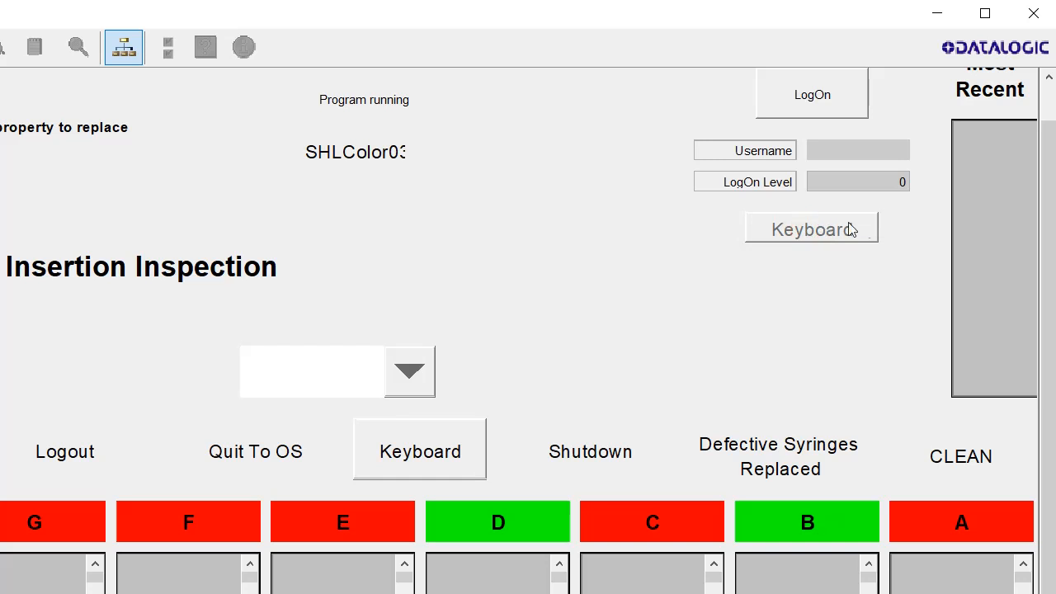
Log on as User1 with its password so the panel shows Operator at LogOn Level 1
left_click(858, 181)
left_click(837, 150)
left_click(812, 104)
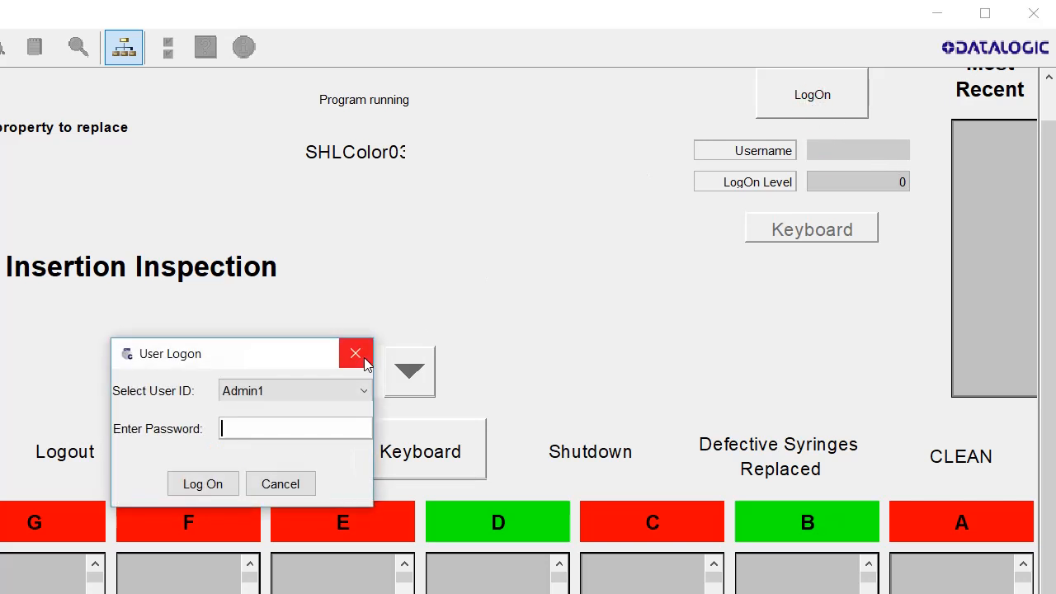
left_click(364, 389)
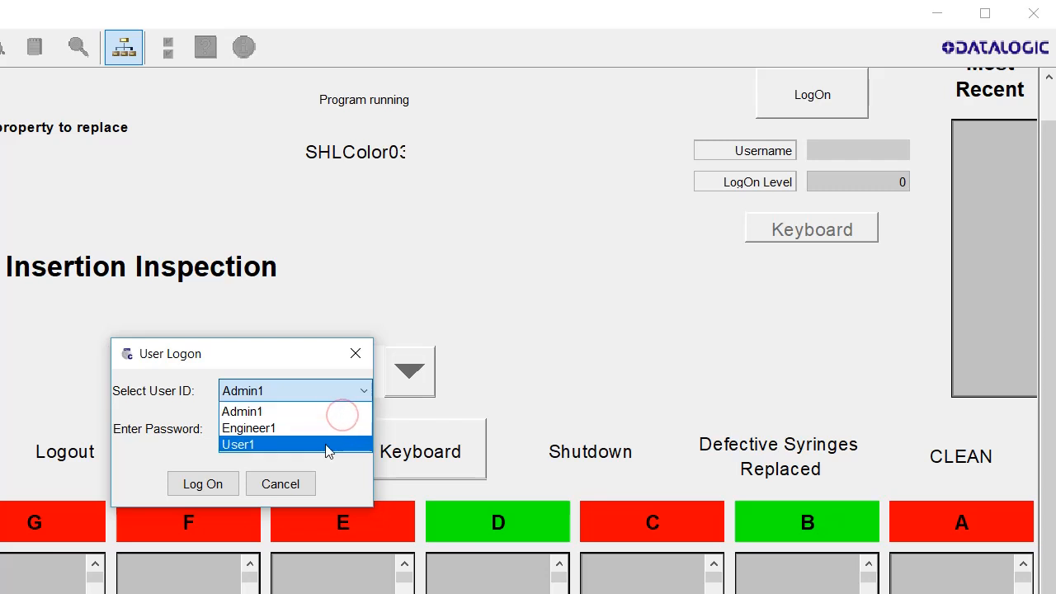
left_click(327, 445)
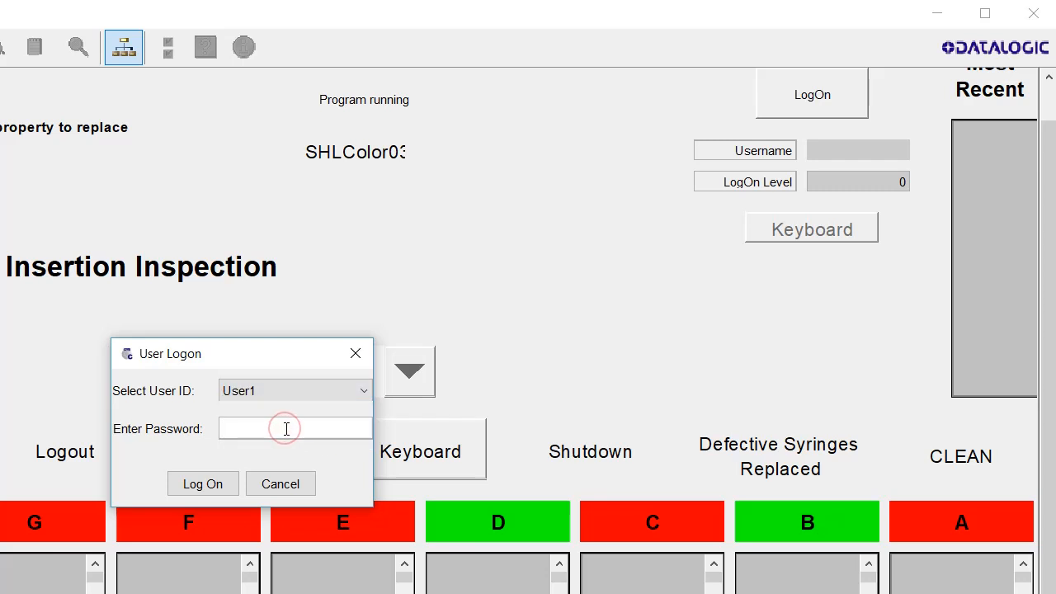
type("••")
key("Return")
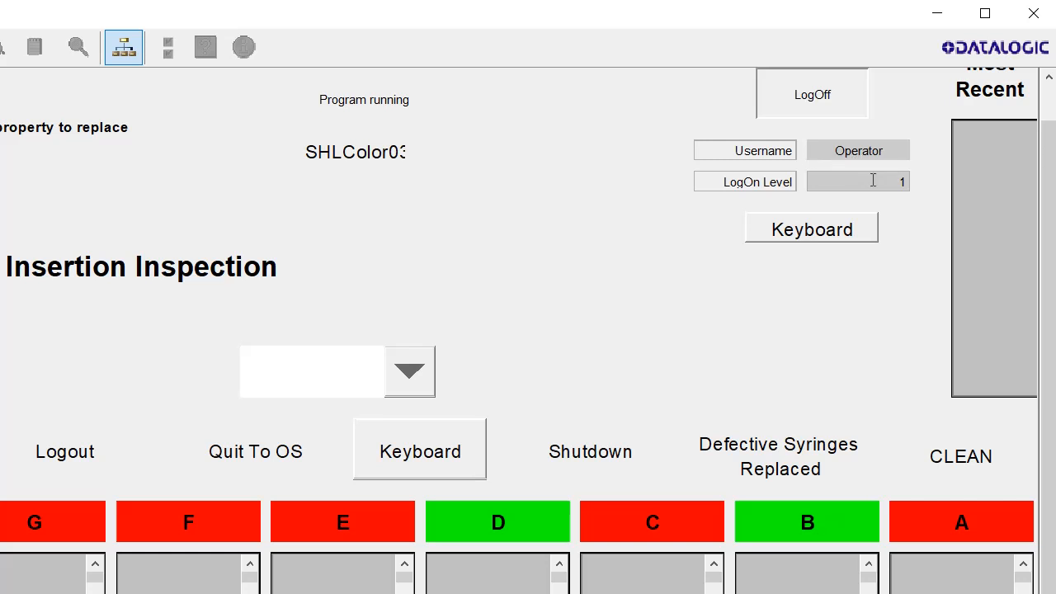
Open and close the on-screen keyboard, log off Operator, and confirm the keyboard is disabled
type("1")
left_click(820, 223)
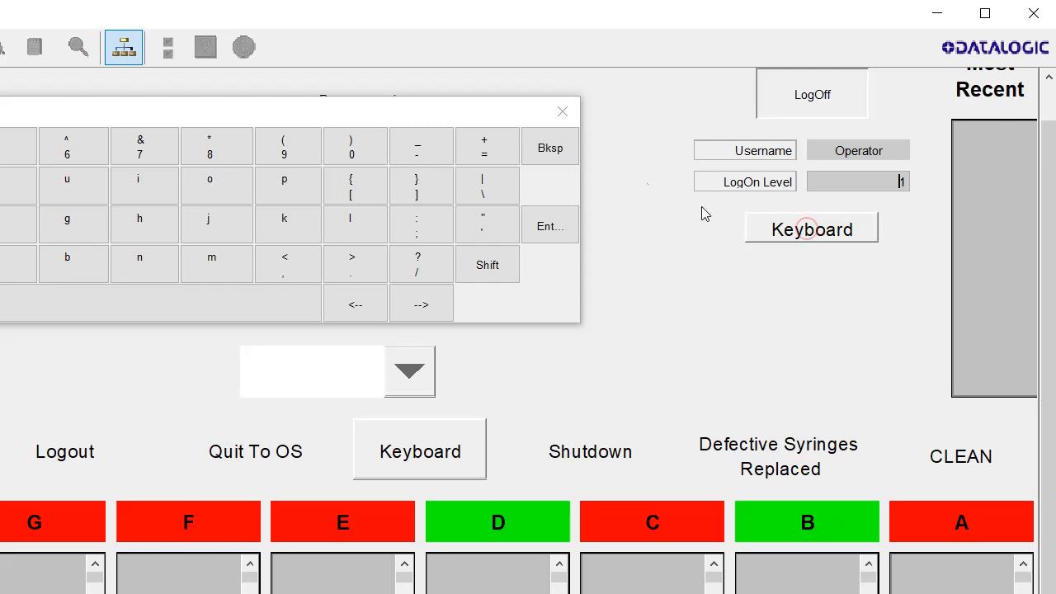
left_click(573, 113)
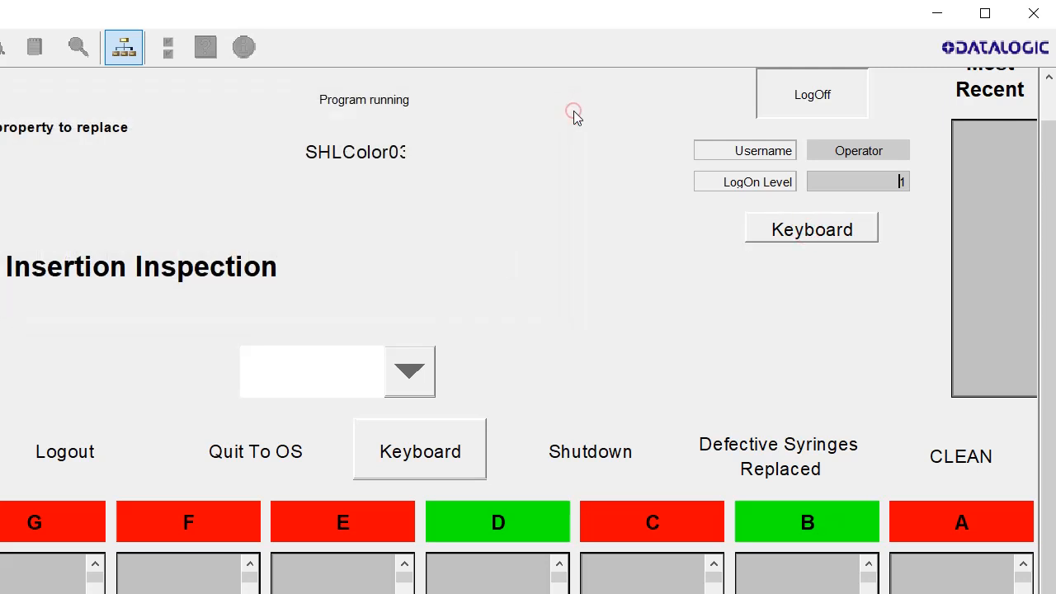
left_click(819, 84)
left_click(885, 181)
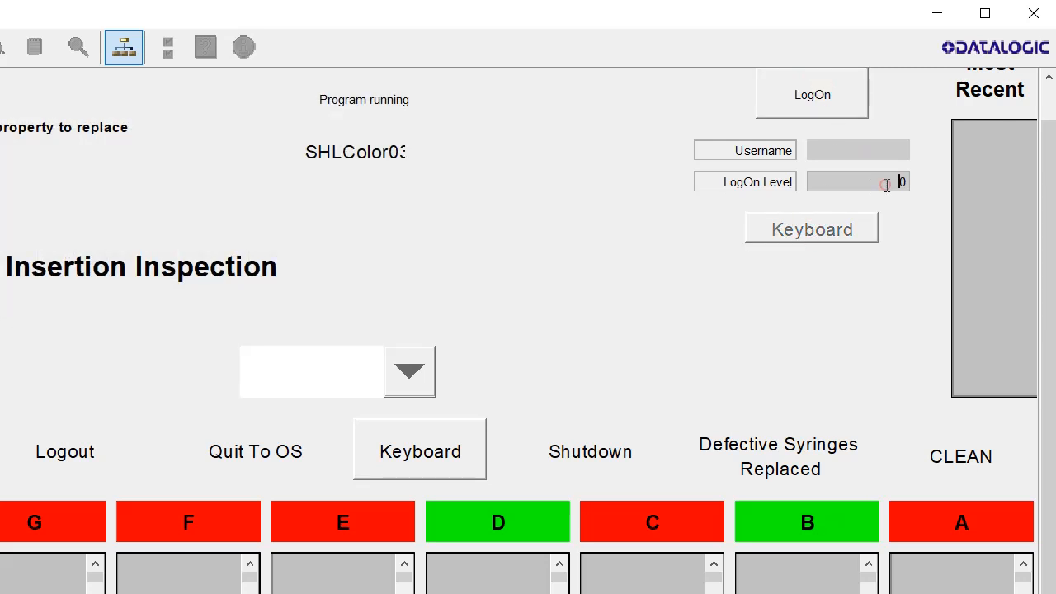
left_click(846, 229)
Log on as Engineer1, test the on-screen keyboard, then log off again
left_click(813, 100)
left_click(316, 392)
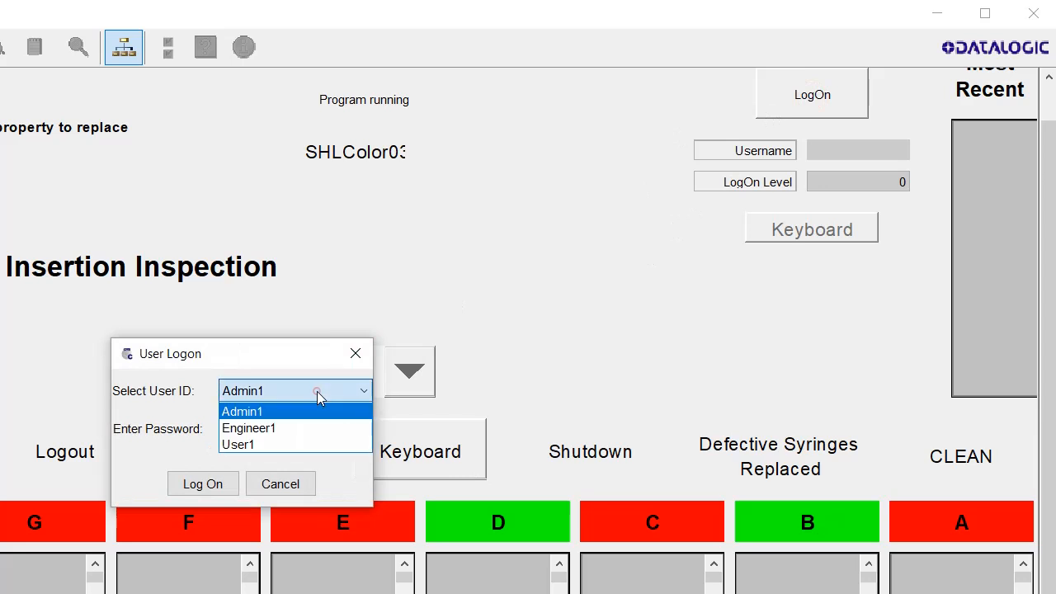
left_click(302, 428)
type("**")
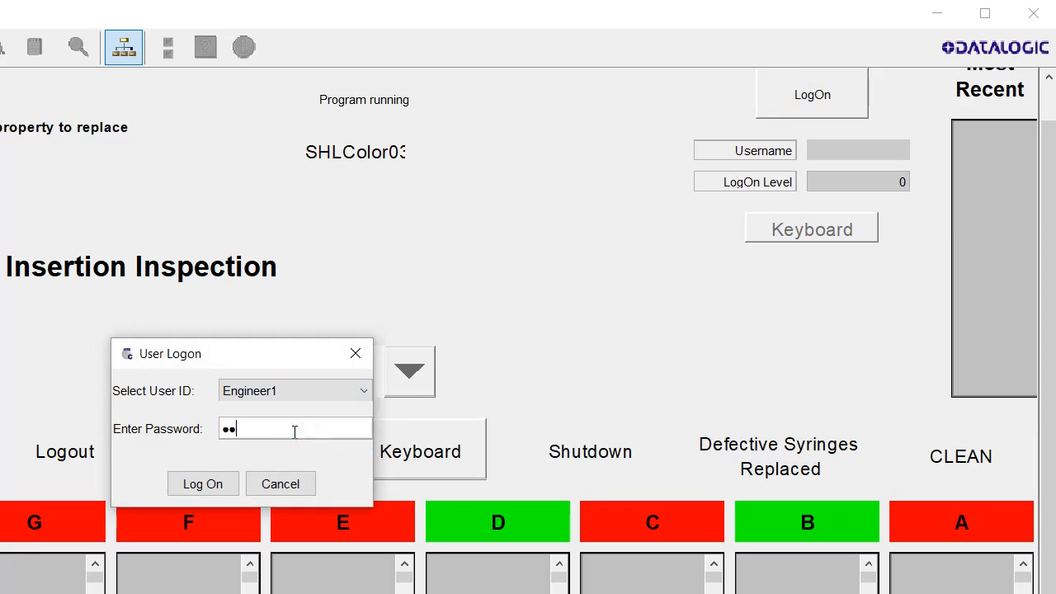
key("Return")
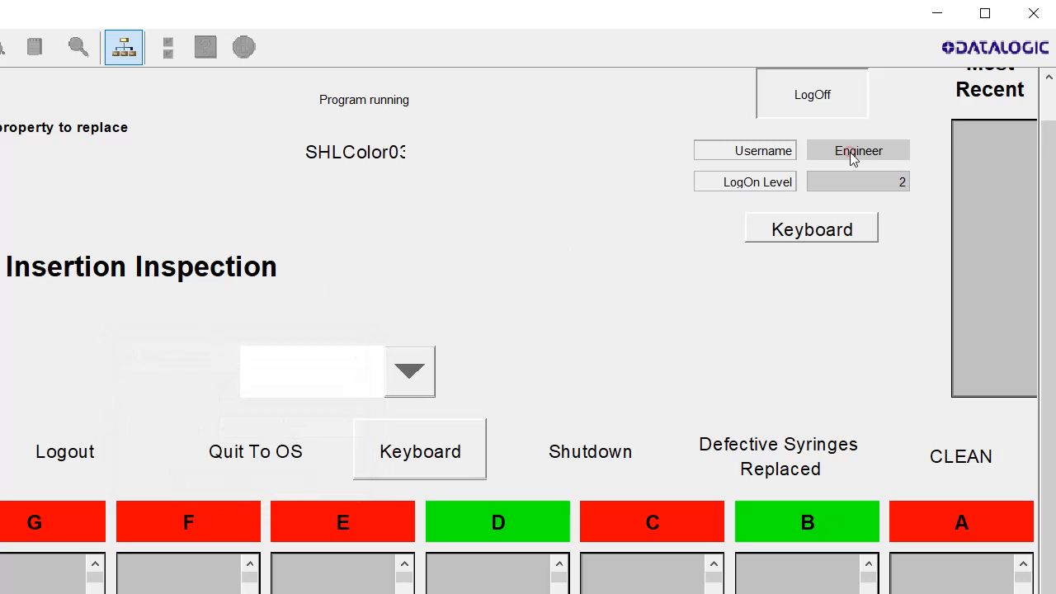
left_click(842, 235)
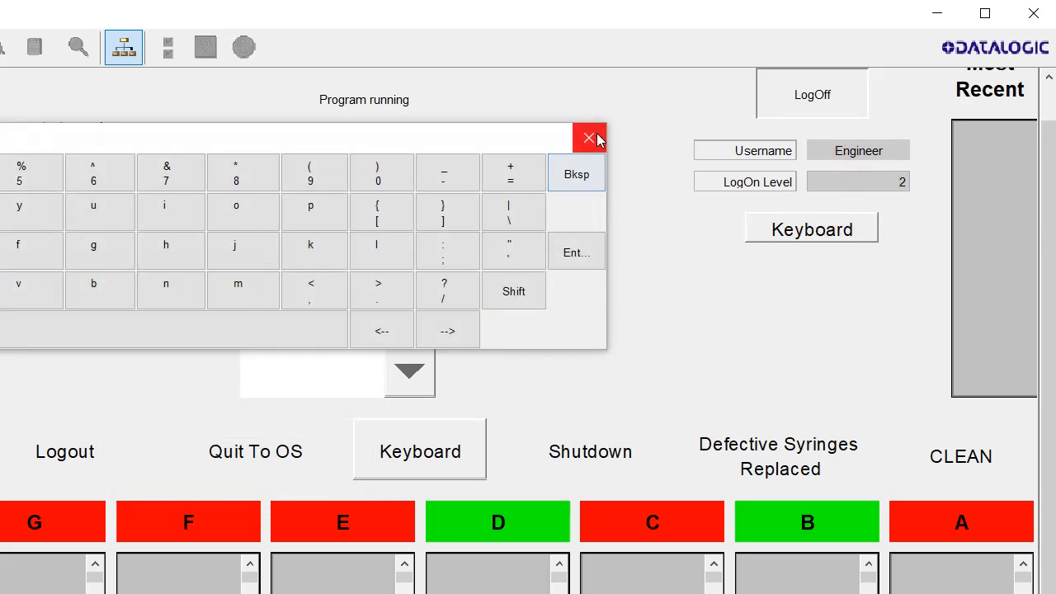
left_click(597, 140)
left_click(825, 107)
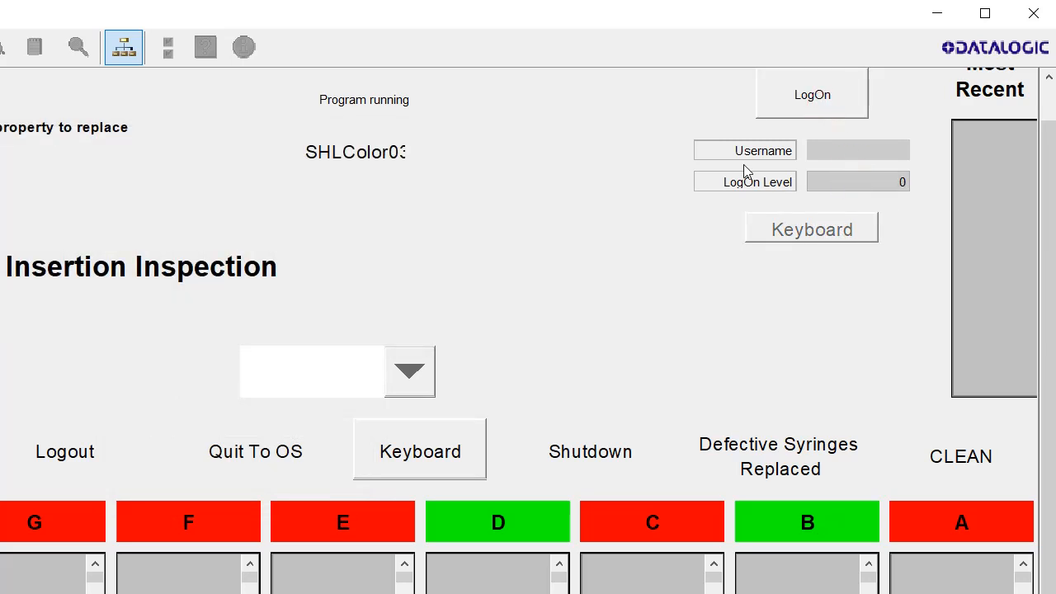
Log on as Admin1 with its password
left_click(807, 98)
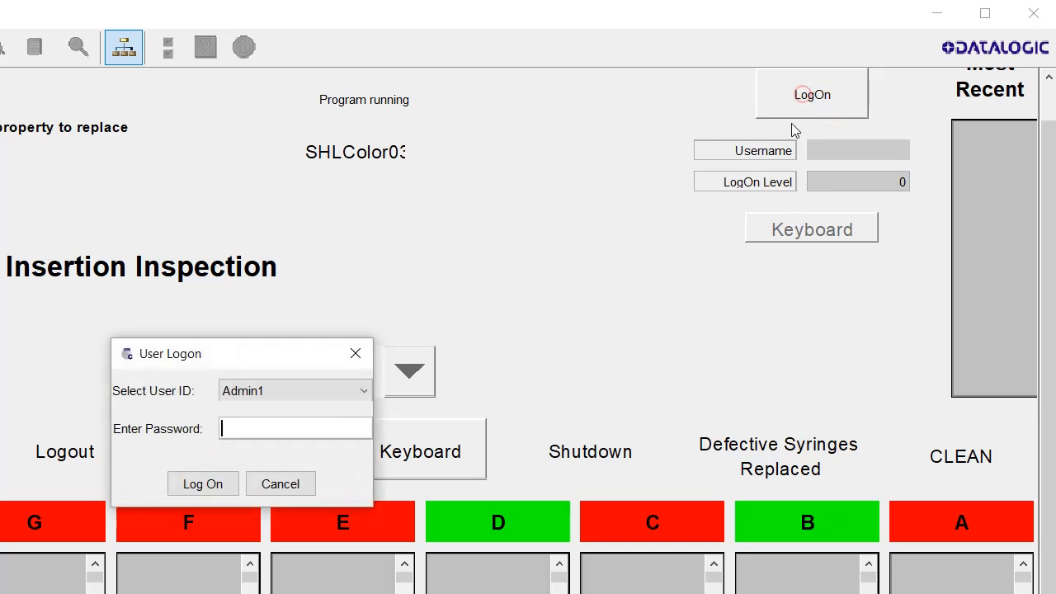
left_click(330, 390)
left_click(329, 390)
left_click(279, 430)
type("*****")
type("*")
key("Return")
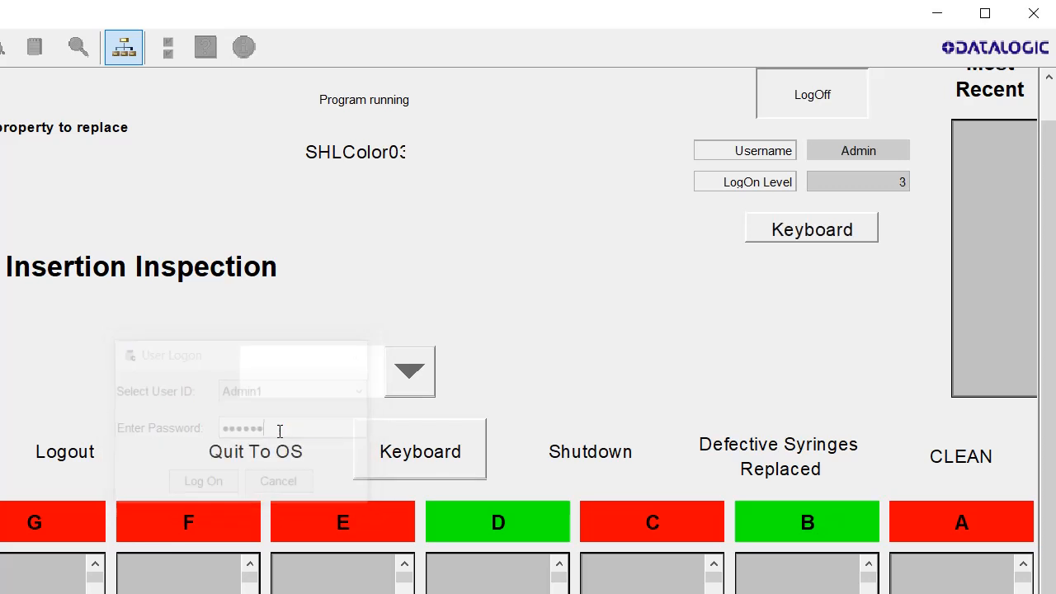
Check the Admin username and level fields, then open, move and close the on-screen keyboard
left_click(838, 157)
left_click(883, 178)
left_click(830, 224)
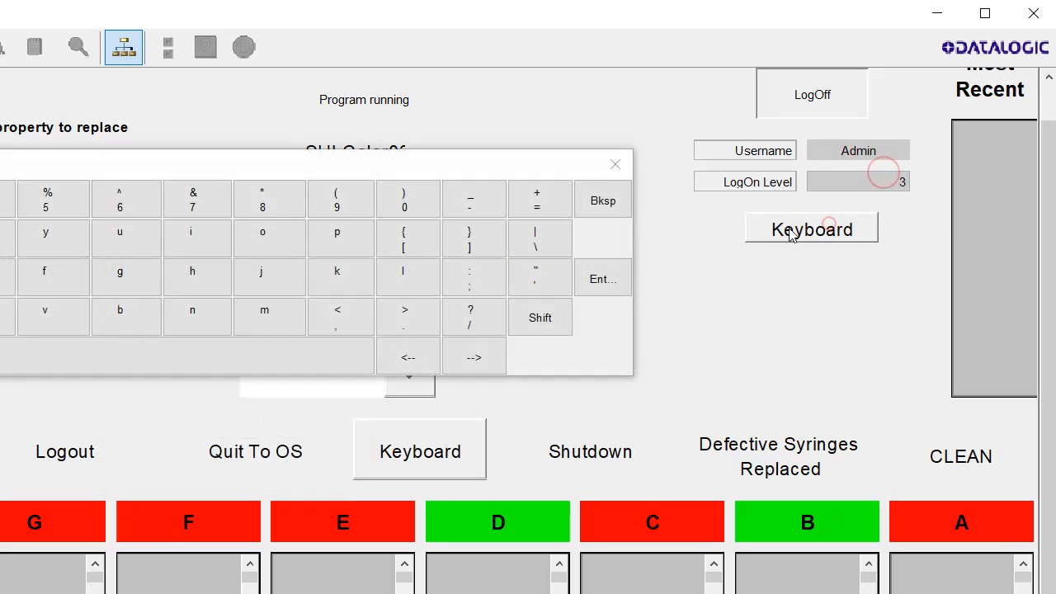
left_click(615, 164)
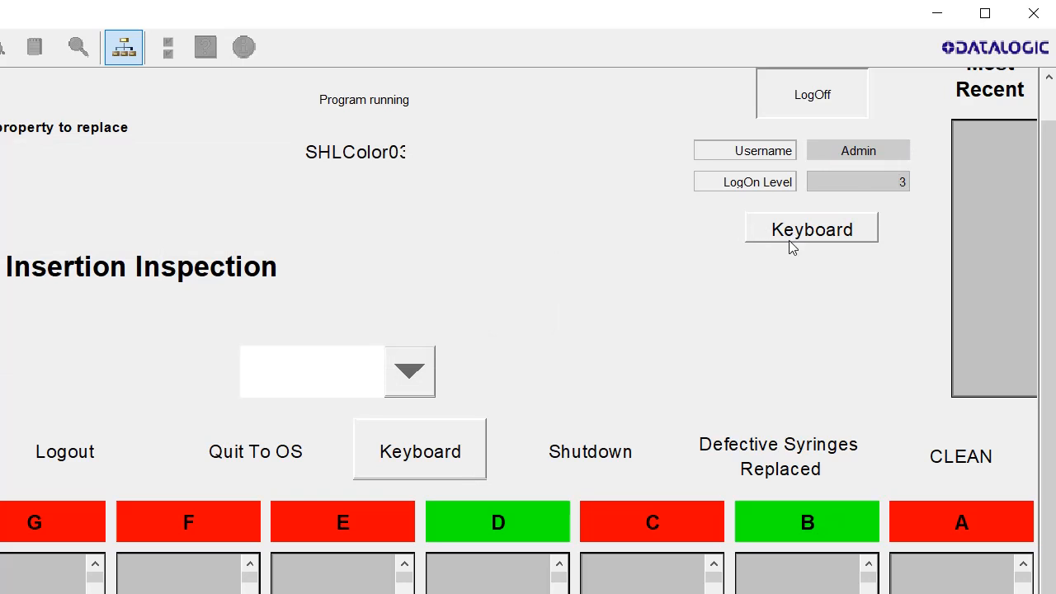
left_click(791, 236)
left_click_drag(550, 207, 788, 283)
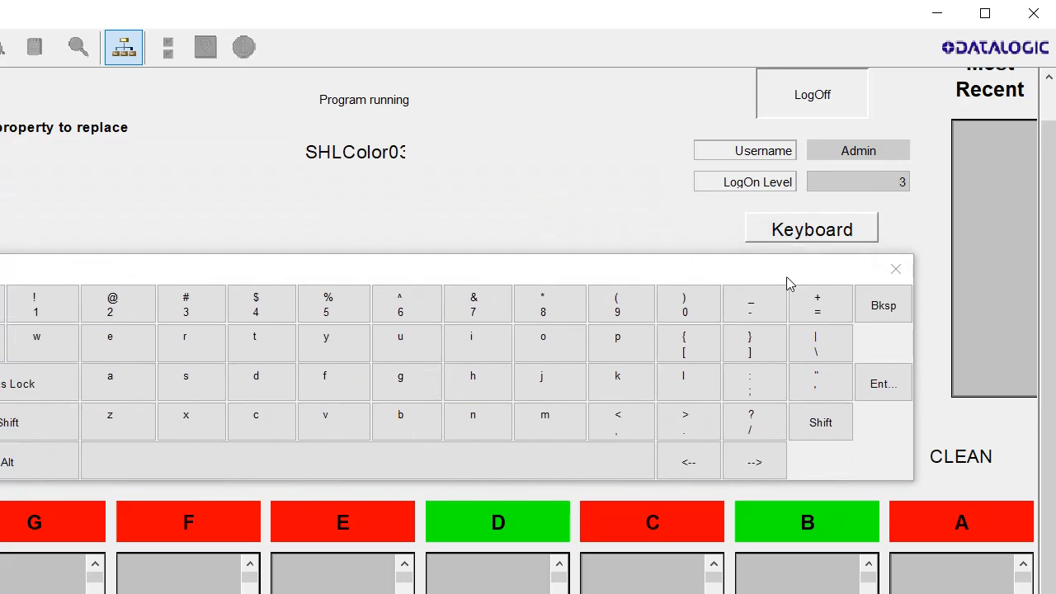
left_click(895, 269)
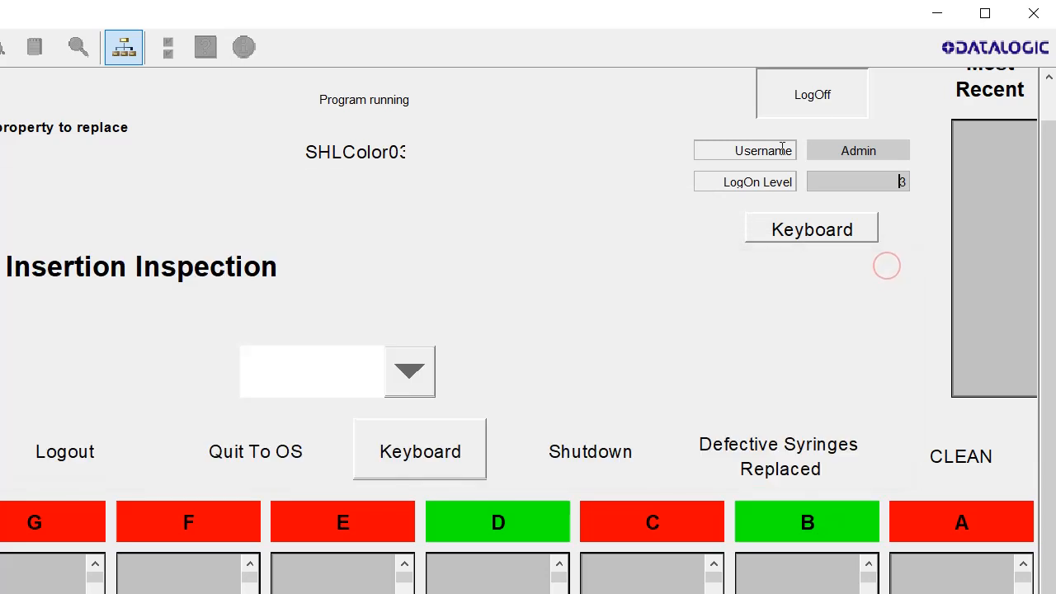
Log off Admin and cancel the User Logon prompt to return to the editor
left_click(809, 96)
left_click(808, 96)
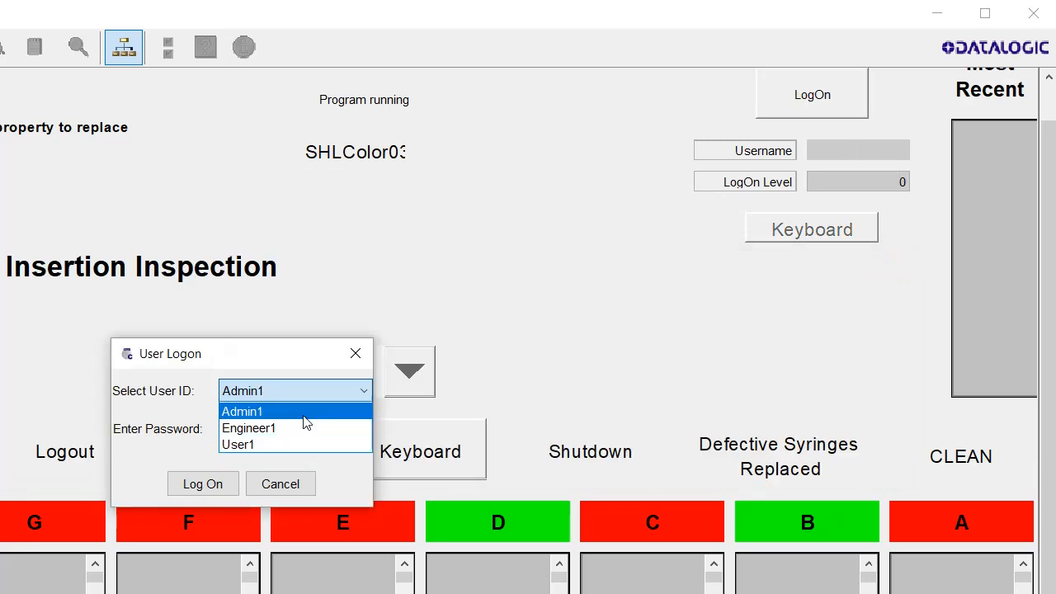
left_click(361, 347)
left_click(360, 347)
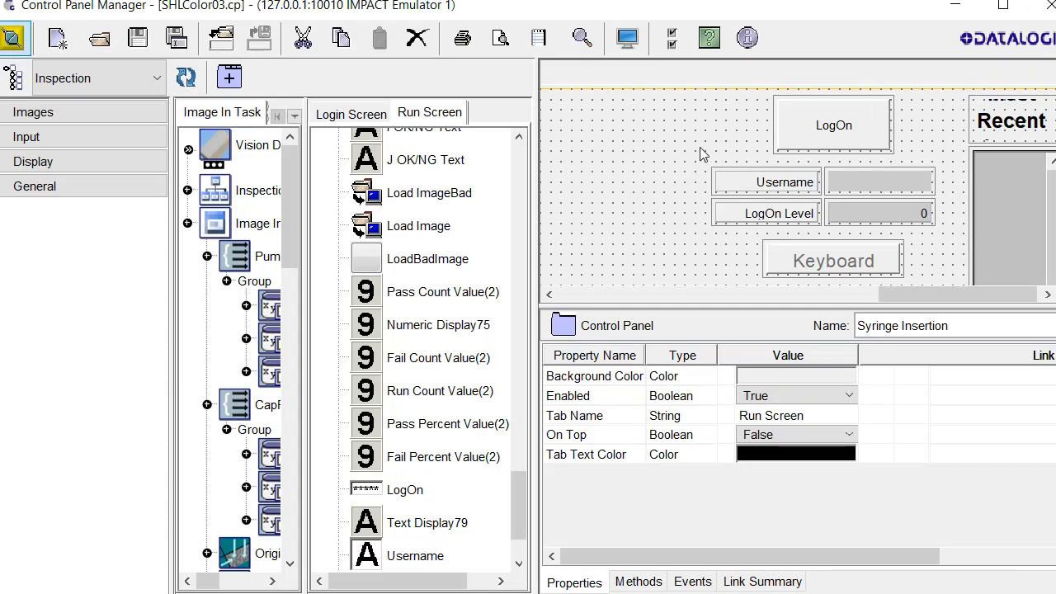
Browse the Images, Input and Display tool categories, leaving General expanded
left_click(60, 114)
left_click(61, 114)
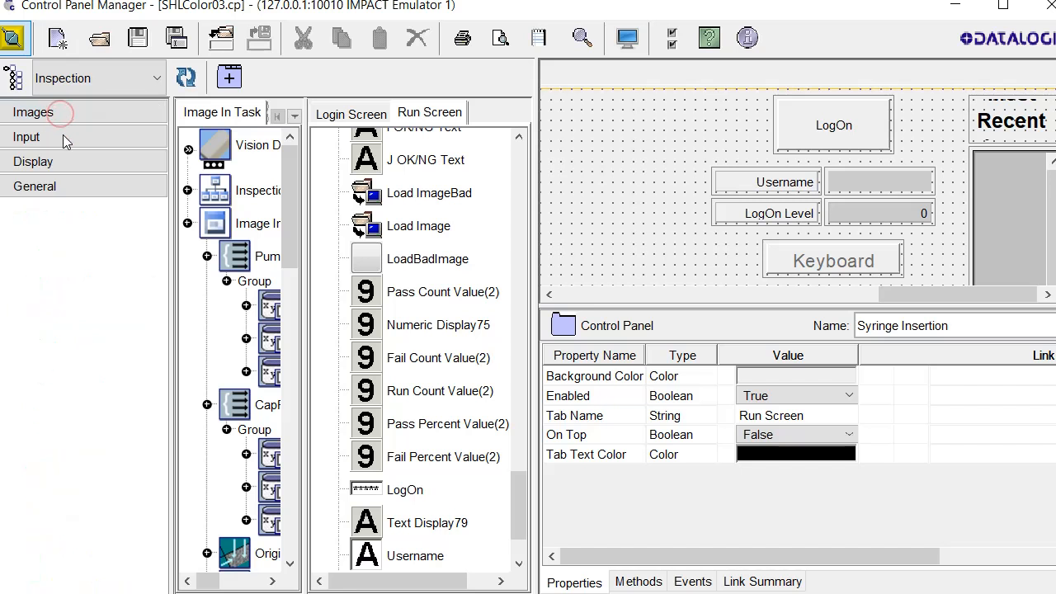
left_click(66, 139)
left_click(66, 110)
left_click(61, 160)
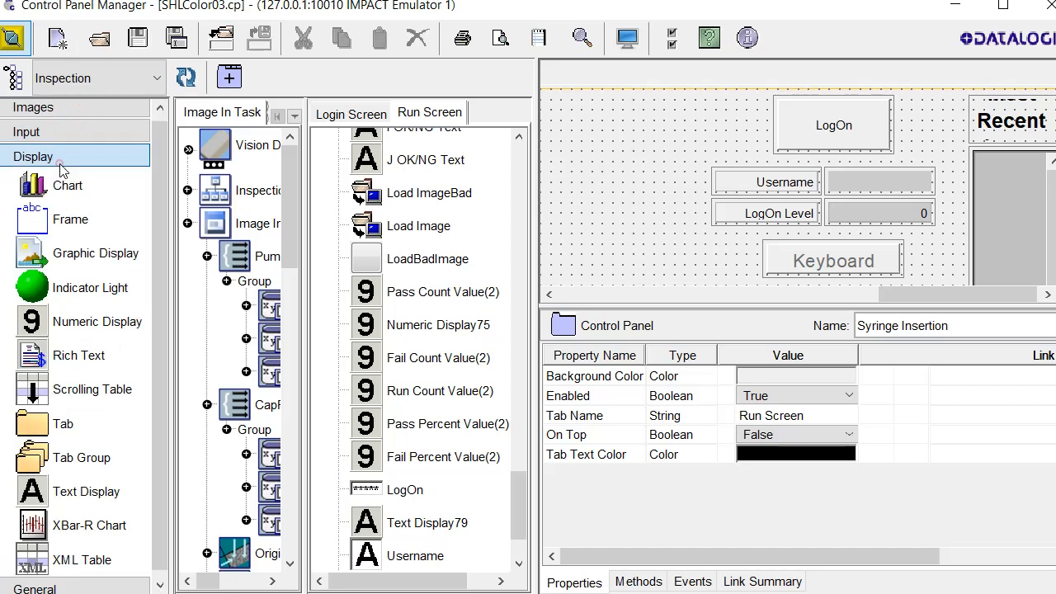
left_click(60, 162)
left_click(60, 186)
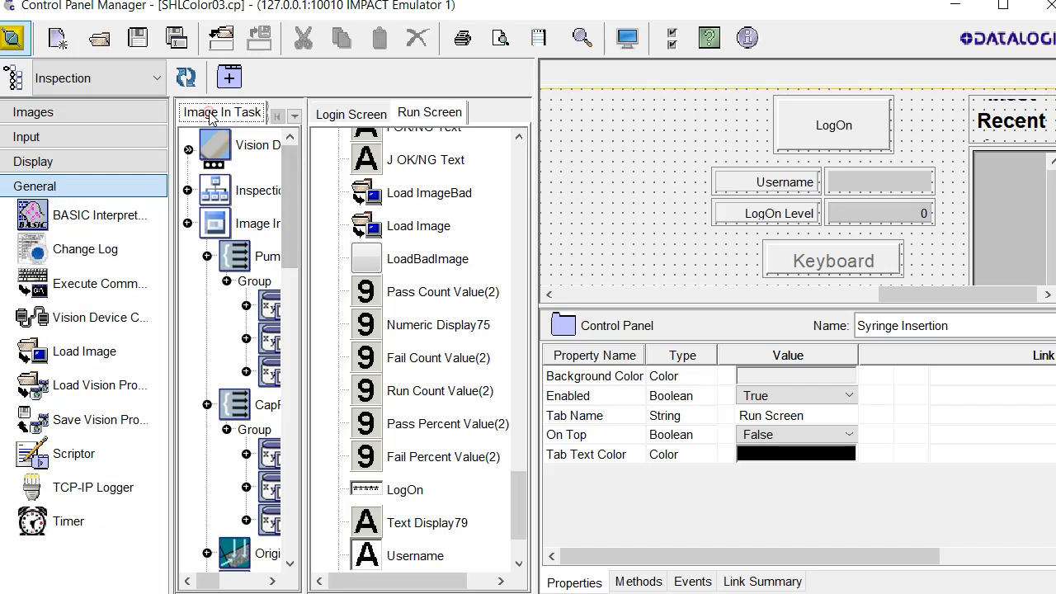
scroll(222, 227, "down", 2)
scroll(223, 237, "up", 2)
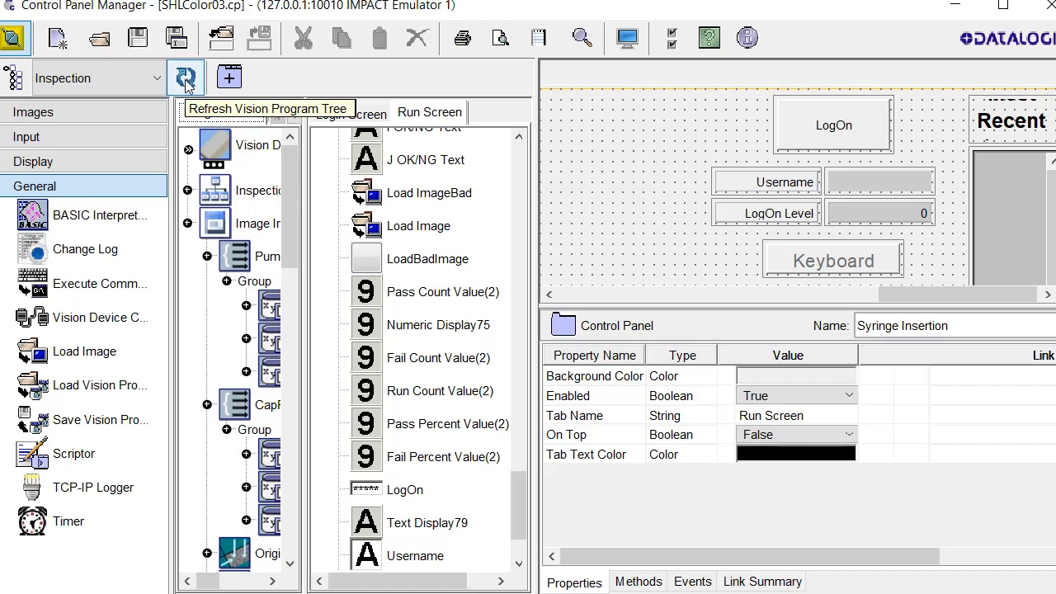
Compare the Login Screen and Run Screen pages, then hide the Vision Program Tree
left_click(351, 115)
left_click(419, 120)
left_click(350, 114)
left_click(429, 113)
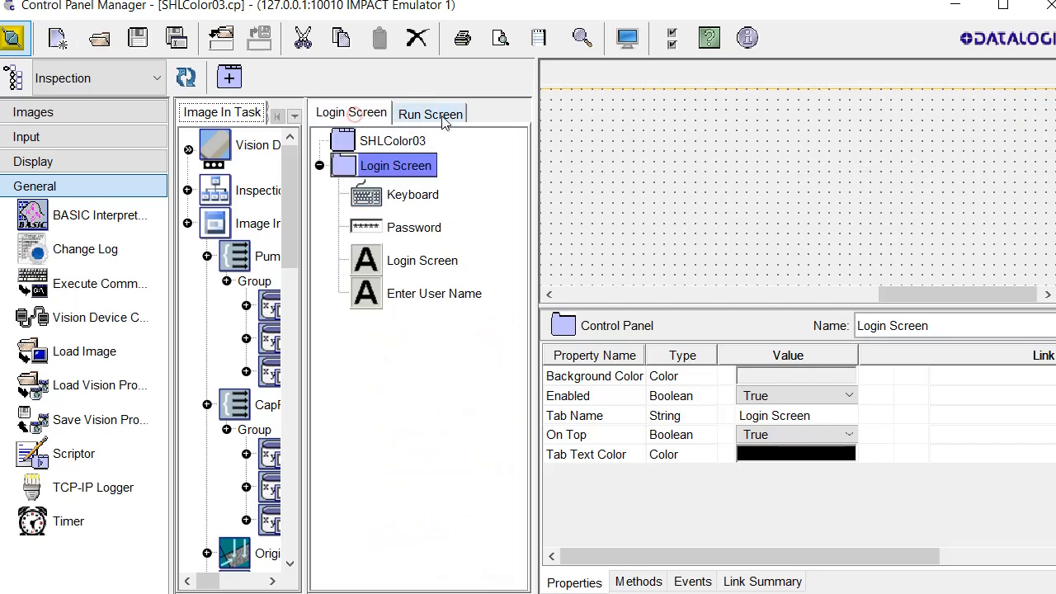
left_click(12, 81)
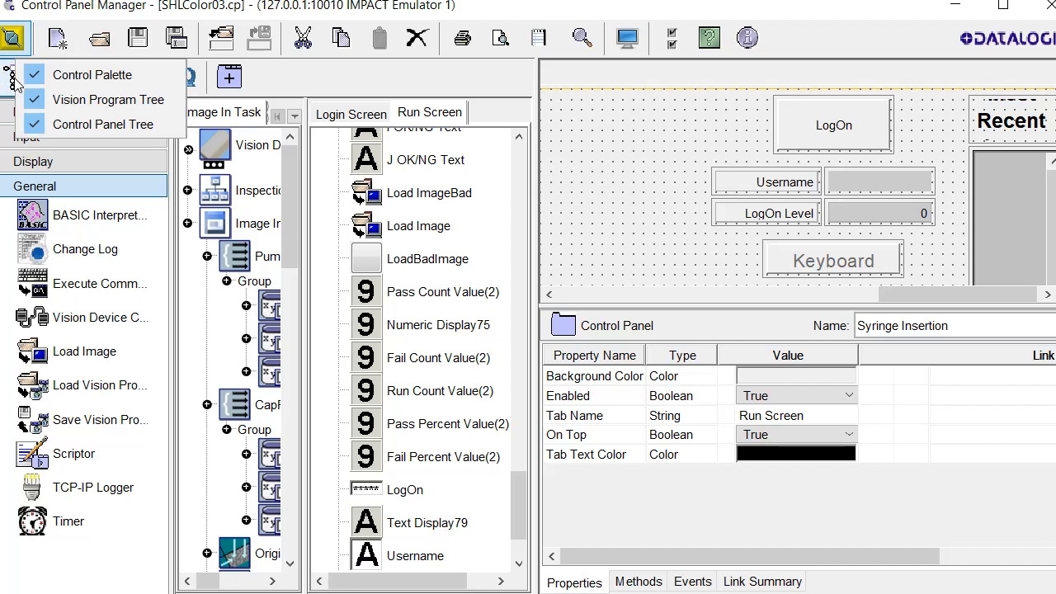
left_click(98, 102)
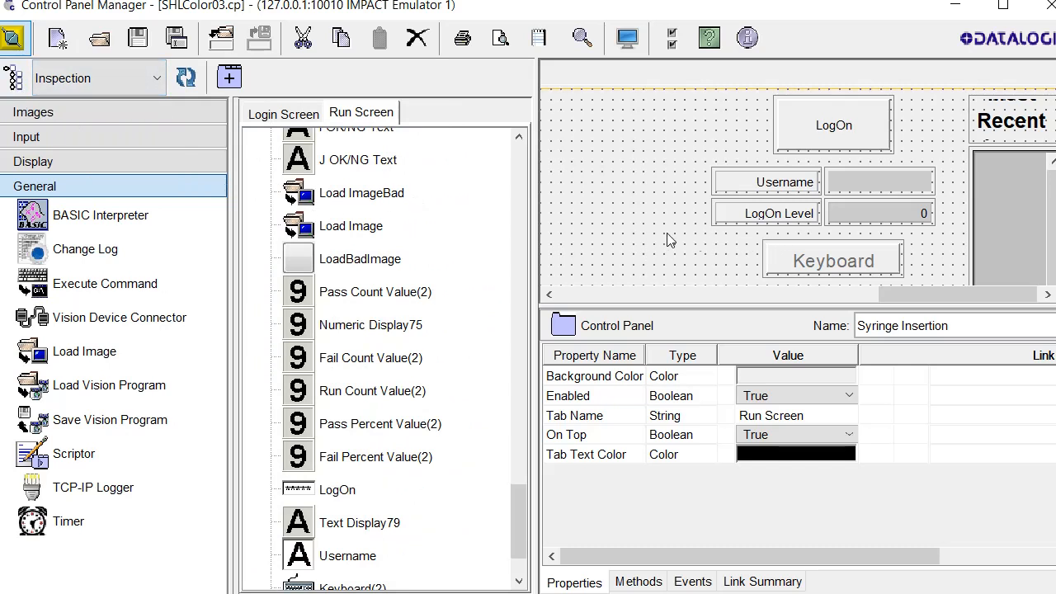
Name the LogOn control's levels Operator, Engineer and Admin
left_click(822, 130)
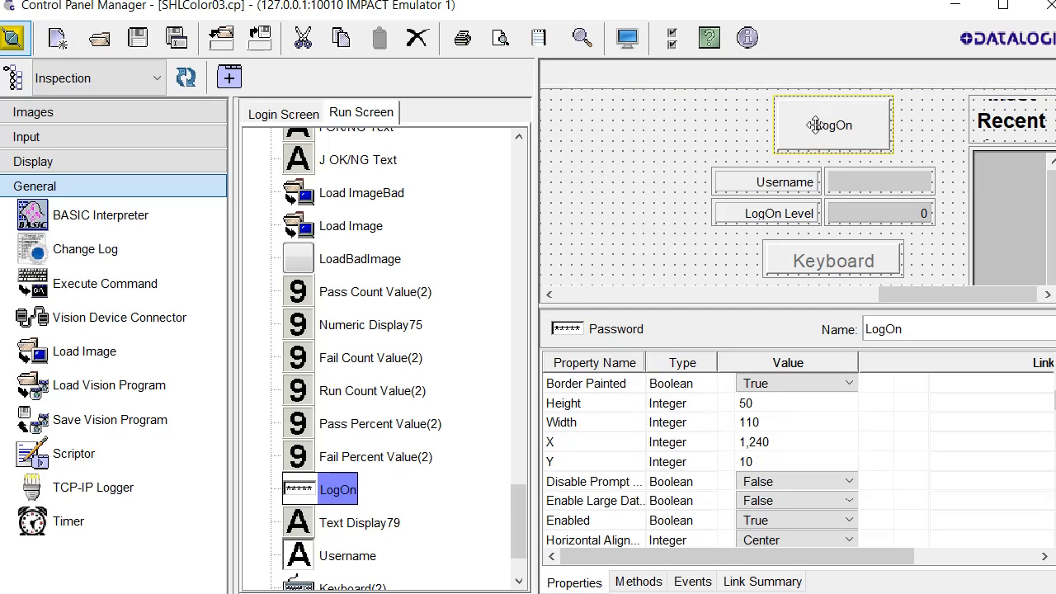
scroll(792, 462, "down", 5)
left_click(817, 468)
left_click(810, 484)
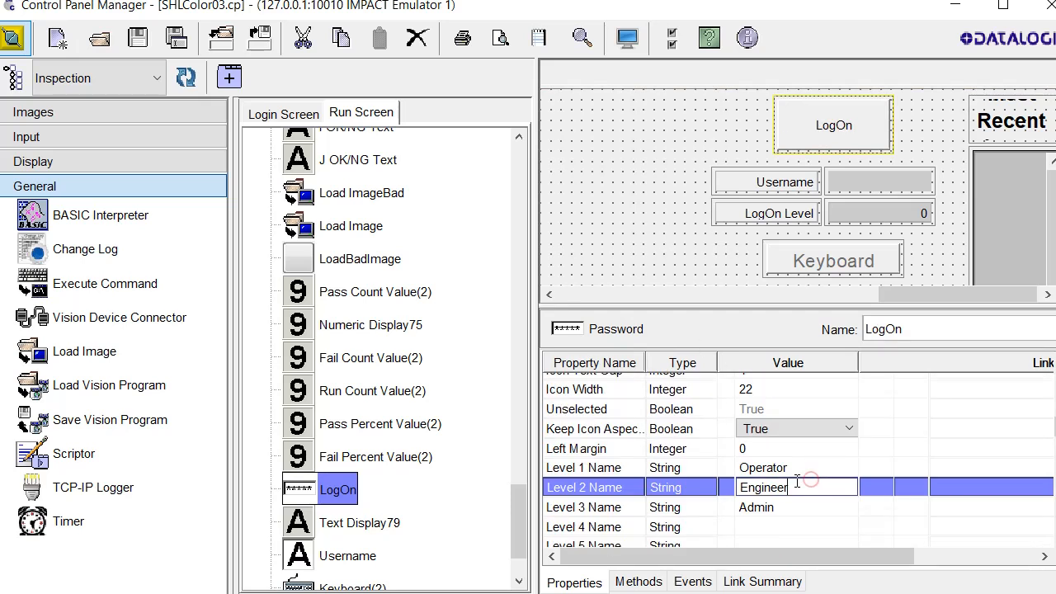
left_click(803, 473)
left_click_drag(800, 468, 724, 472)
left_click_drag(800, 484, 722, 488)
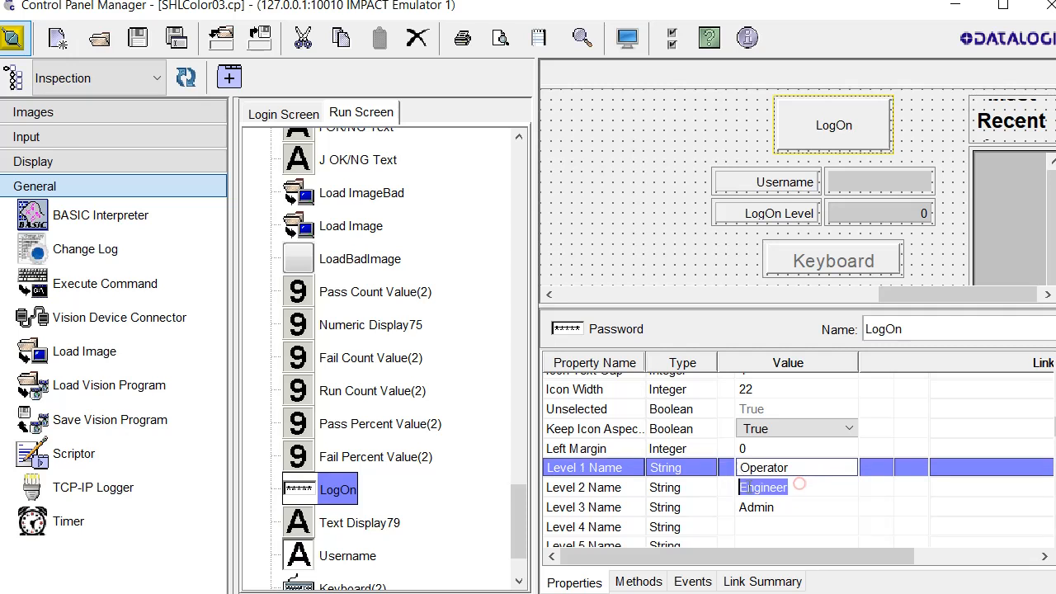
left_click(797, 510)
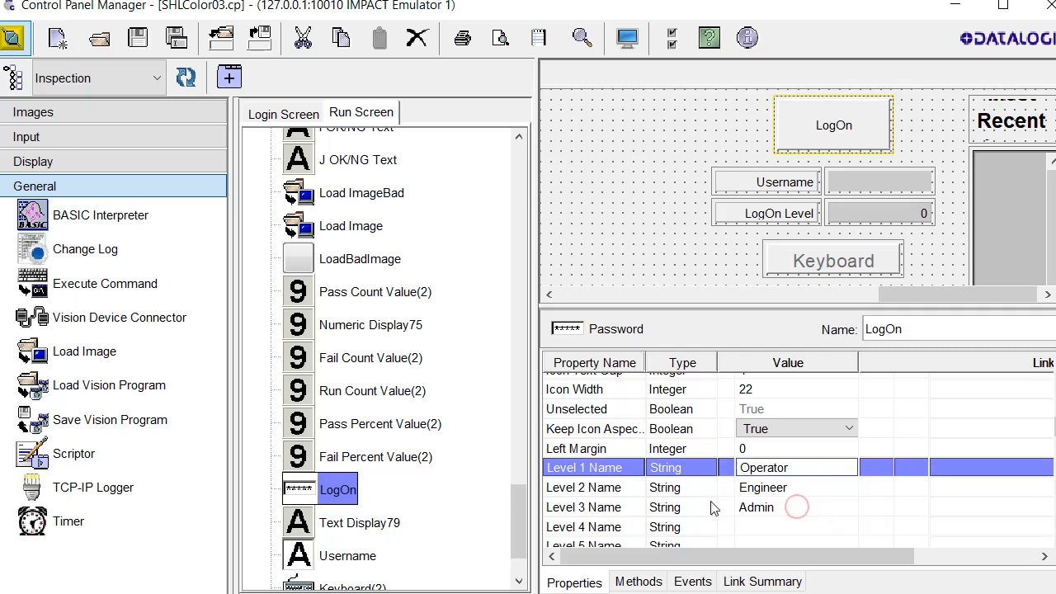
Review LogOn's Logged On Level links to Text Display79, Numeric Entry84 and Keyboard(2) Enabled
scroll(765, 512, "down", 2)
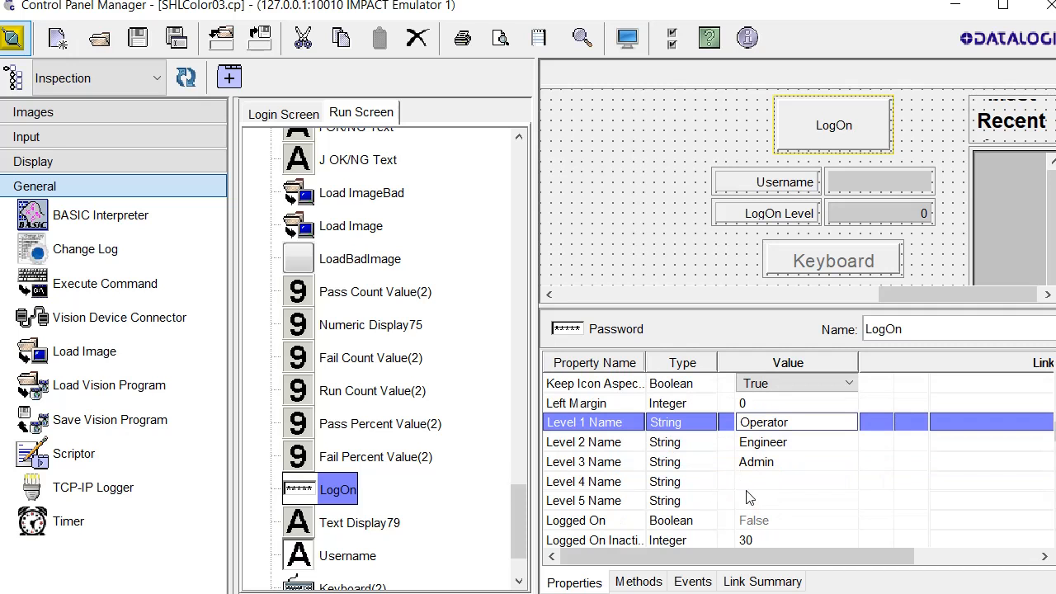
scroll(792, 516, "down", 2)
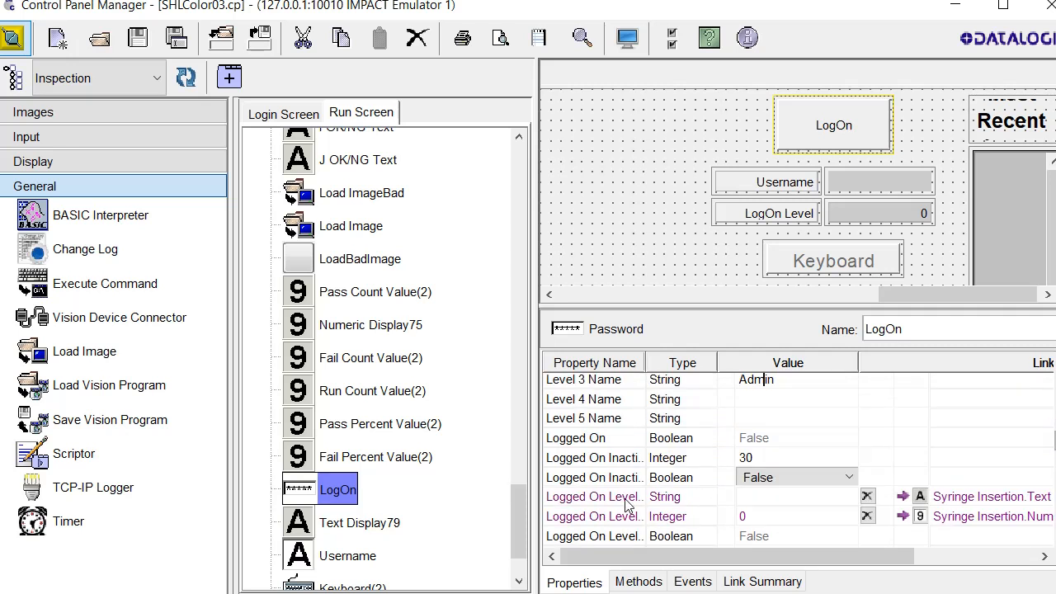
scroll(652, 491, "down", 1)
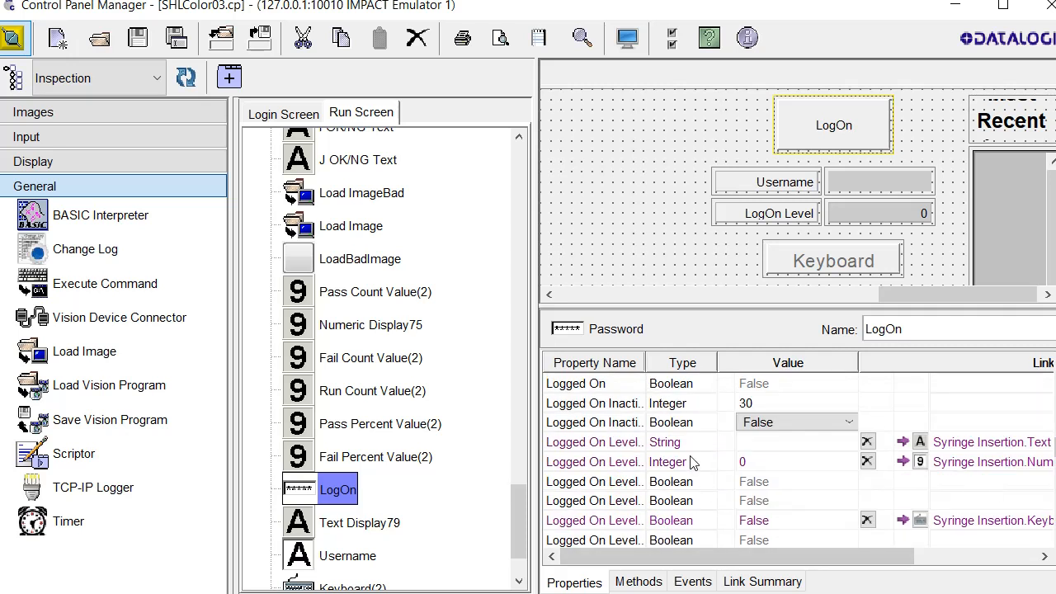
scroll(698, 466, "down", 1)
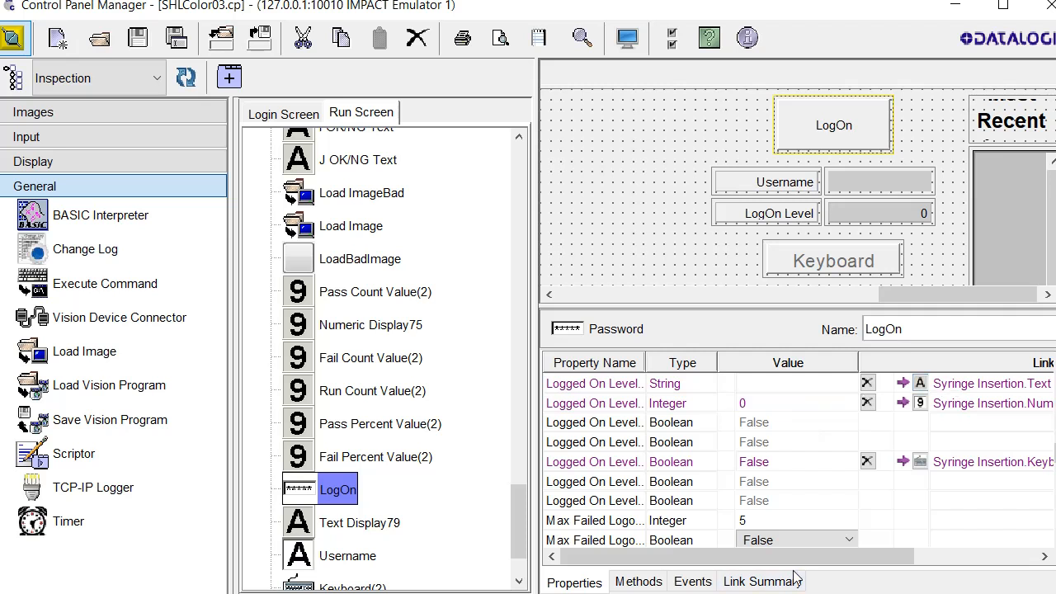
left_click_drag(792, 556, 924, 556)
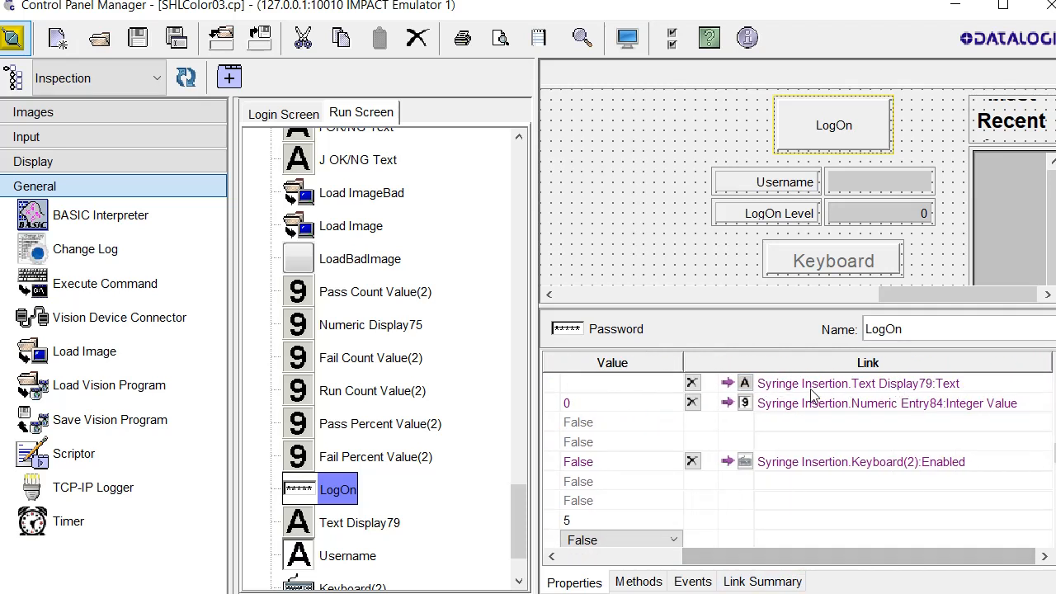
left_click(885, 189)
left_click_drag(803, 562, 686, 563)
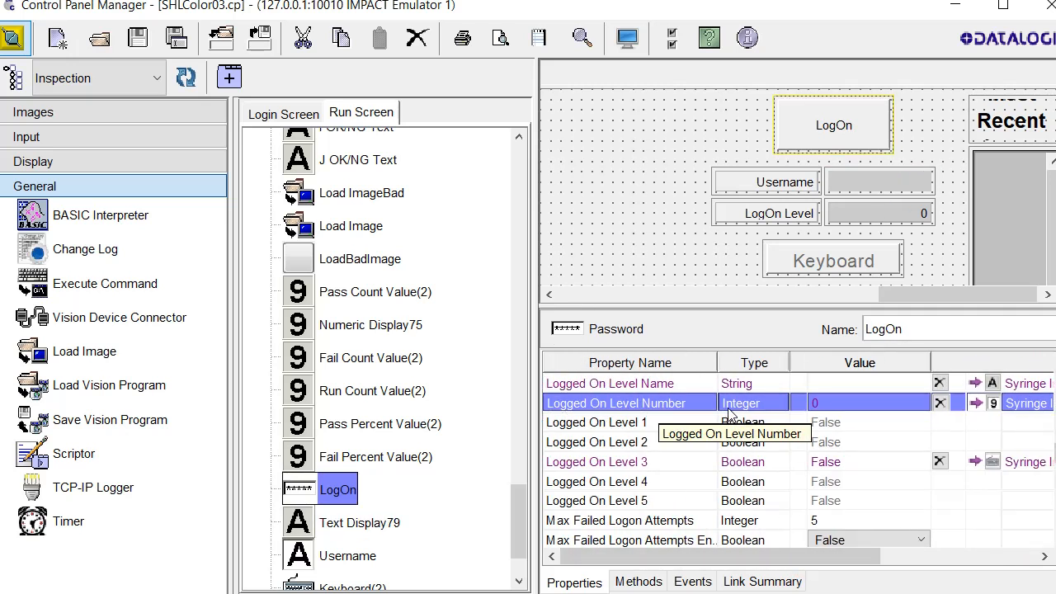
left_click_drag(816, 558, 1017, 559)
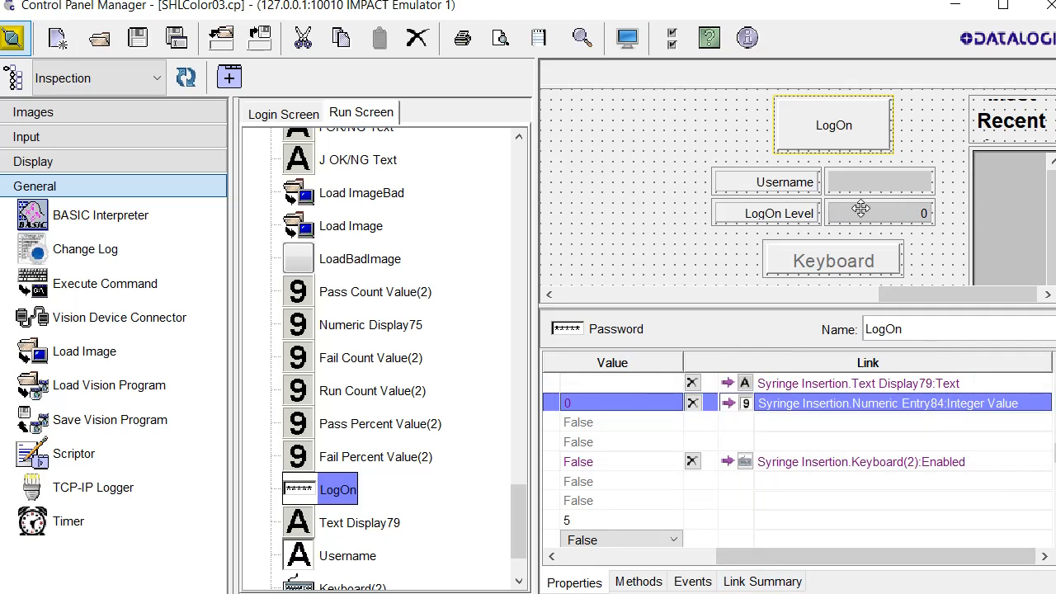
left_click_drag(833, 566, 675, 564)
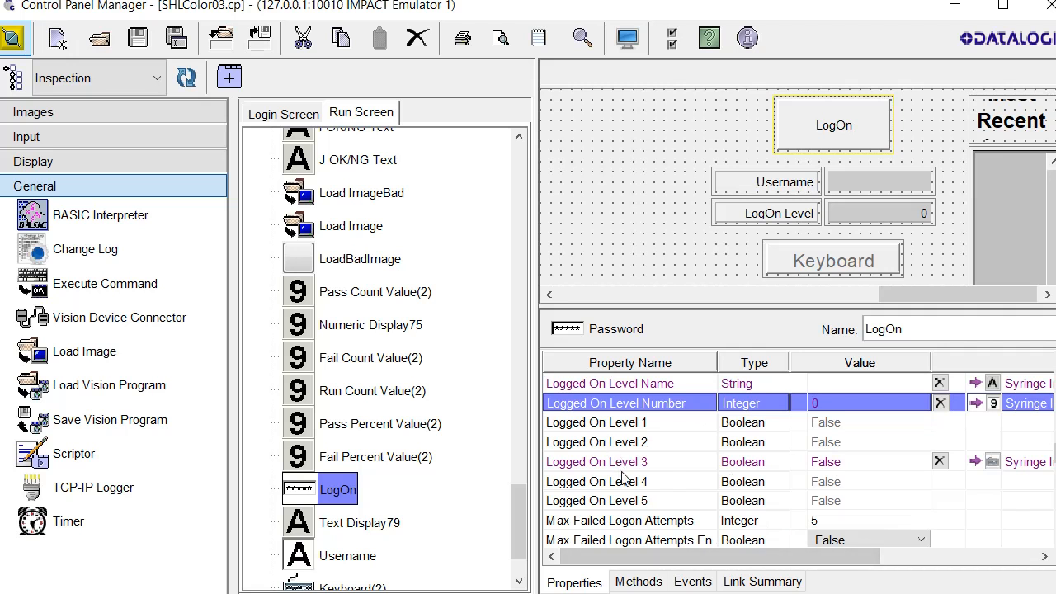
left_click_drag(705, 558, 863, 558)
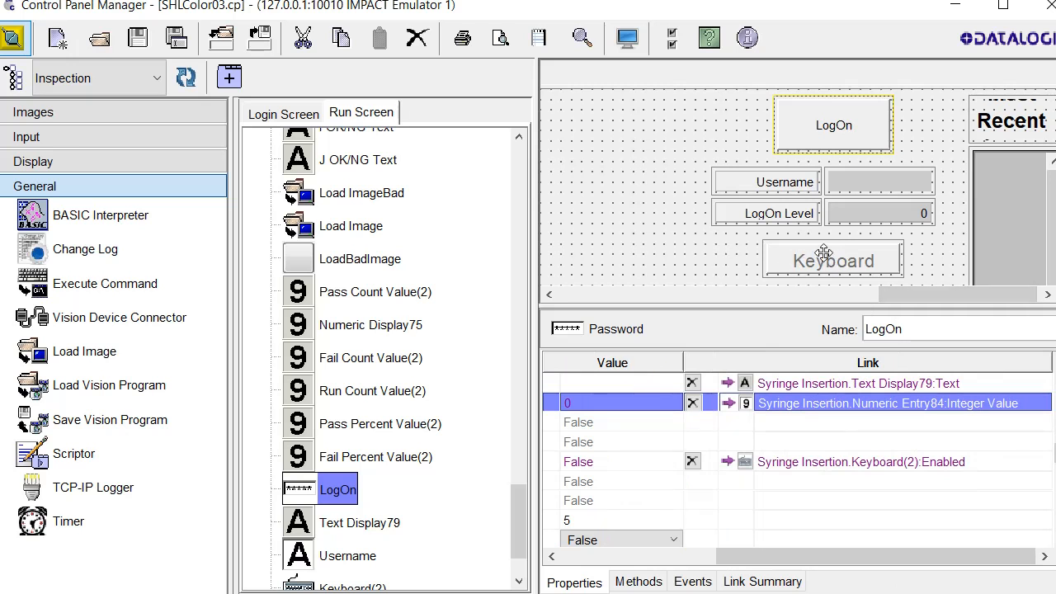
left_click(899, 183)
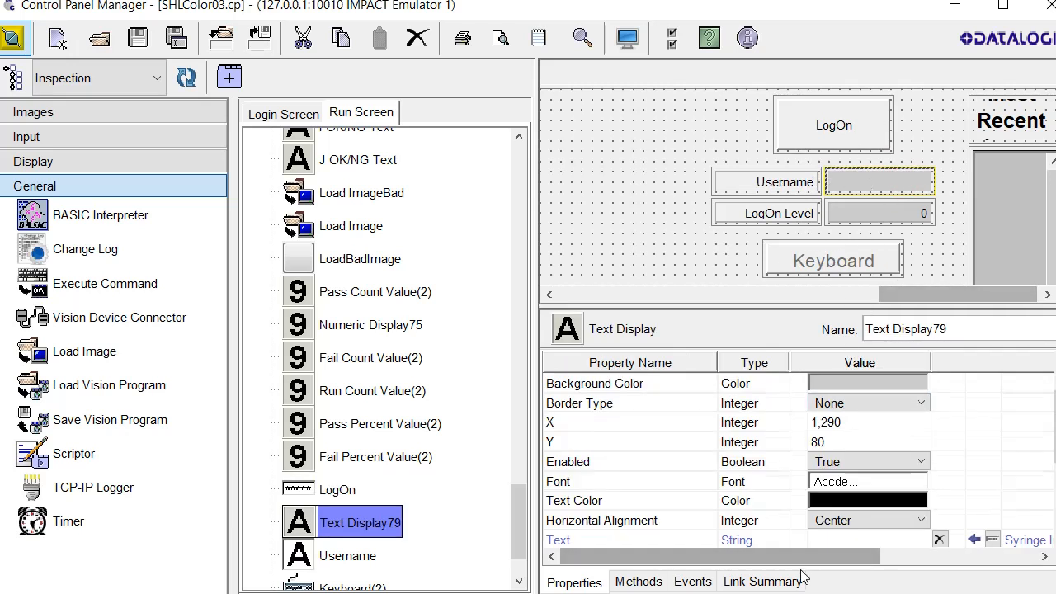
Check the Link column of the Username field, LogOn Level number field and existing keyboard button
scroll(652, 393, "down", 3)
left_click(652, 392)
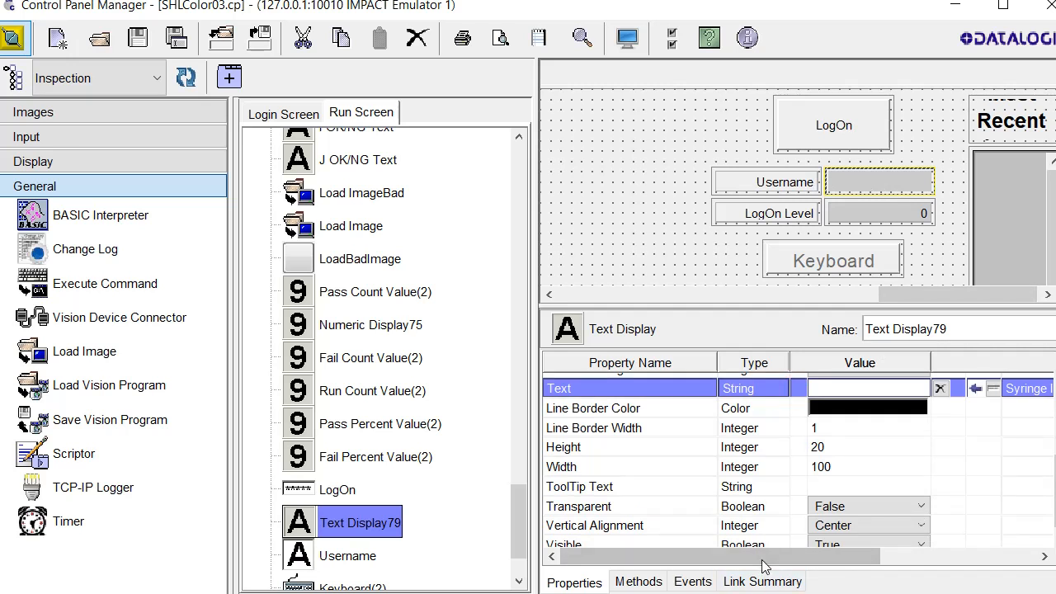
left_click_drag(751, 561, 1013, 578)
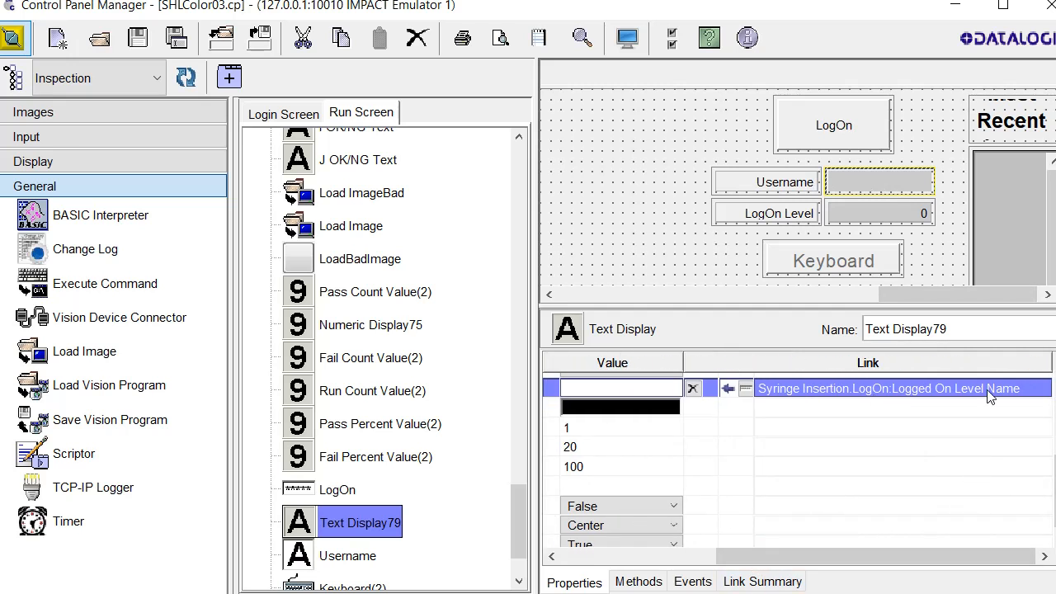
left_click(875, 217)
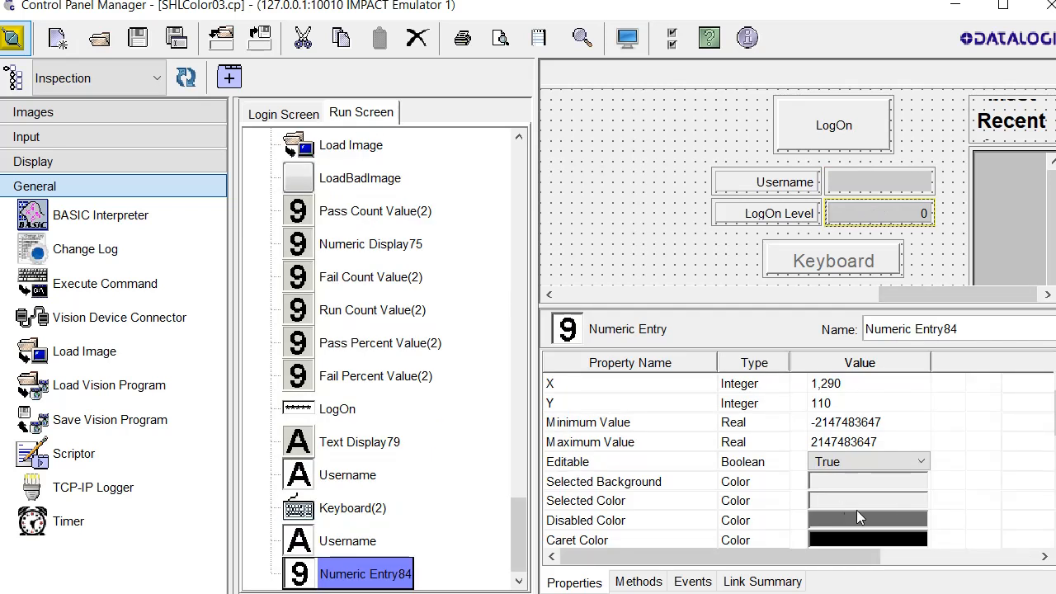
scroll(1041, 453, "down", 3)
scroll(634, 415, "down", 1)
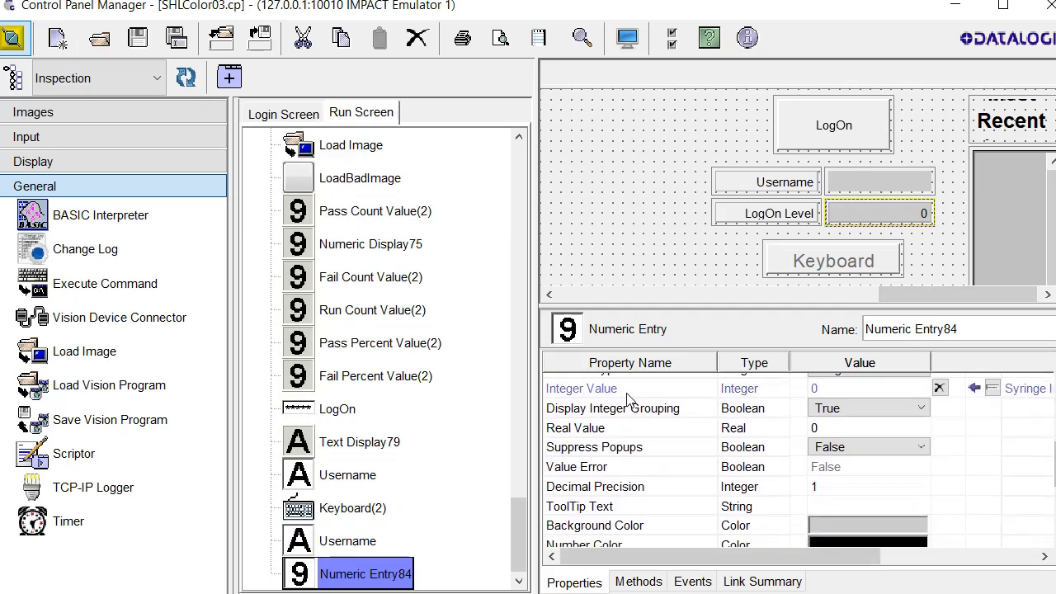
scroll(700, 557, "right", 5)
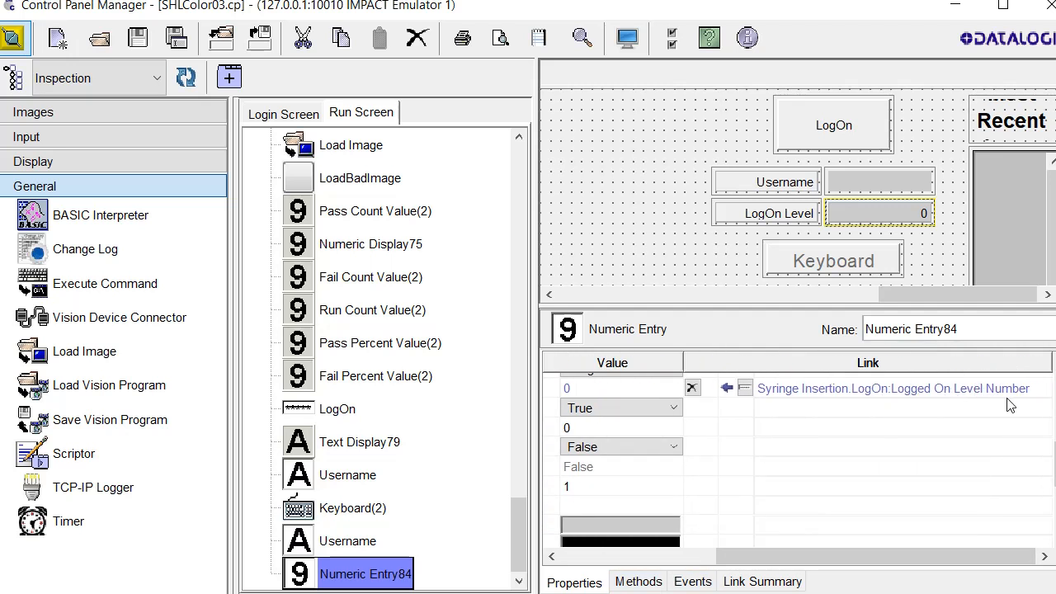
left_click(858, 261)
scroll(863, 541, "down", 2)
scroll(988, 483, "right", 5)
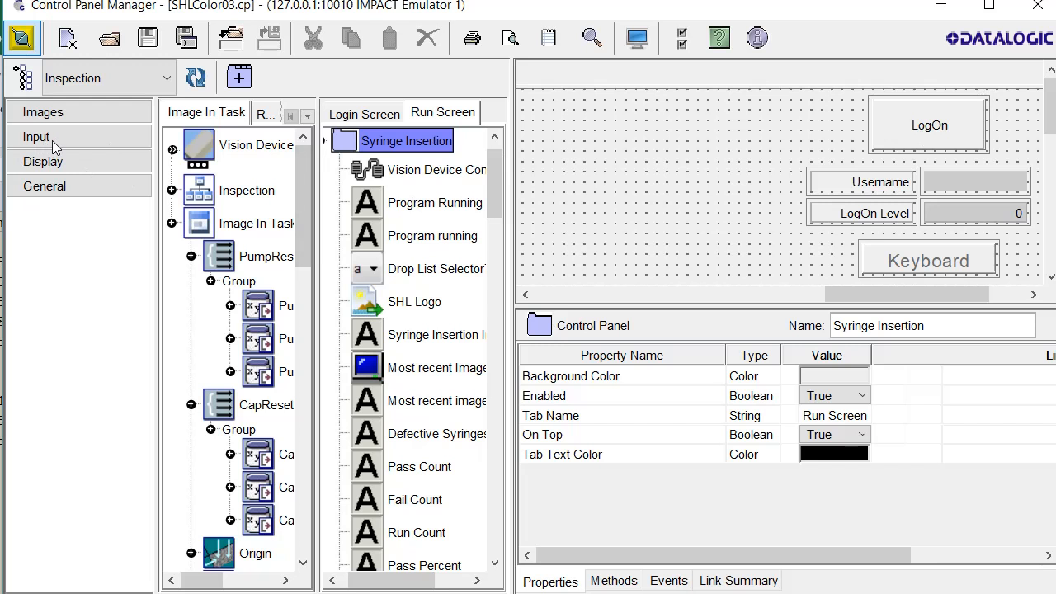
Add Password84 near the top of the Run Screen and size it 120×40
left_click(49, 161)
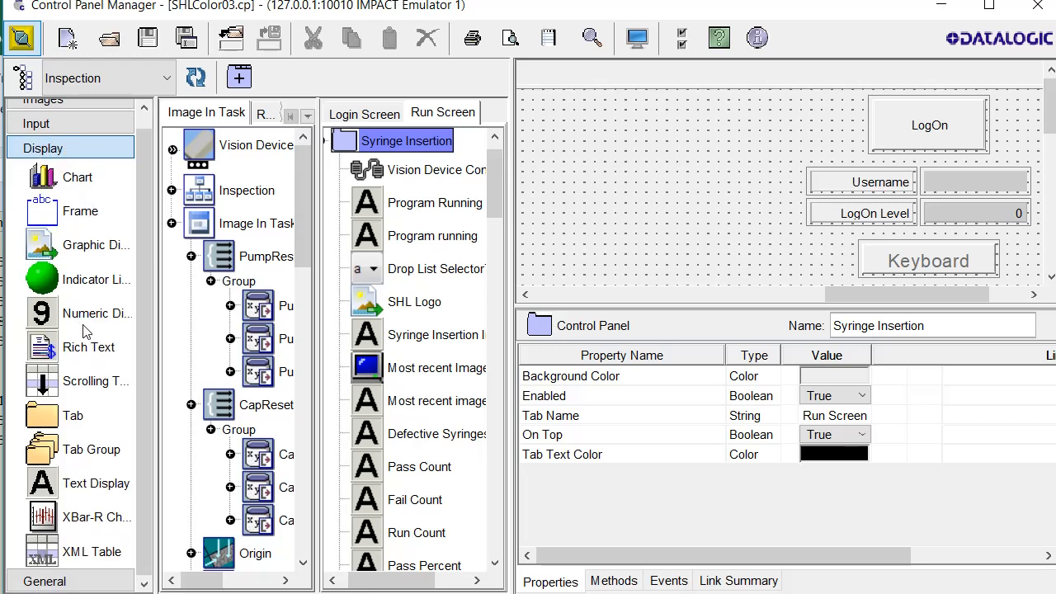
left_click(80, 126)
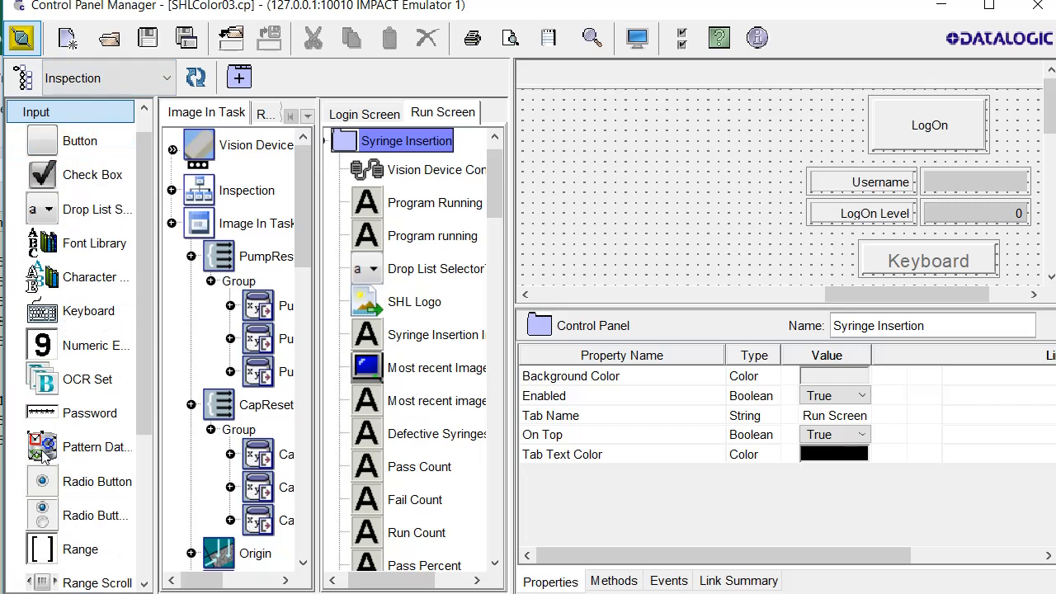
left_click(51, 414)
left_click_drag(62, 415, 665, 180)
left_click_drag(657, 114, 657, 114)
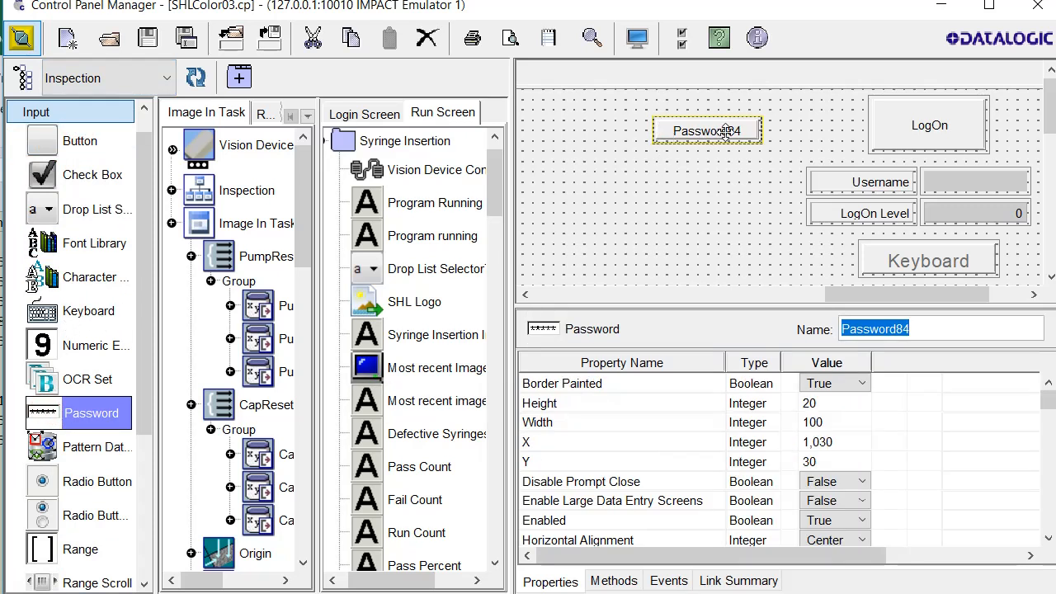
left_click_drag(721, 132, 673, 120)
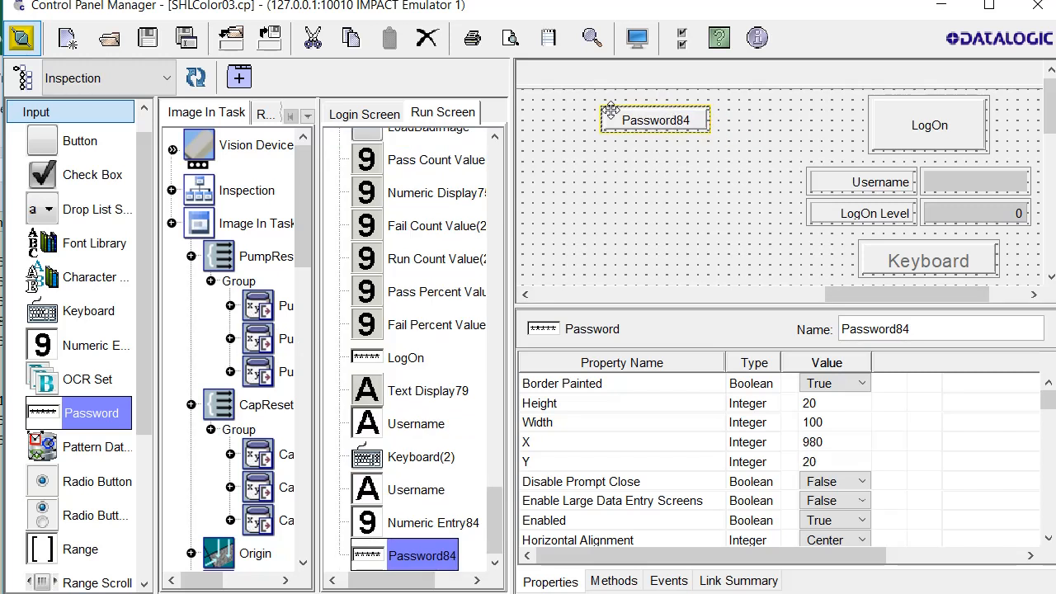
left_click_drag(598, 105, 578, 95)
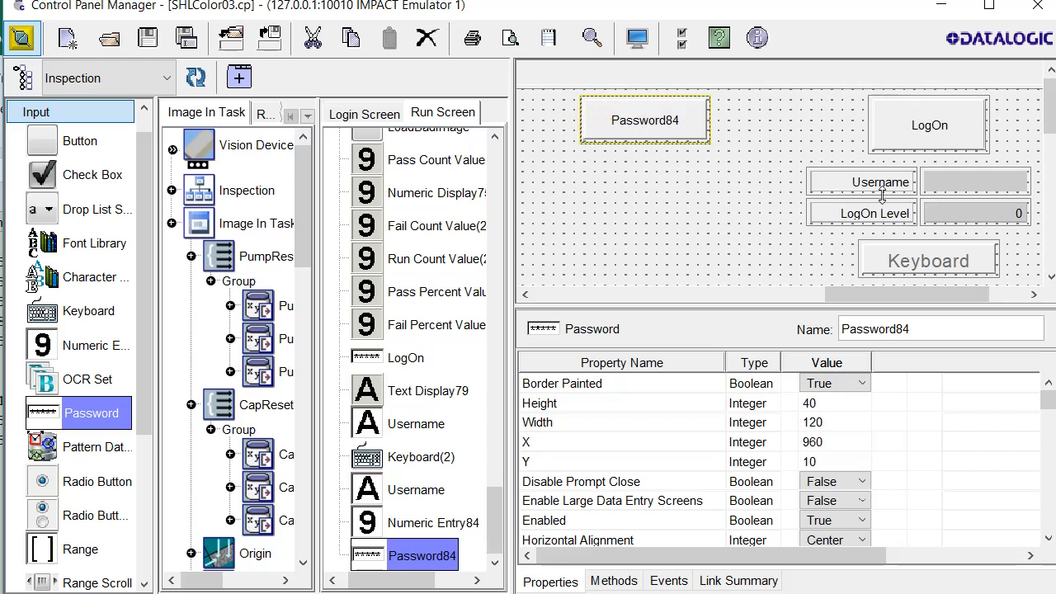
Add a Keyboard85 button and move it down to Y 170
left_click(78, 311)
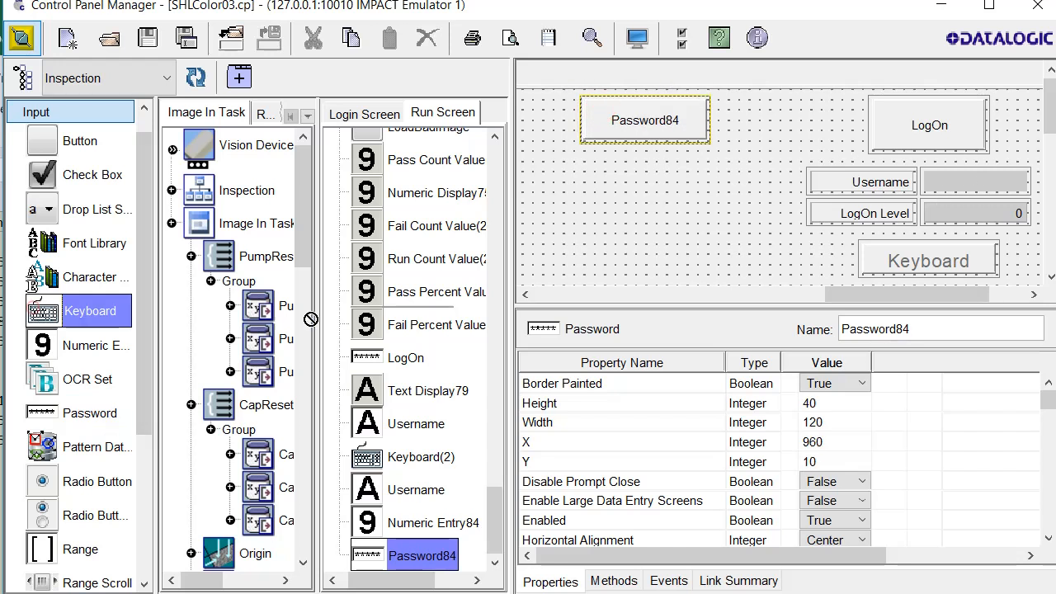
left_click(592, 261)
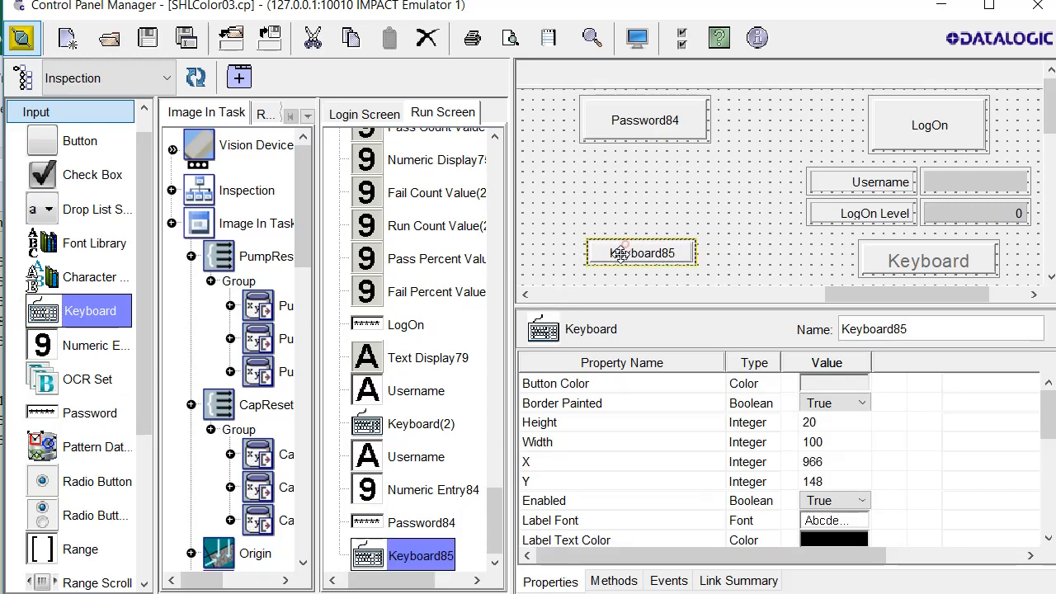
left_click_drag(619, 249, 624, 279)
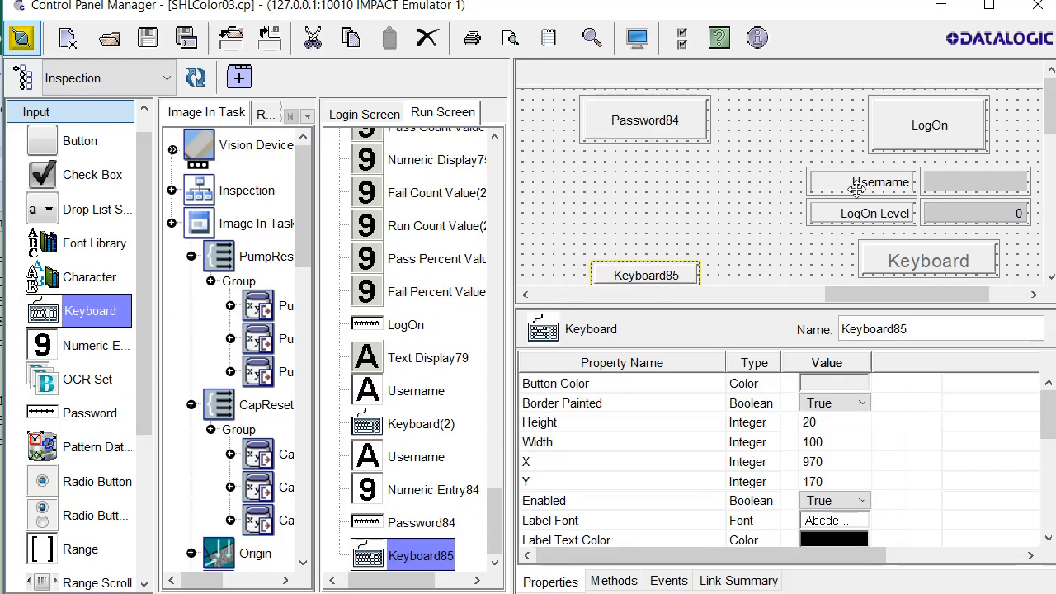
scroll(140, 171, "up", 1)
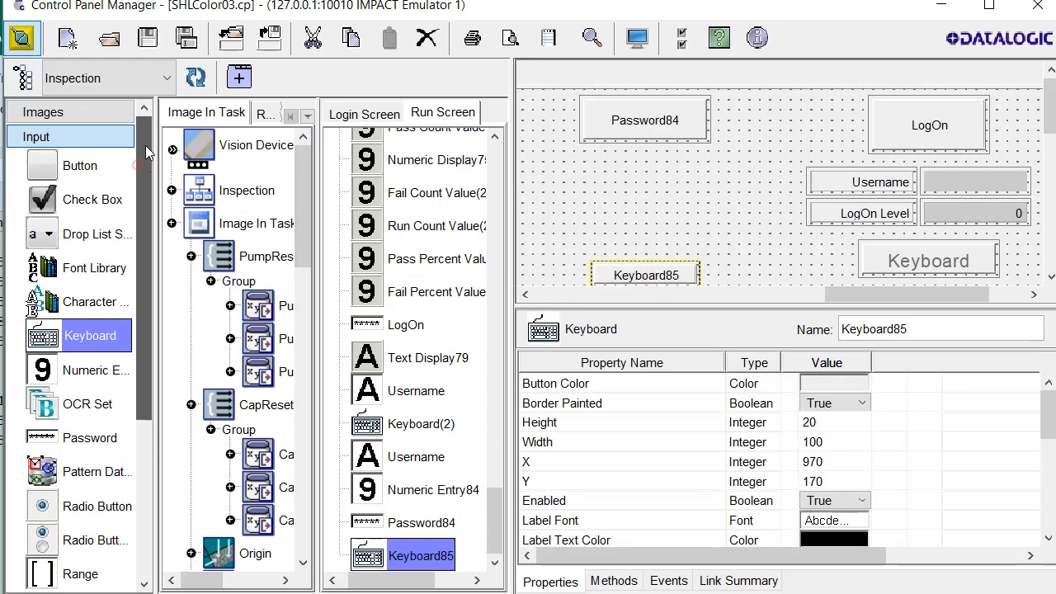
Add Text Display86 below Password84
left_click(36, 137)
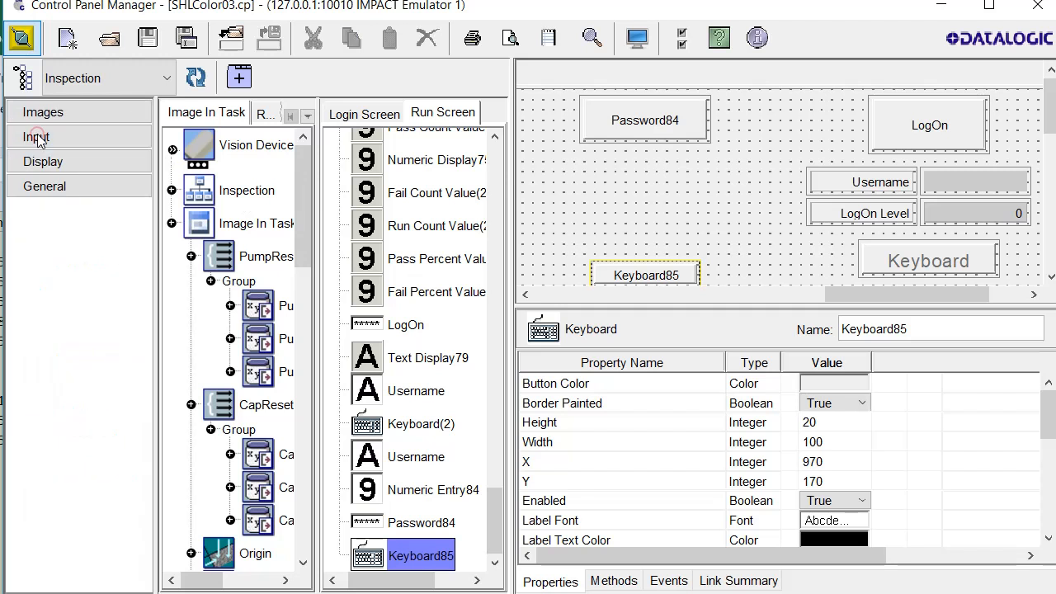
left_click(86, 161)
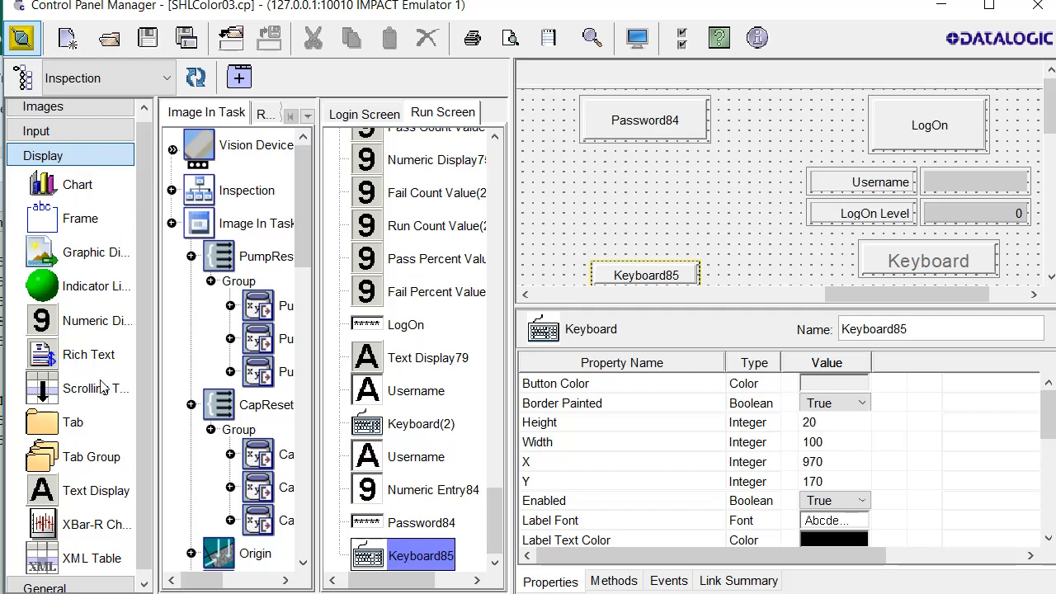
left_click_drag(78, 491, 579, 184)
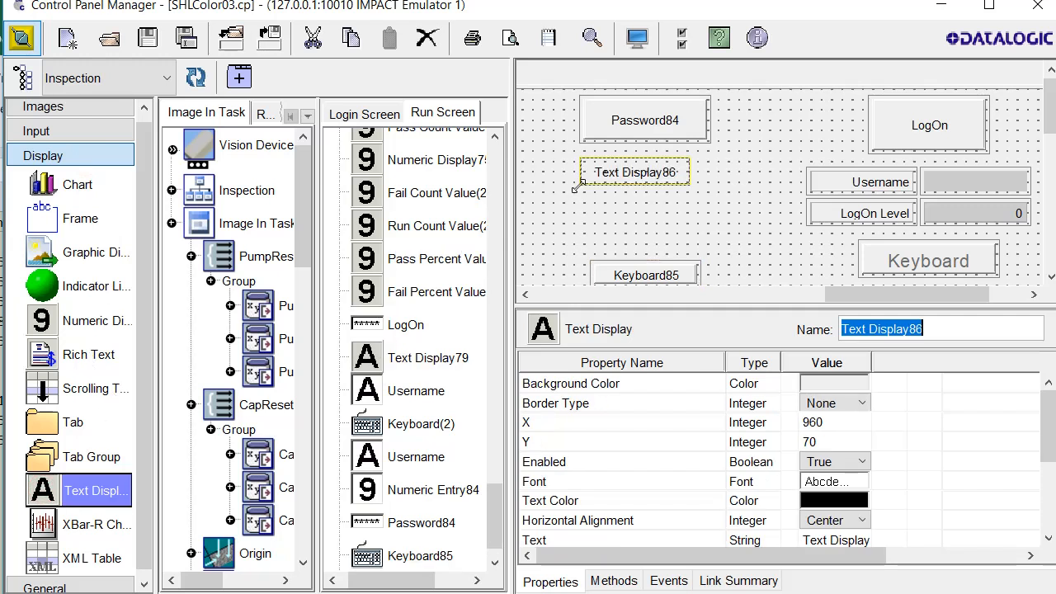
key("Right")
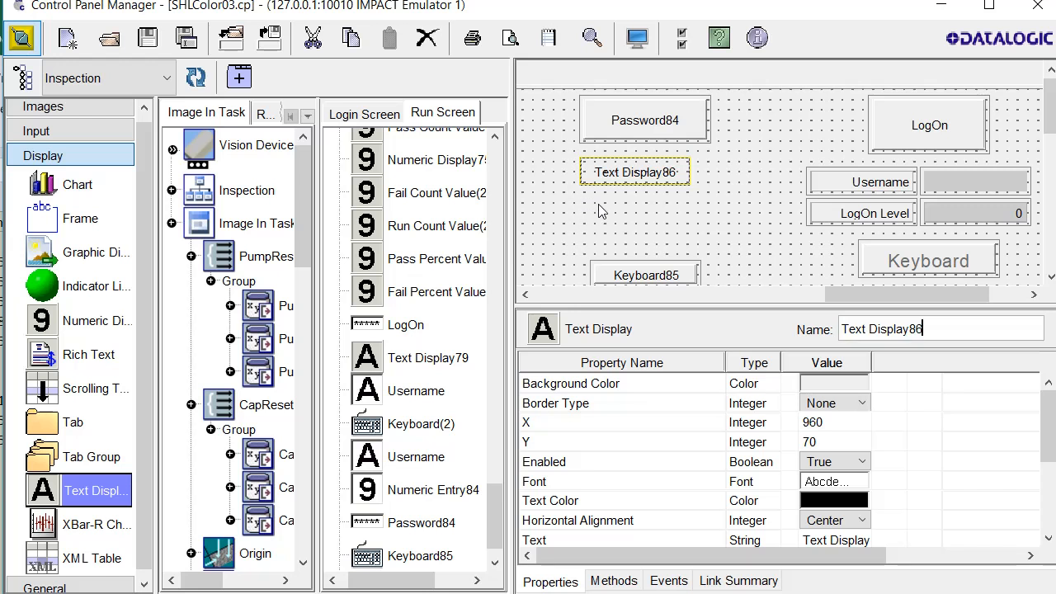
Paste two copies of Text Display86, one below it and one to its right
left_click(602, 176)
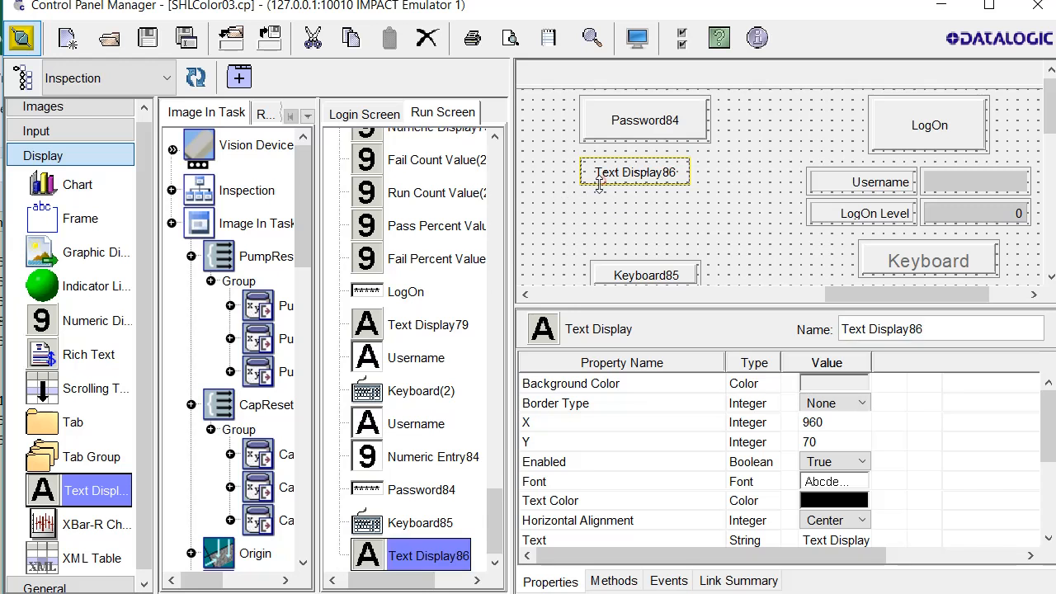
key("ctrl+c")
key("ctrl+v")
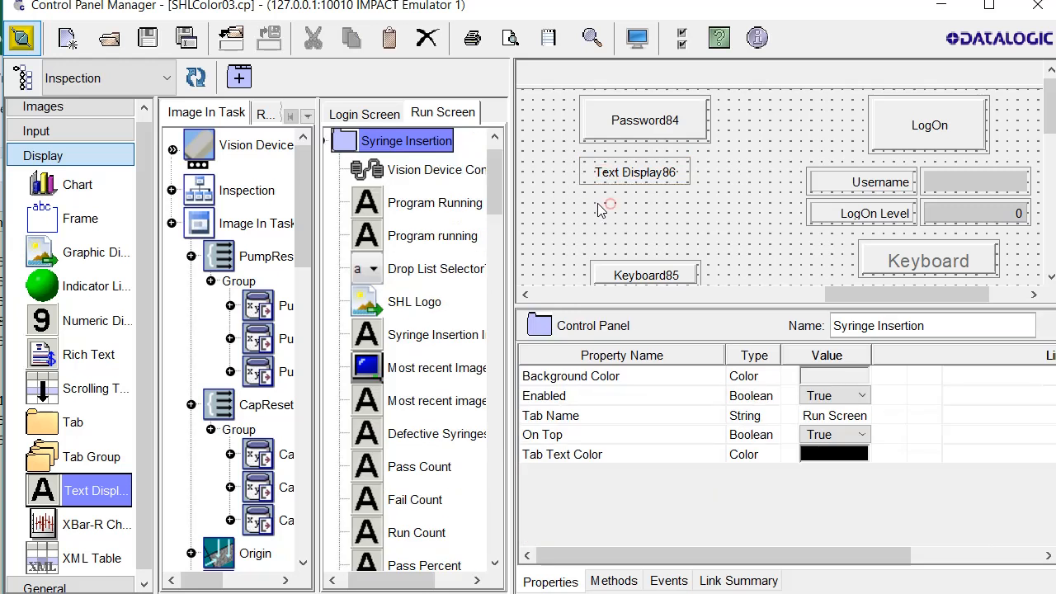
left_click(582, 183)
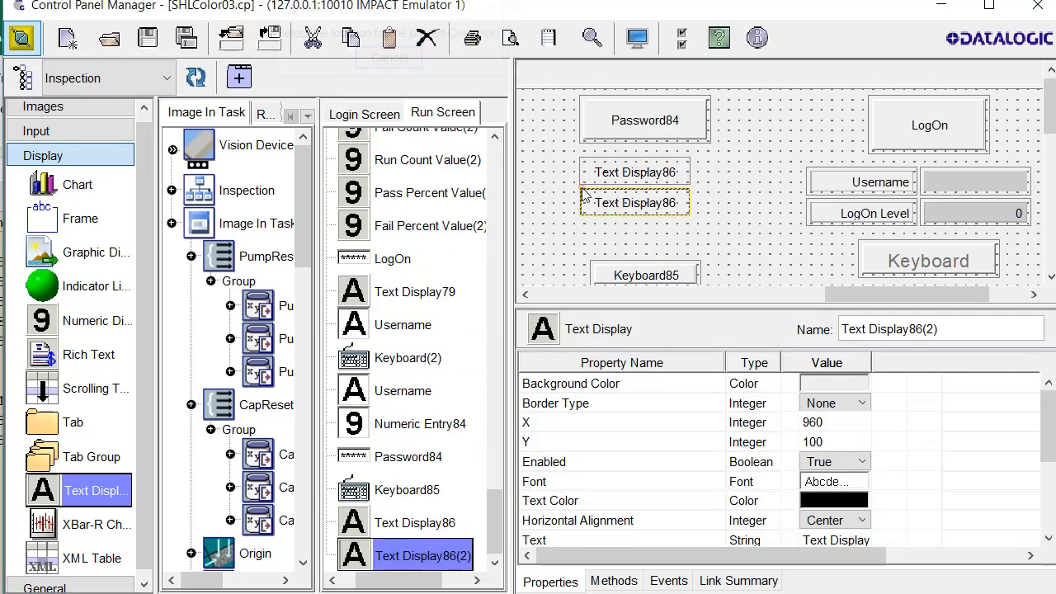
key("ctrl+v")
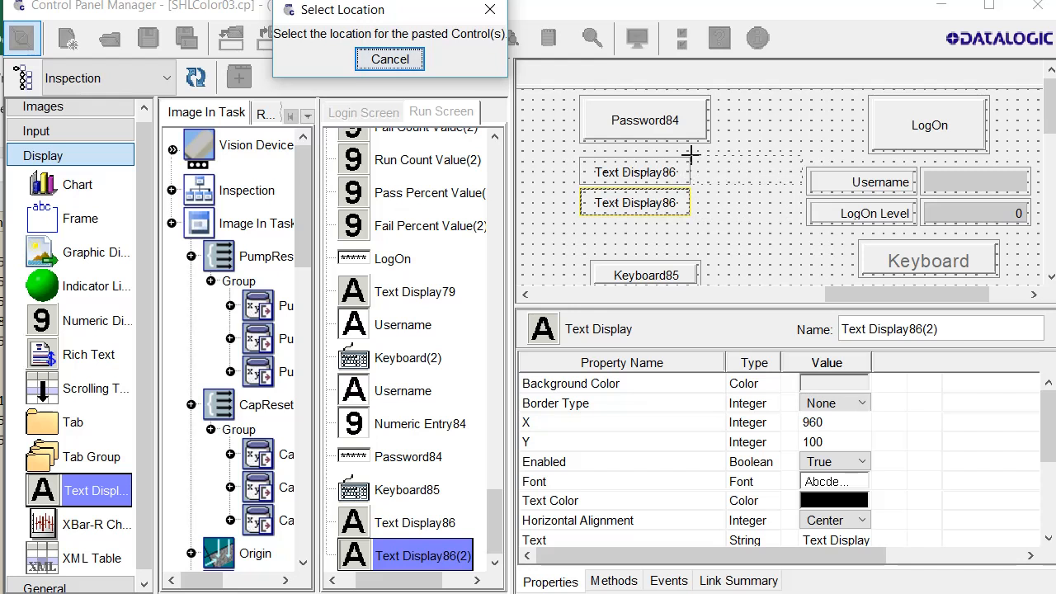
left_click(691, 157)
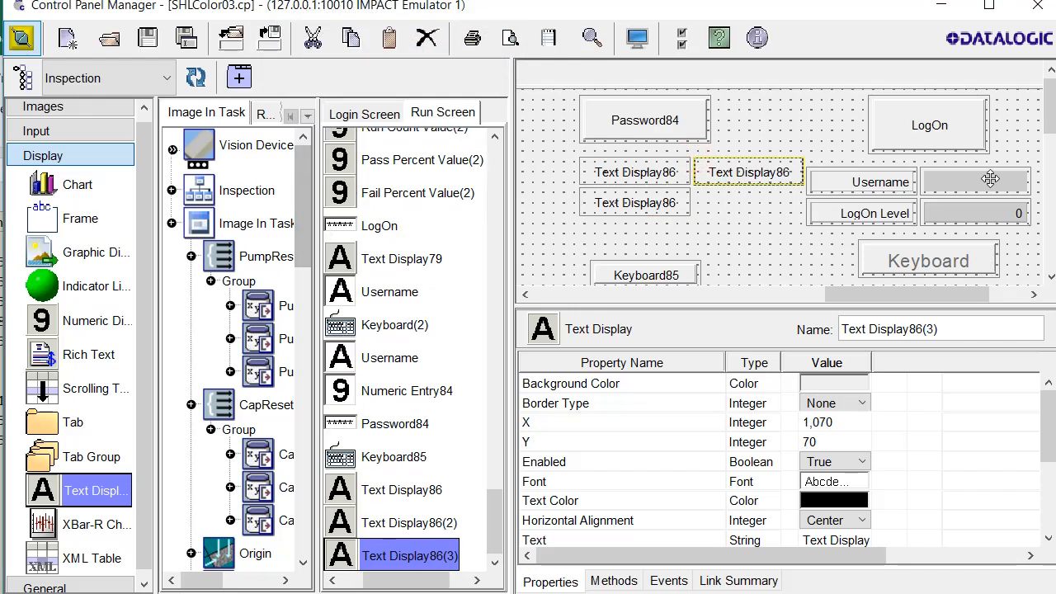
left_click(963, 213)
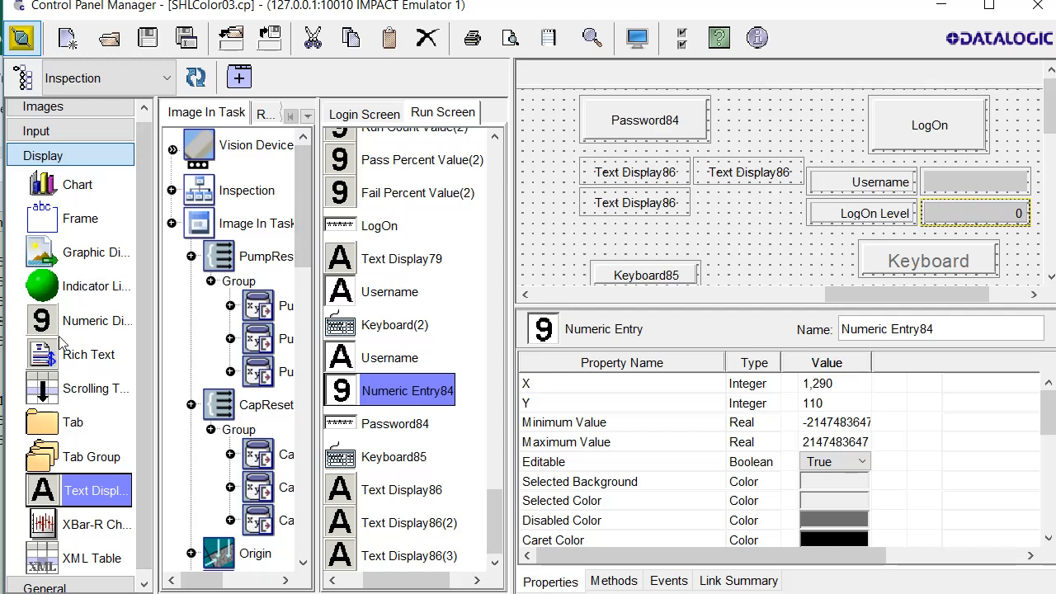
Add a numeric display, shift the four display fields 50 px left, and raise Keyboard85 beneath them
left_click_drag(60, 330, 703, 192)
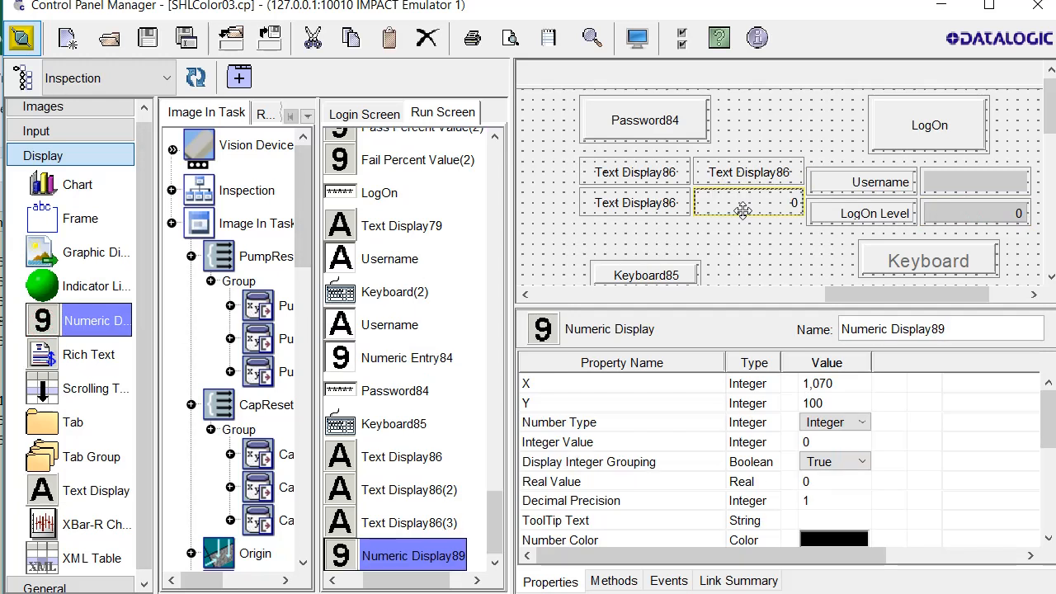
left_click(708, 171, "ctrl")
left_click(689, 176, "ctrl")
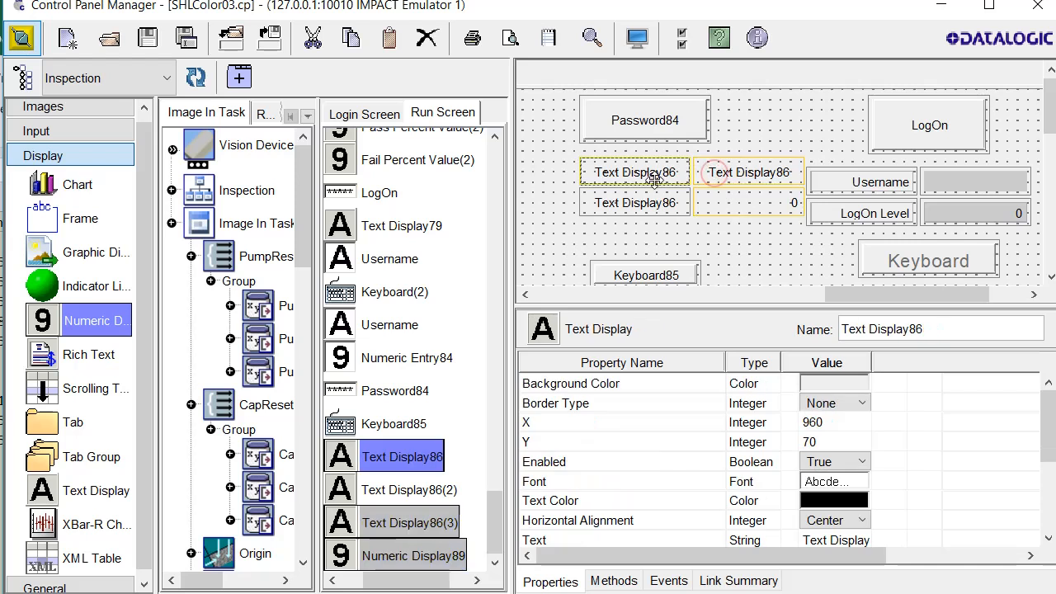
left_click(637, 200, "ctrl")
left_click_drag(738, 201, 697, 201)
left_click_drag(658, 285, 659, 254)
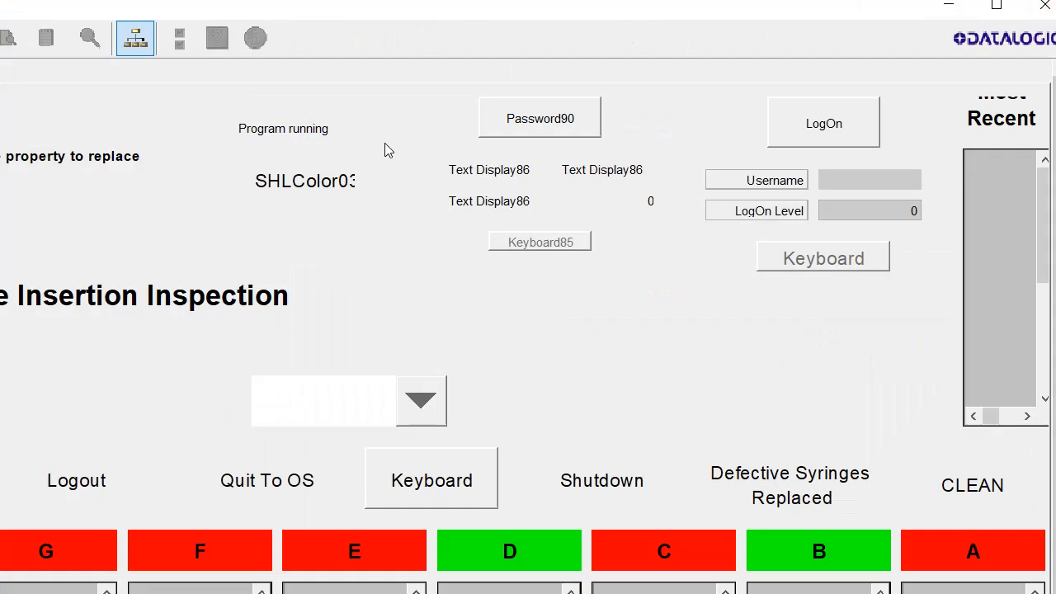
Return to design mode, review LogOn, then select the 120×40 Password90 at X 960, Y 10
left_click(137, 39)
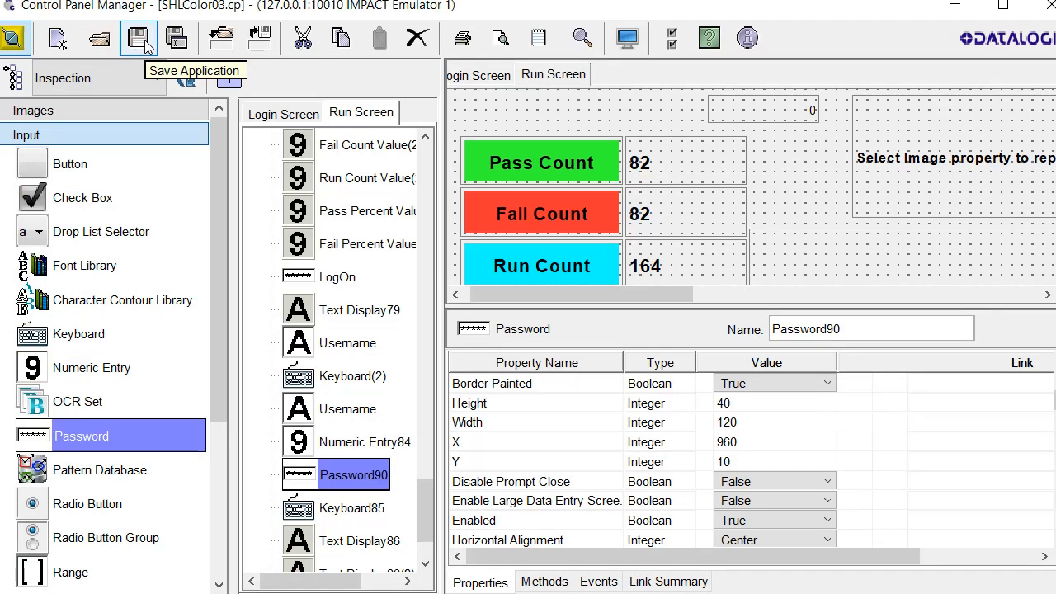
left_click_drag(586, 294, 920, 326)
left_click(831, 127)
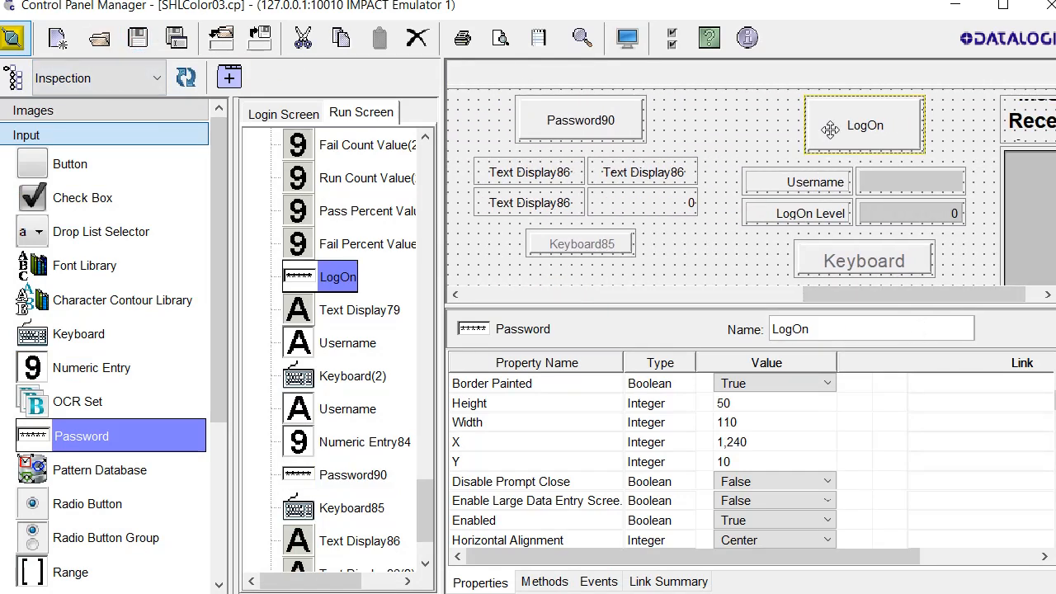
left_click(591, 111)
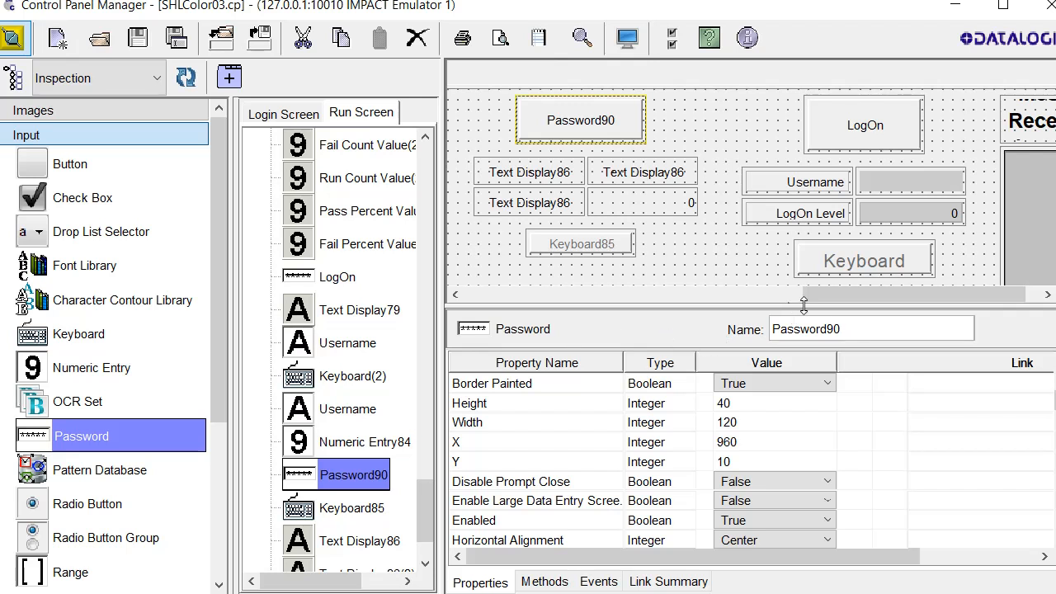
Rename the Password90 control to LogOn2
double_click(859, 328)
type("LogOn2")
key("Return")
scroll(795, 465, "down", 4)
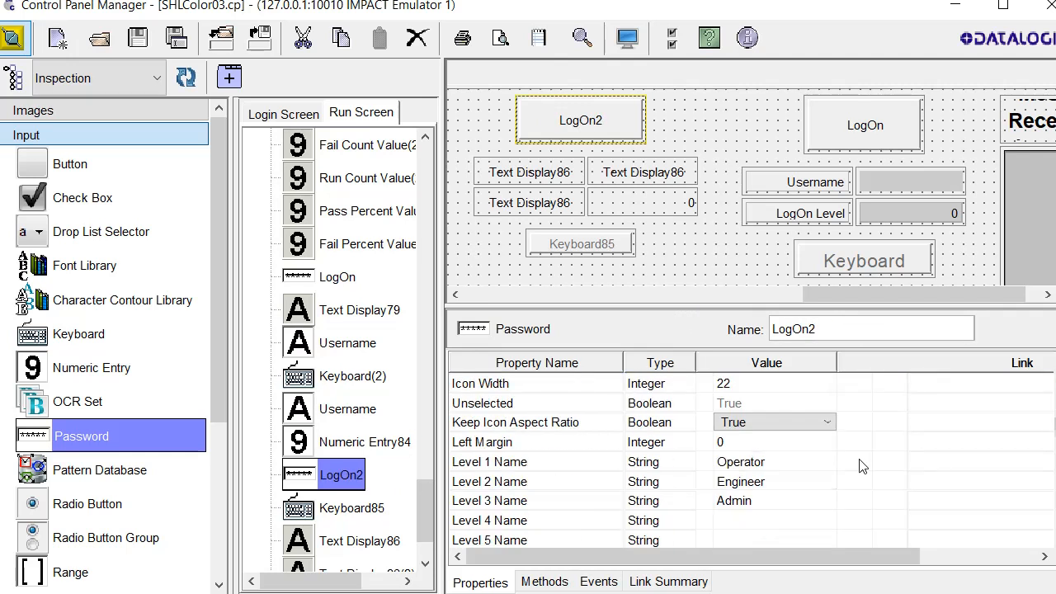
Review the level names Operator, Engineer and Admin
double_click(773, 468)
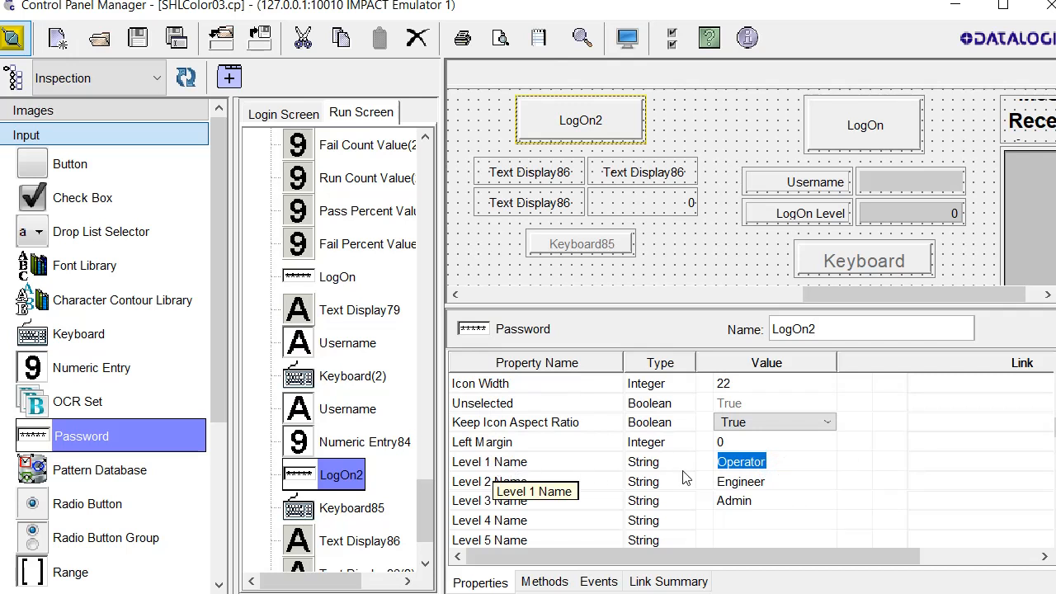
left_click(780, 482)
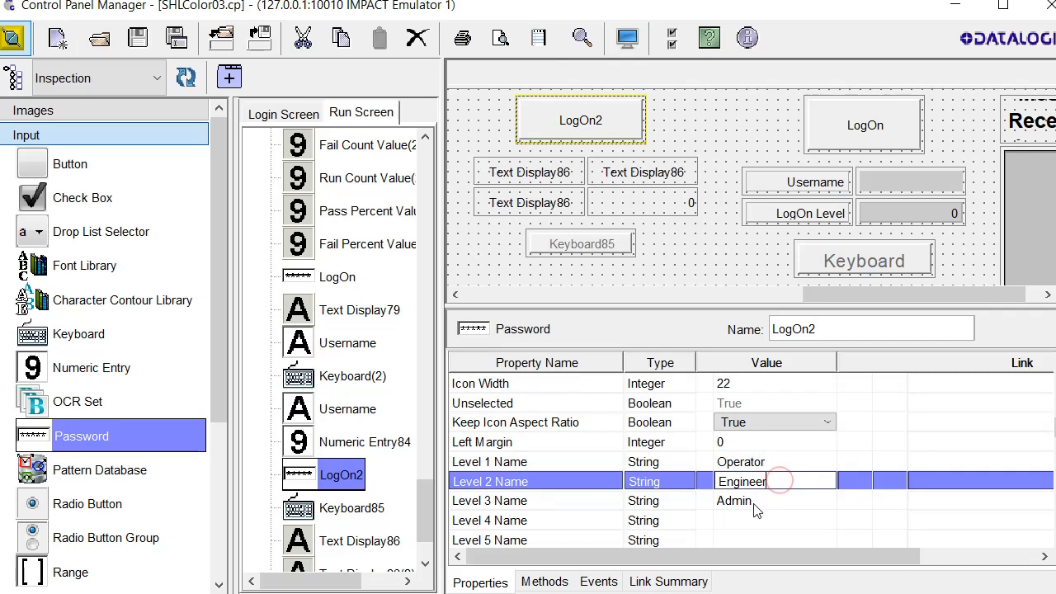
left_click(757, 501)
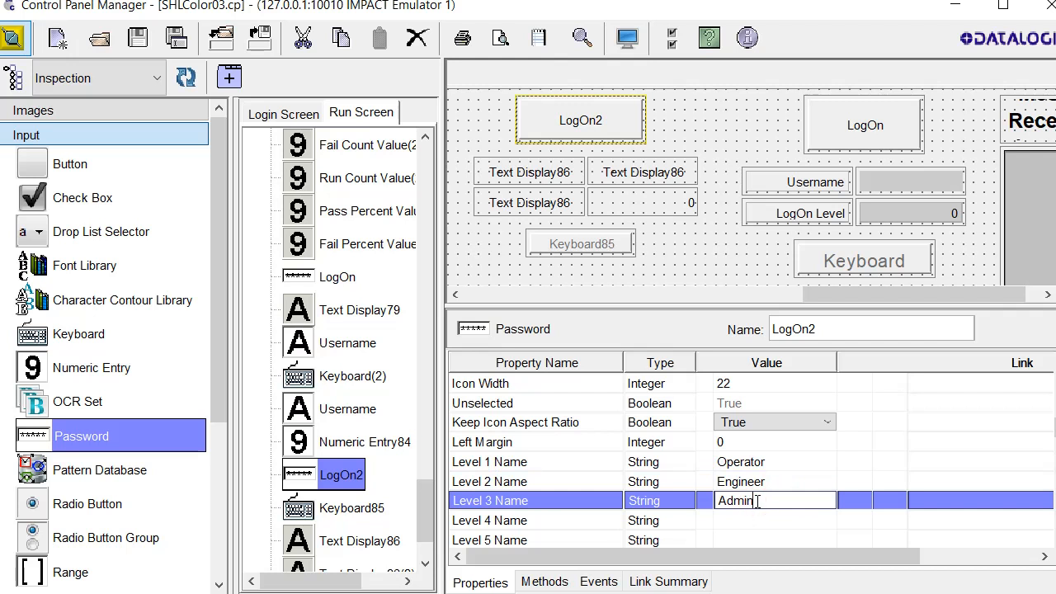
scroll(762, 492, "down", 3)
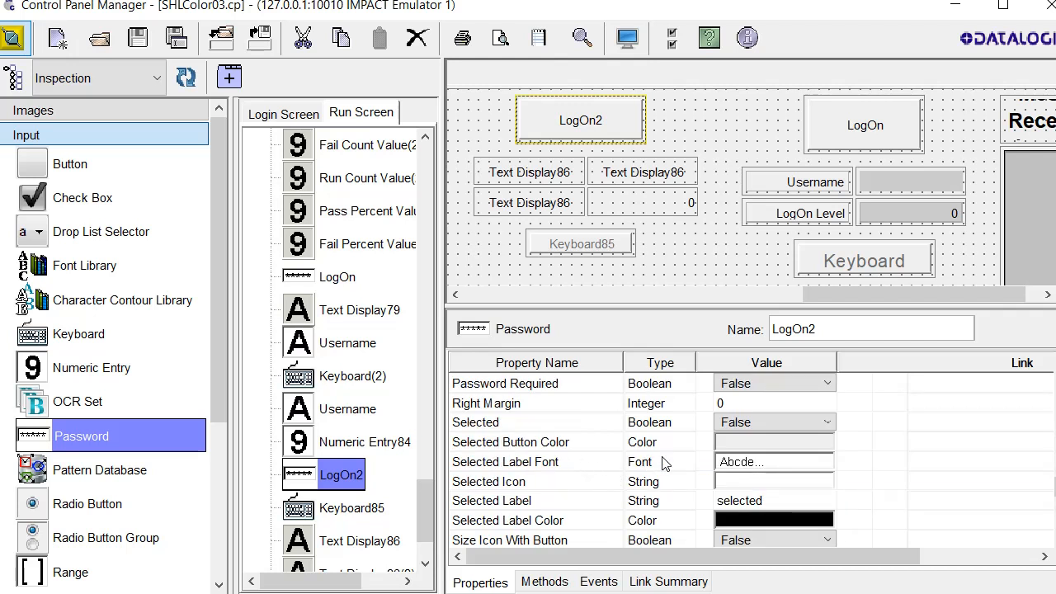
Set the Selected Label property to LogOff2
left_click(745, 505)
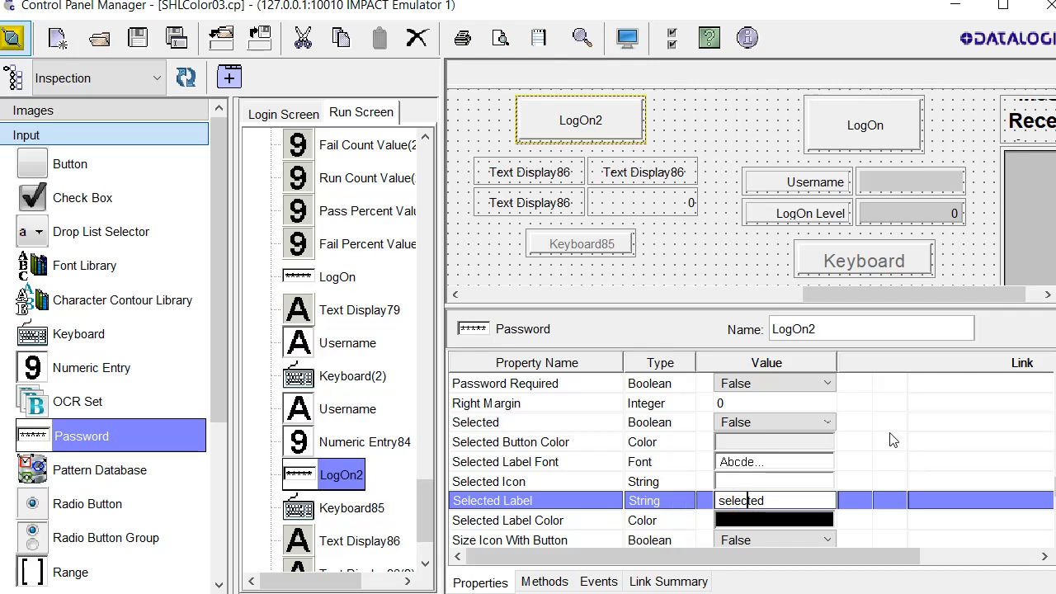
double_click(798, 495)
type("LogOff")
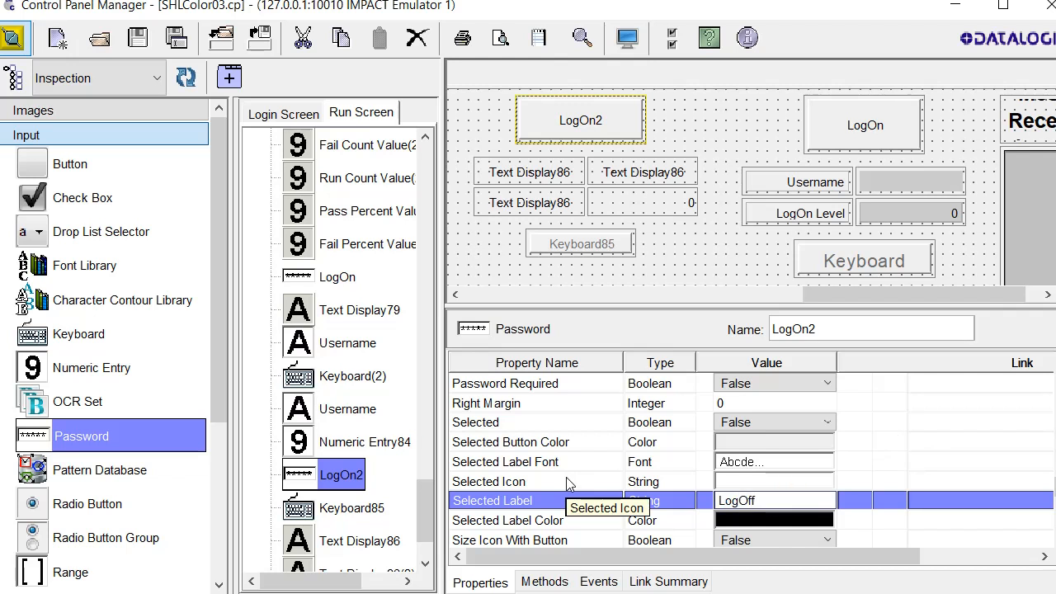
key("Return")
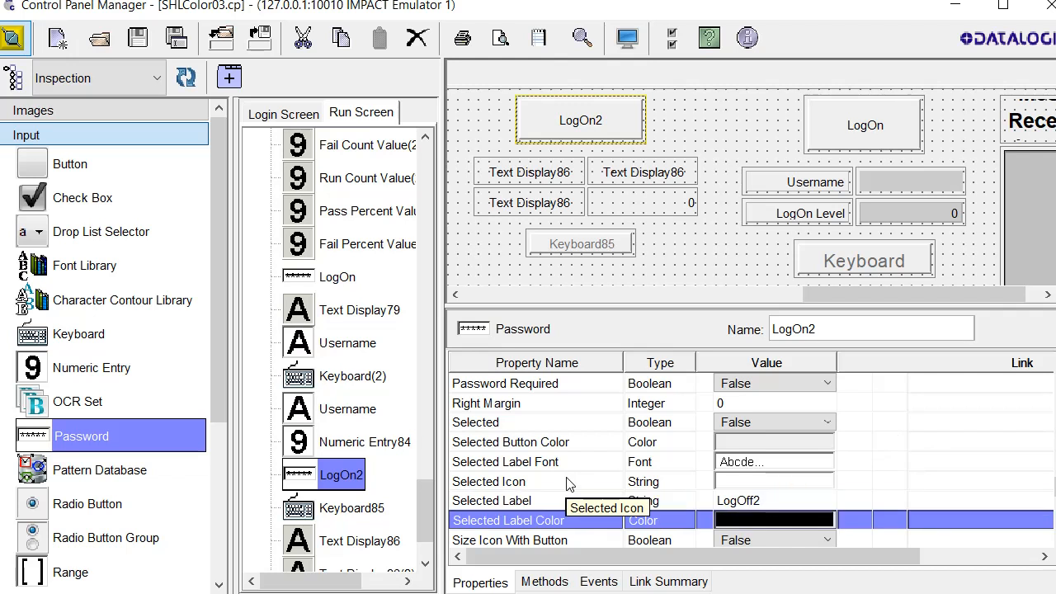
scroll(578, 470, "down", 5)
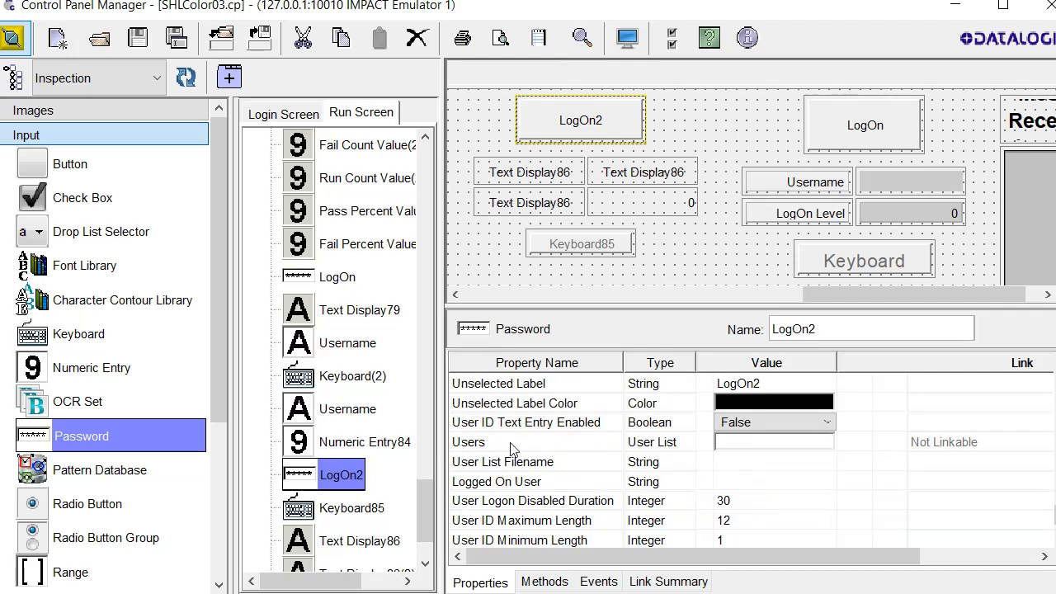
Open LogOn2's Users list and add the user Operator2
left_click(533, 440)
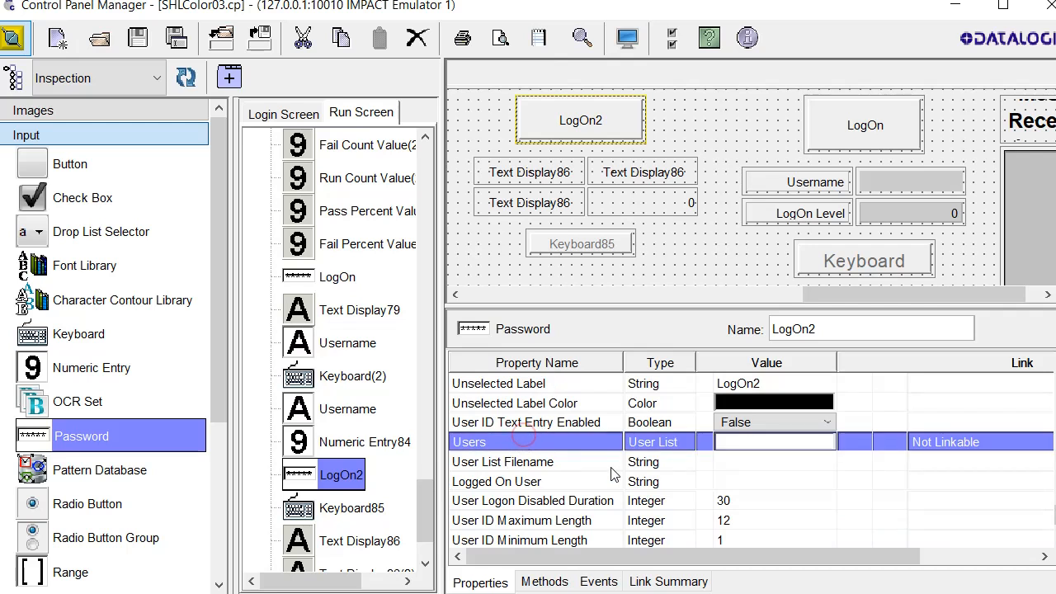
left_click(799, 453)
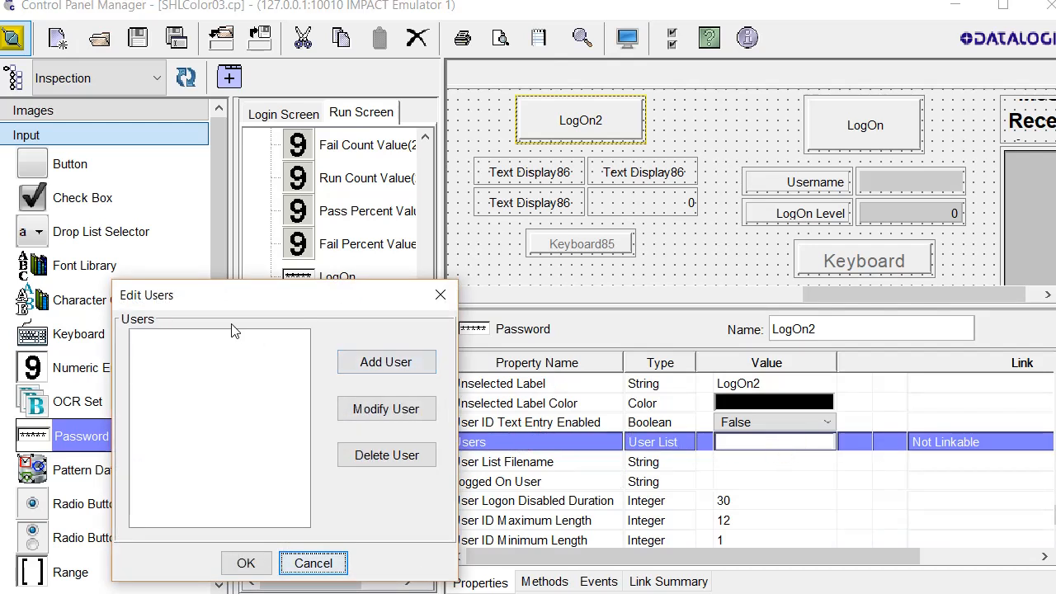
left_click_drag(252, 302, 226, 285)
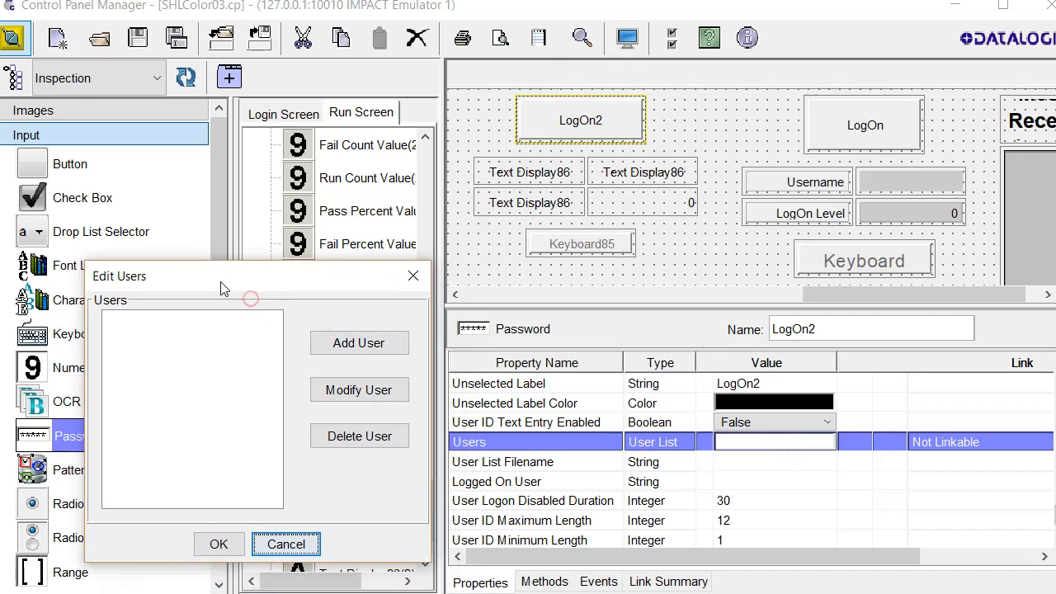
left_click(356, 348)
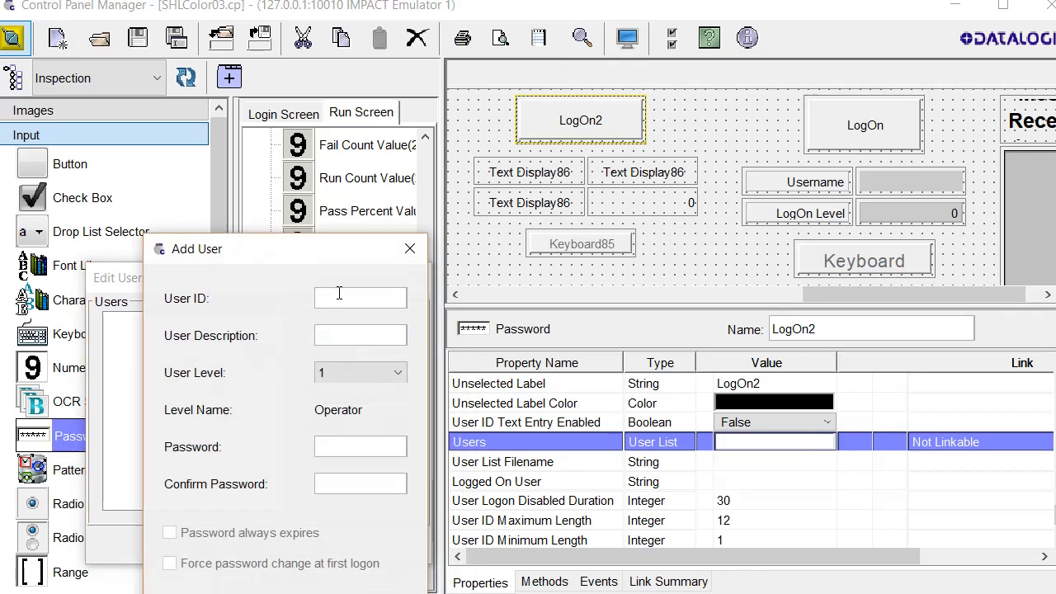
type("U")
type("212")
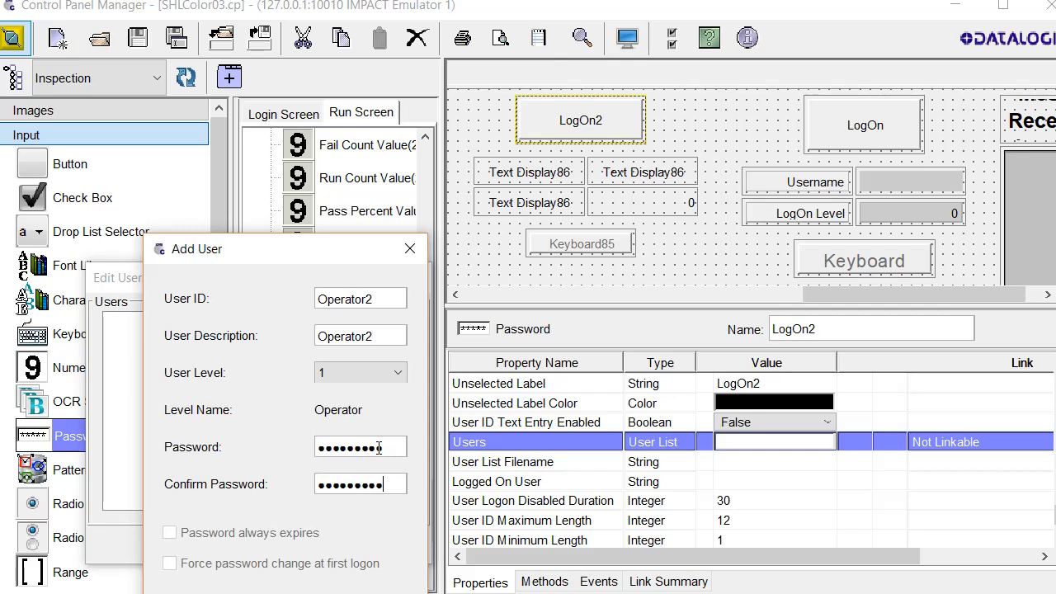
left_click_drag(278, 253, 263, 177)
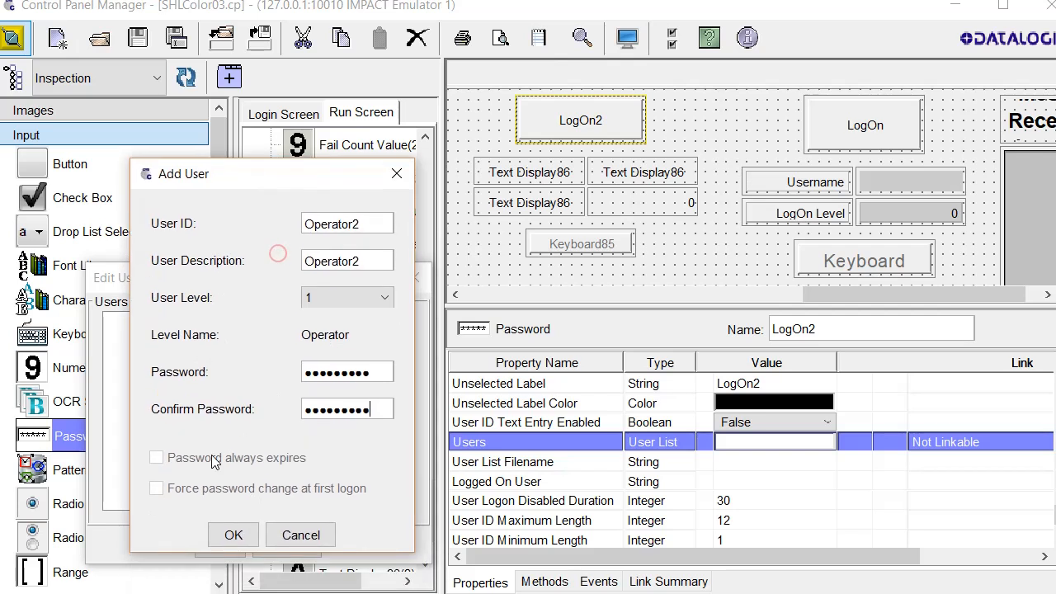
left_click(236, 541)
Add user Engineer2 at level 2 (Engineer) with matching description and a password
left_click(372, 345)
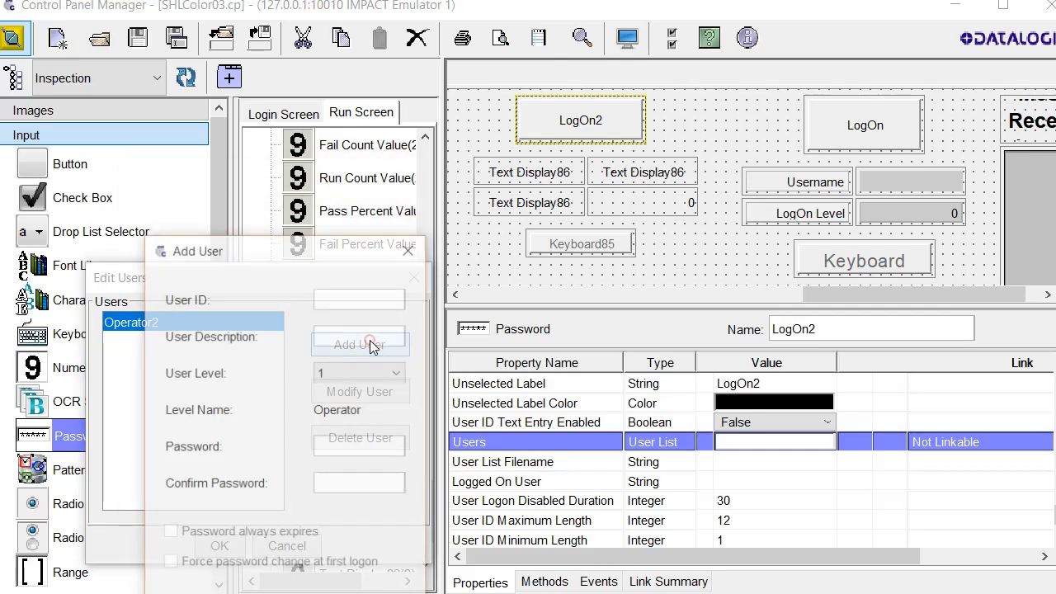
left_click_drag(291, 247, 291, 180)
left_click(331, 224)
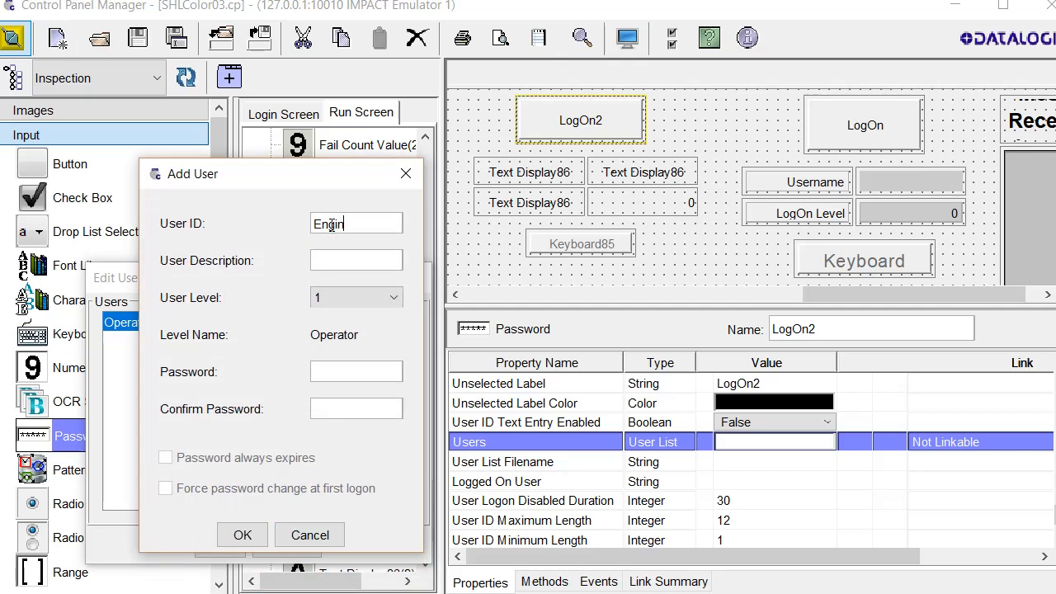
double_click(379, 224)
key("ctrl+c")
left_click(343, 261)
key("ctrl+v")
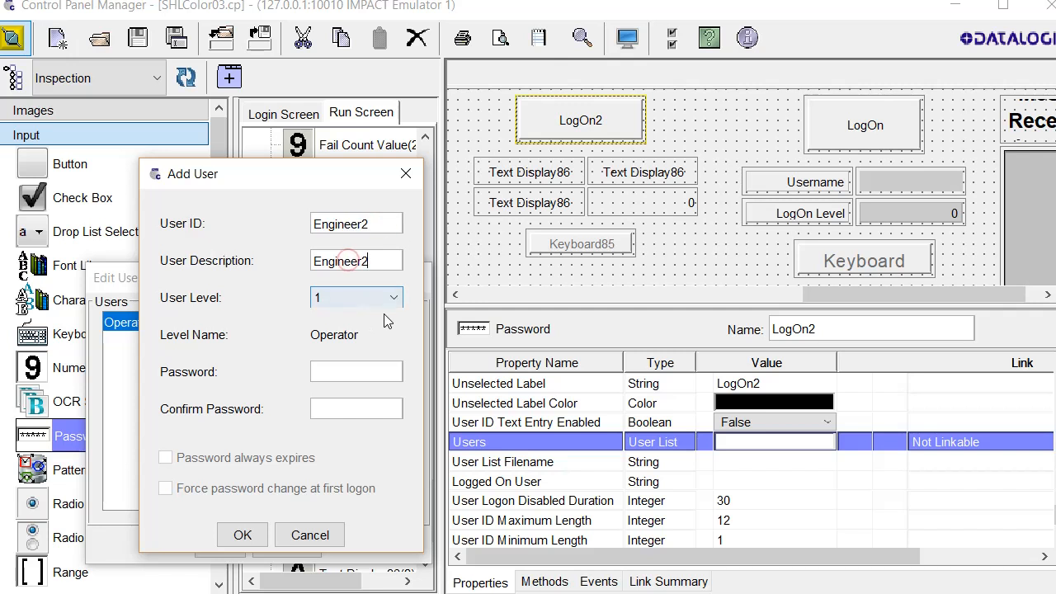
left_click(392, 299)
left_click(384, 332)
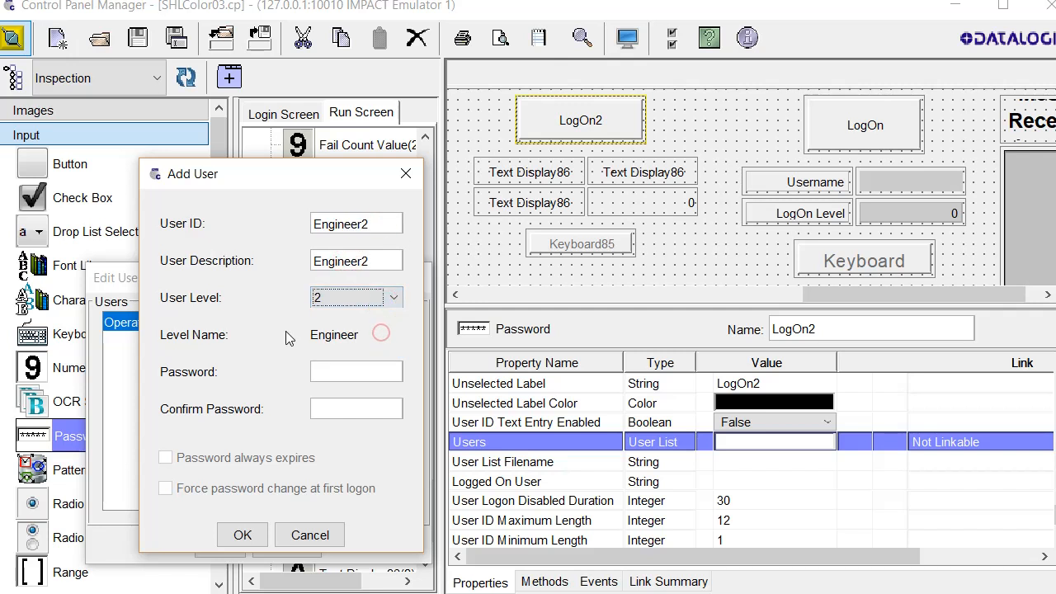
left_click(356, 376)
key("ctrl+v")
left_click(353, 412)
key("ctrl+v")
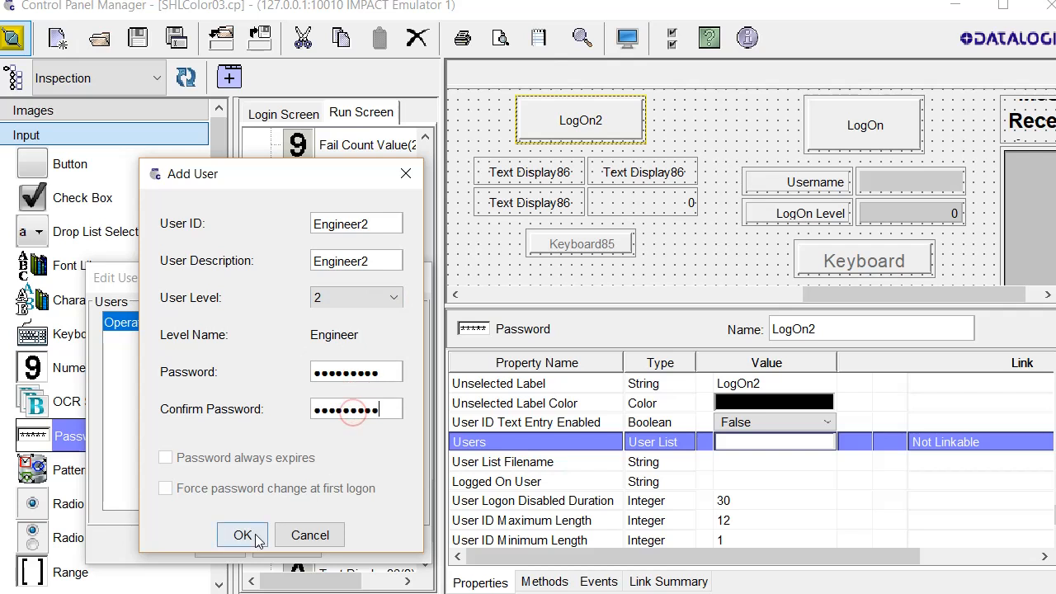
left_click(243, 535)
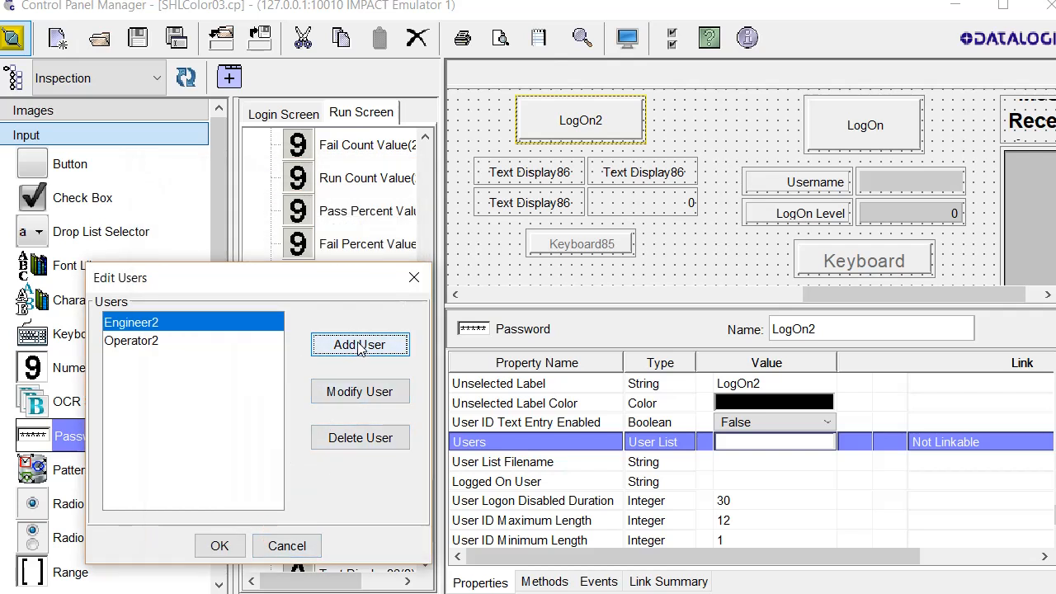
Add user Admin2 at level 3 (Admin) with a description and password
left_click(359, 345)
left_click(341, 300)
type("Ad")
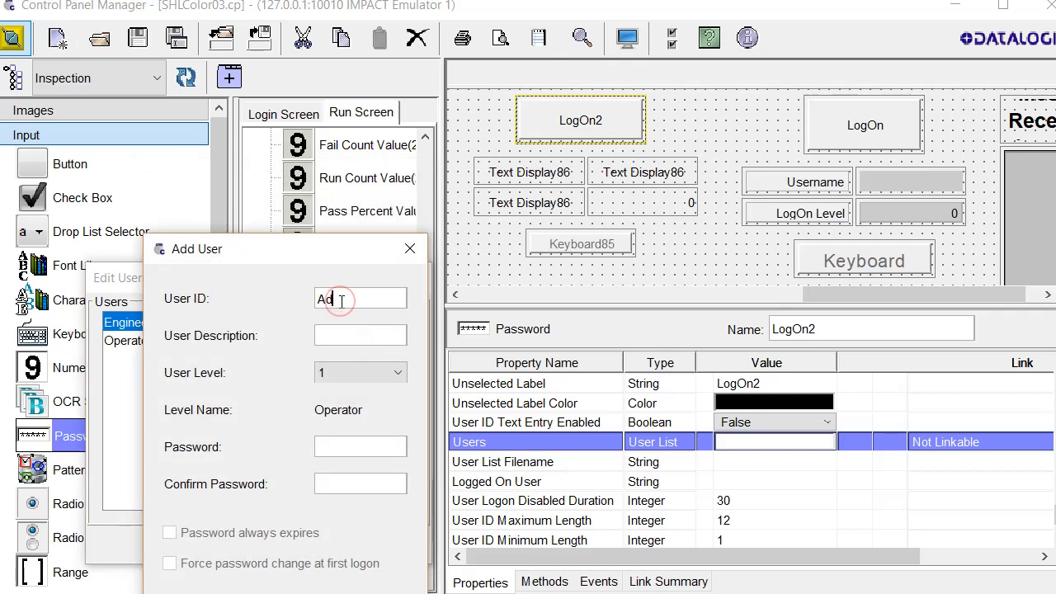
type("min2")
double_click(374, 296)
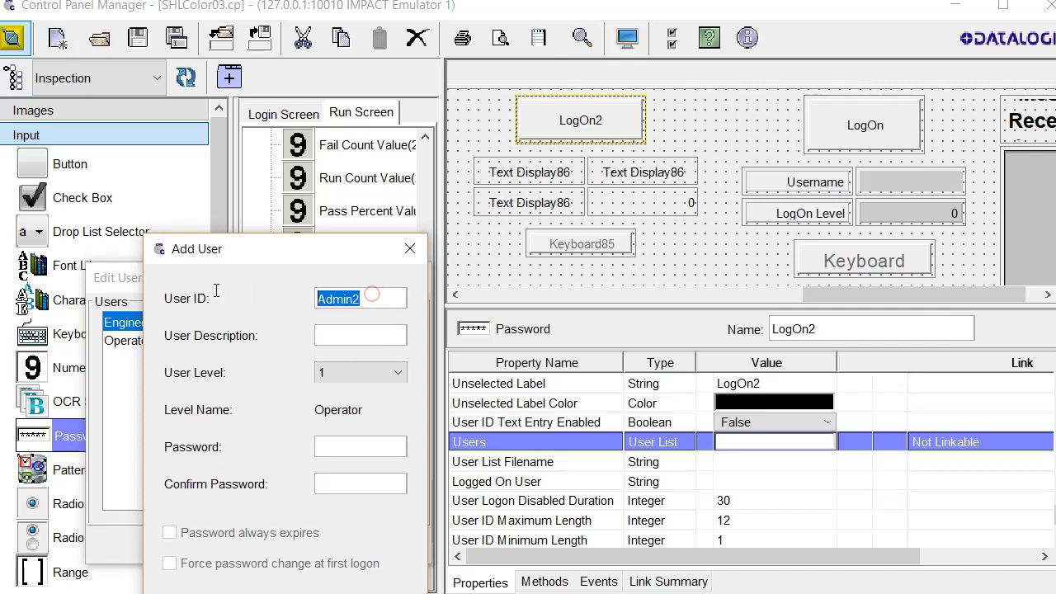
left_click(321, 326)
key("ctrl+v")
key("Tab")
left_click(367, 446)
key("ctrl+v")
left_click(363, 484)
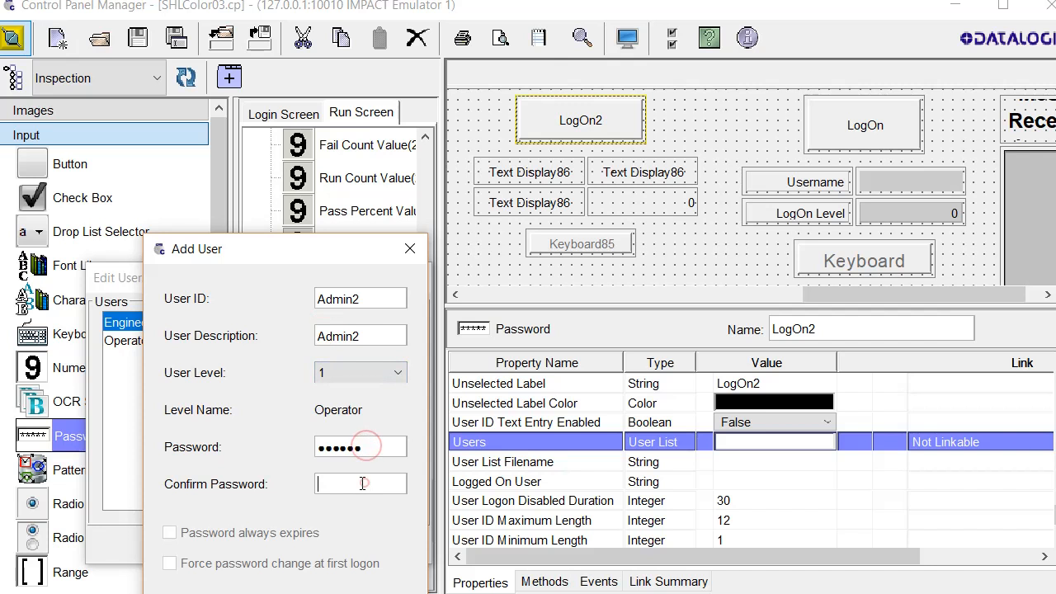
key("ctrl+v")
left_click(356, 371)
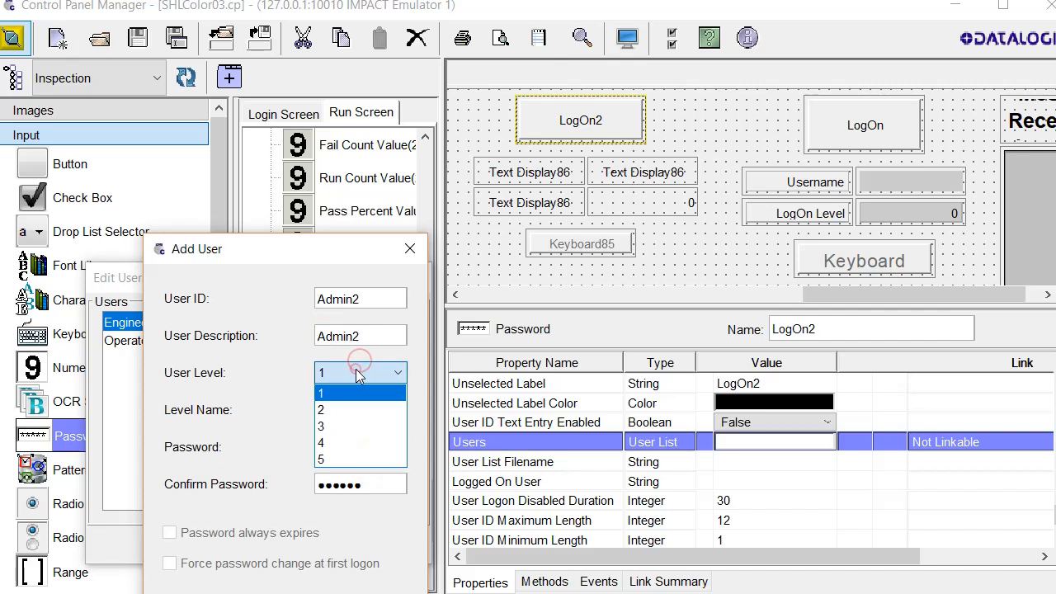
left_click(352, 427)
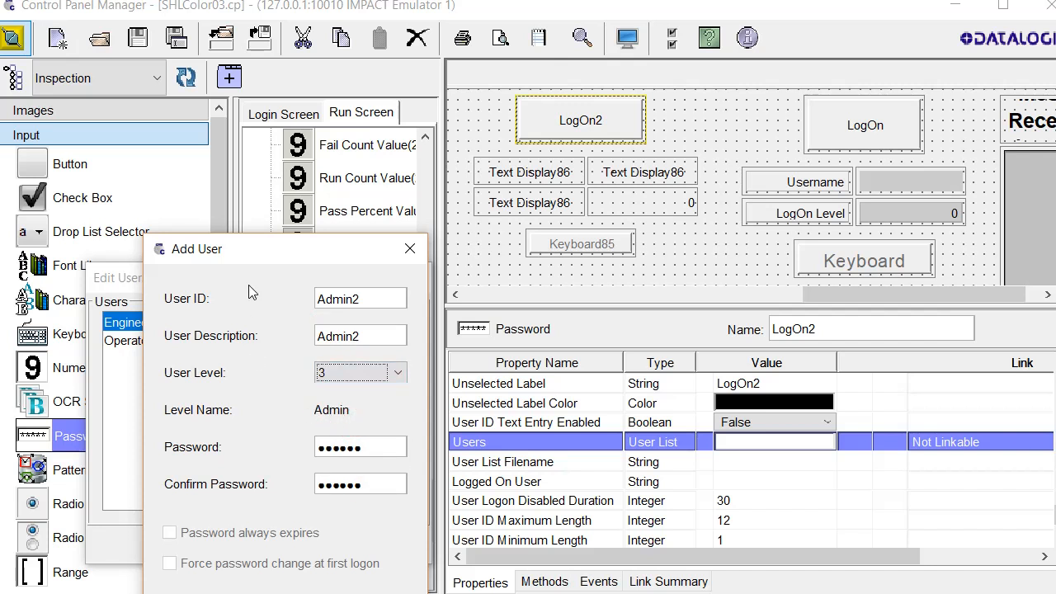
left_click_drag(273, 250, 270, 166)
left_click(240, 524)
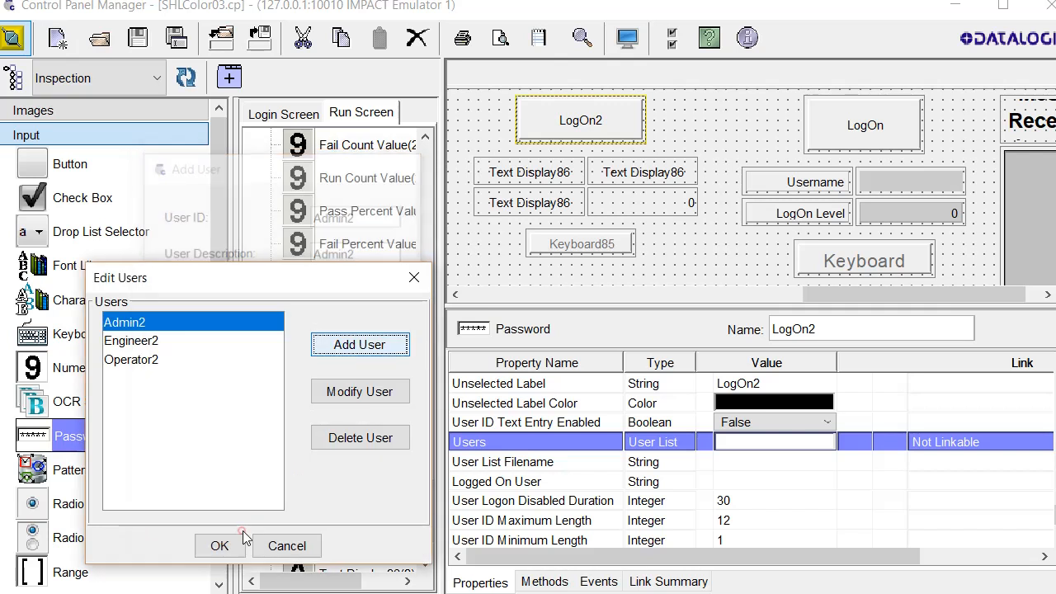
Review the operator user's details without changes and accept the three-user list
left_click(144, 341)
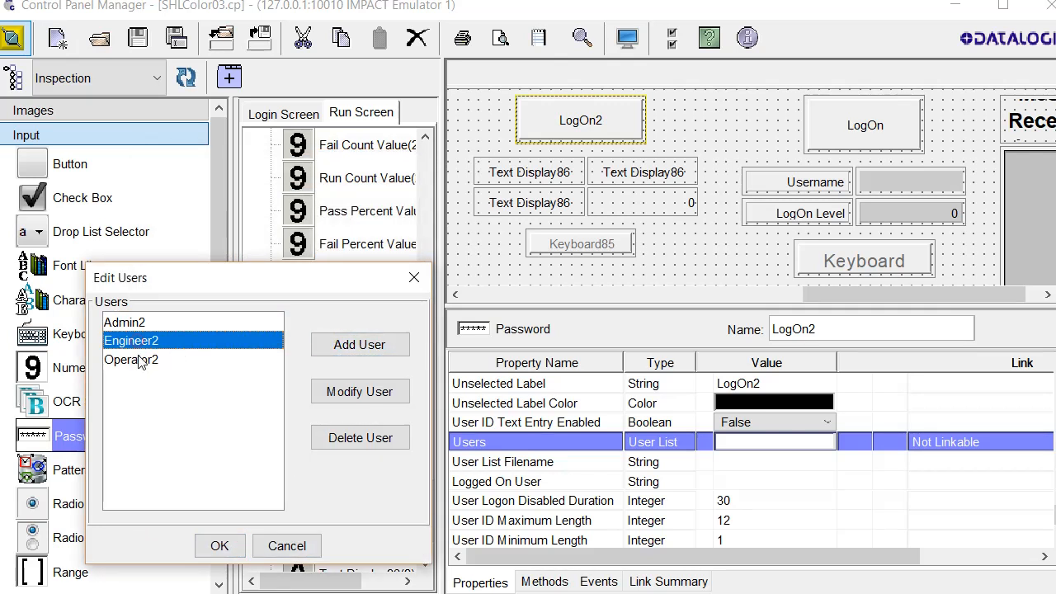
left_click(145, 360)
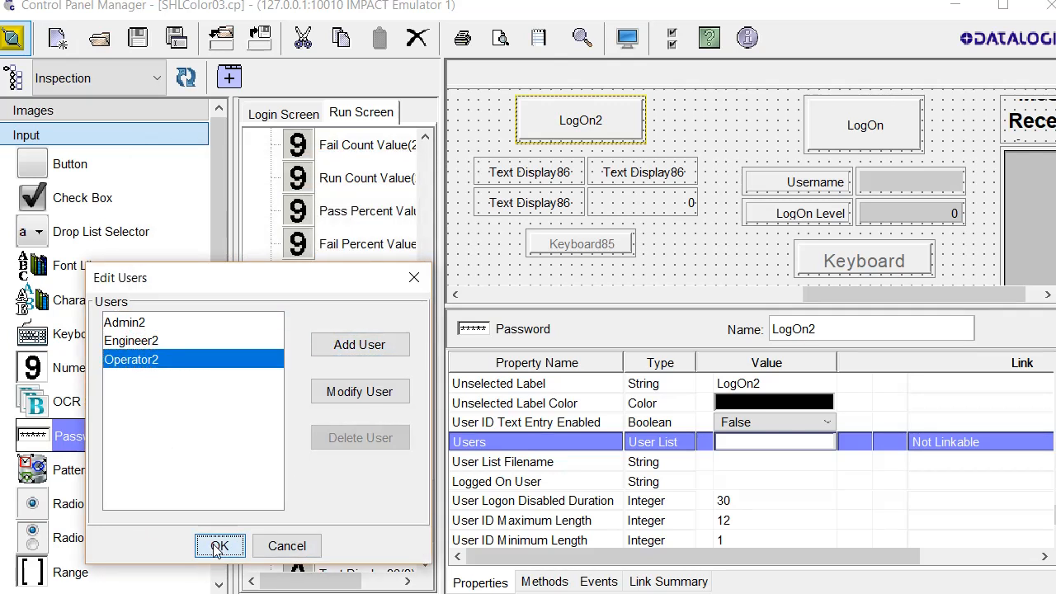
left_click(217, 545)
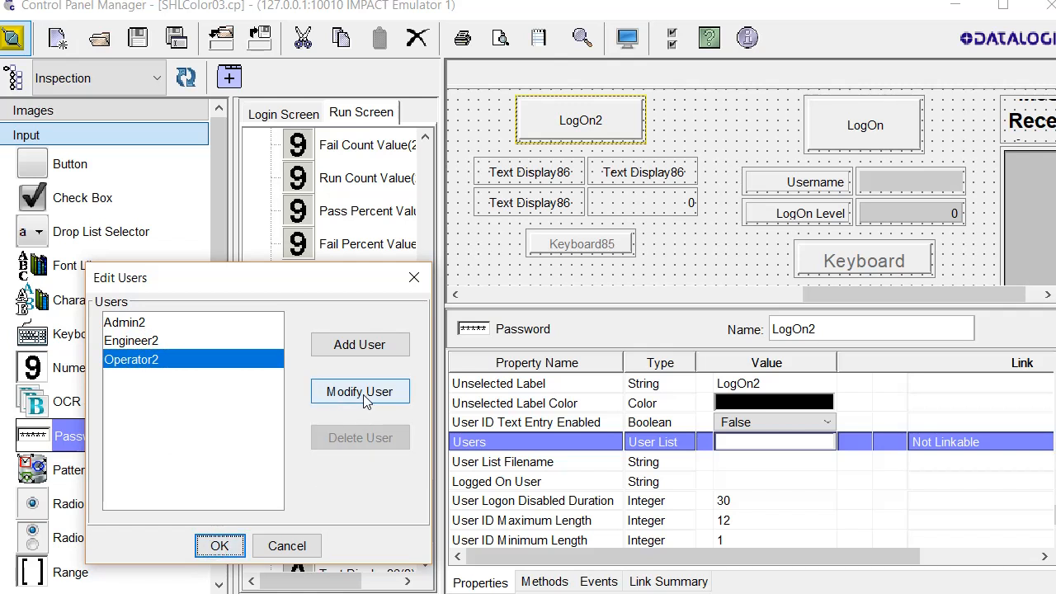
left_click(363, 395)
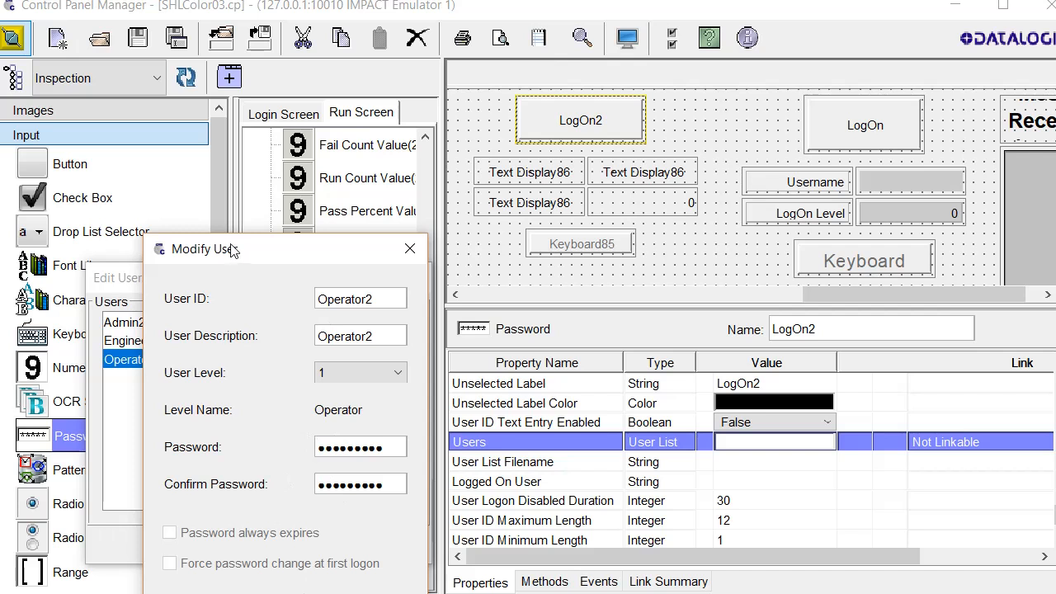
left_click_drag(232, 245, 223, 144)
left_click(302, 512)
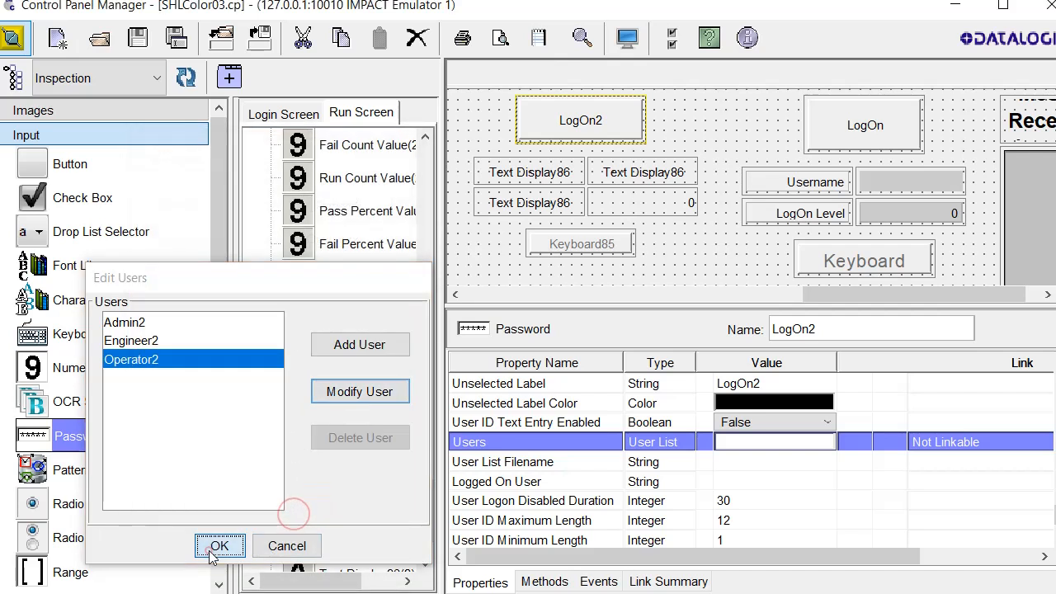
left_click(218, 546)
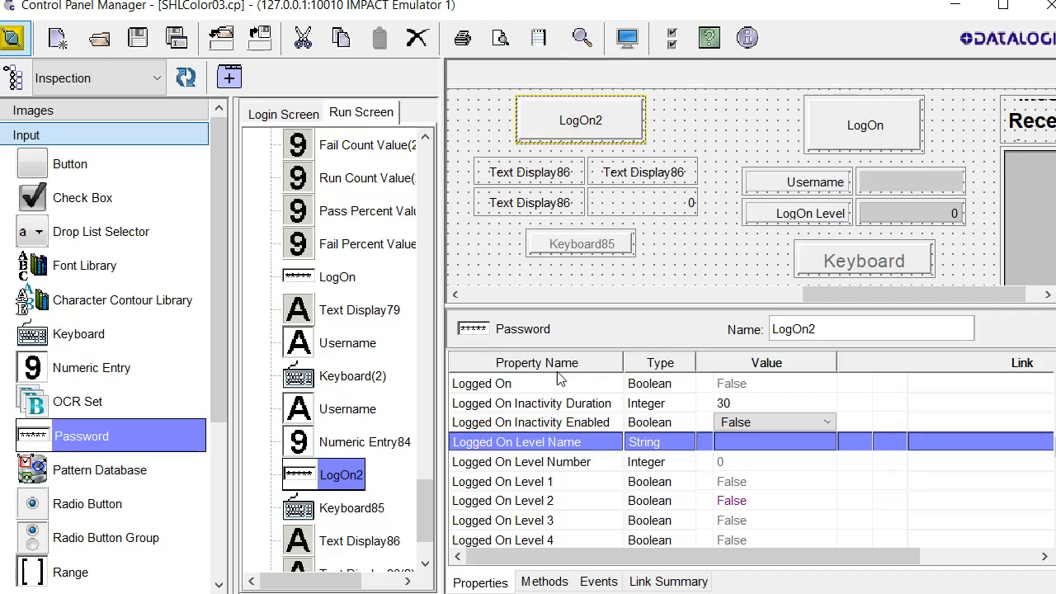
Link LogOn2's Logged On Level Name to the Text property of Text Display86(3)
right_click(949, 443)
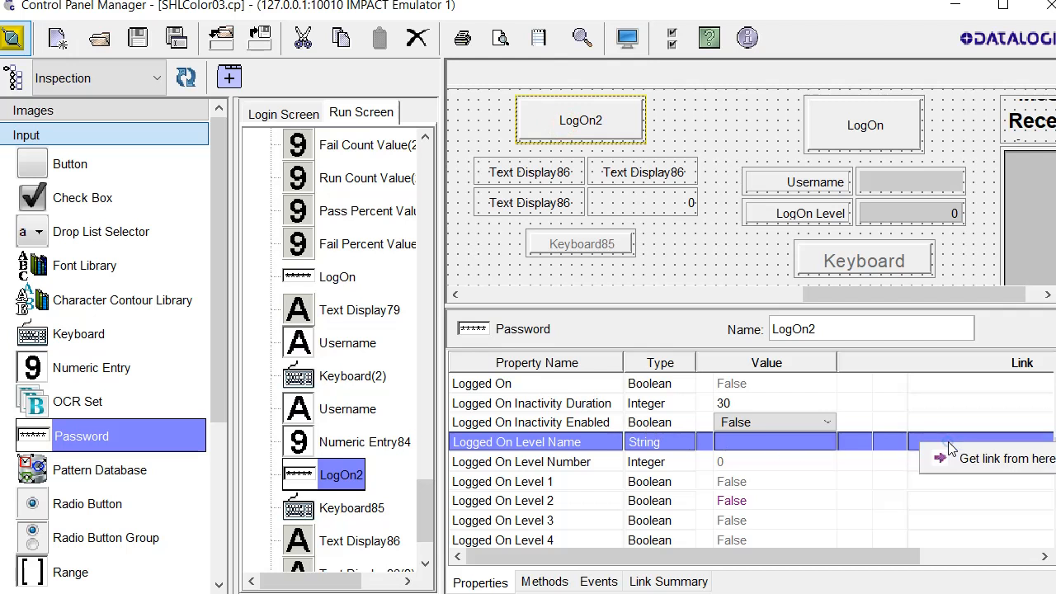
right_click(669, 446)
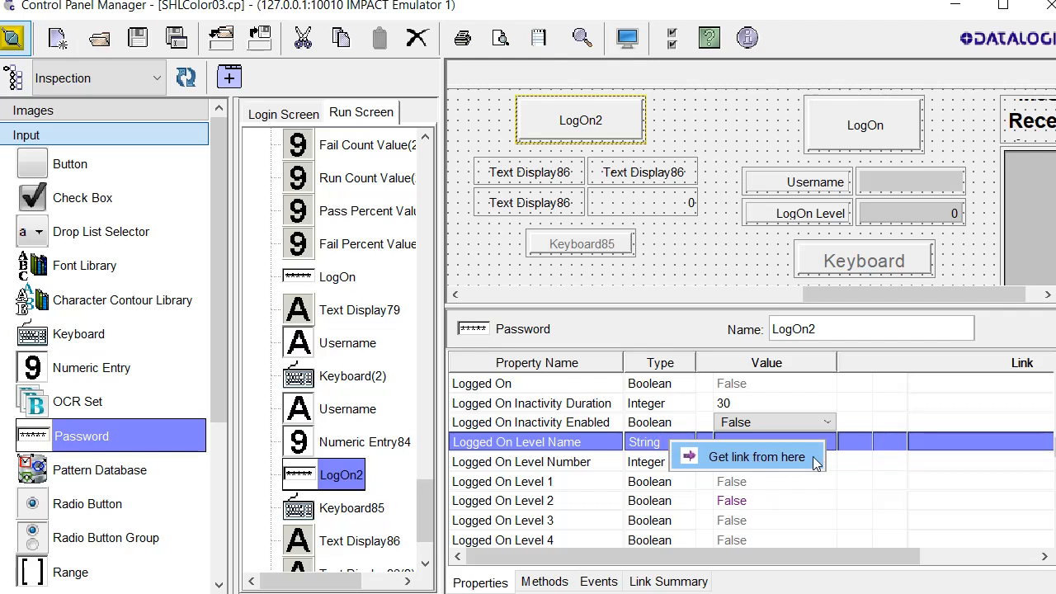
left_click(757, 457)
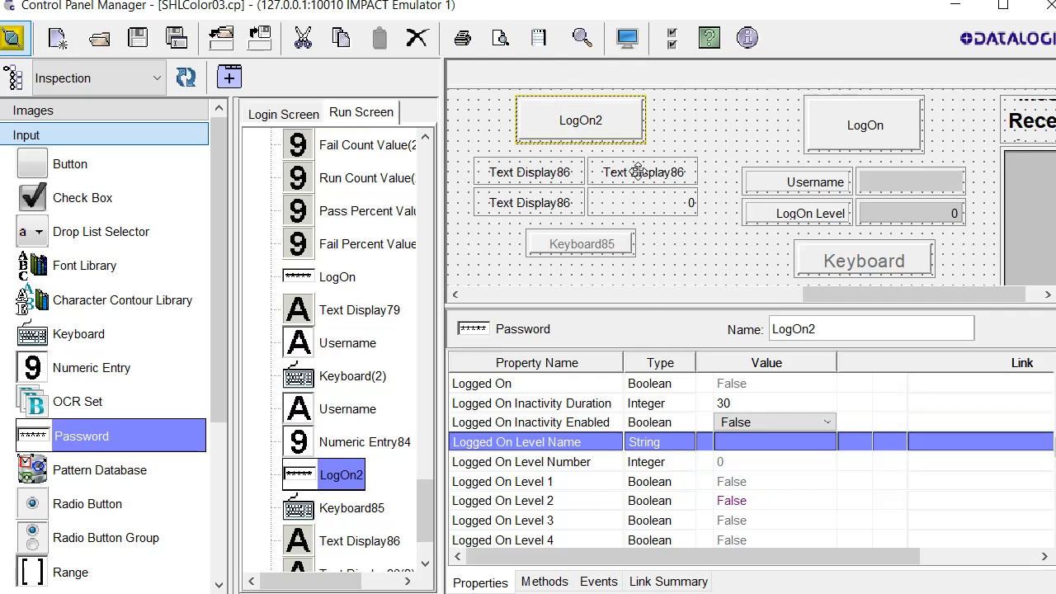
left_click(640, 171)
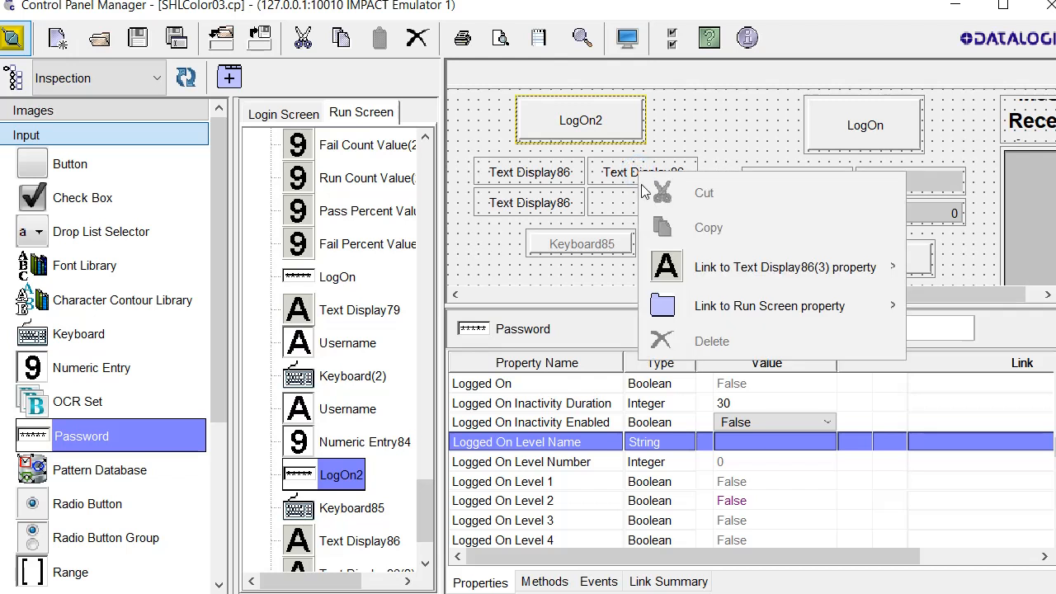
mouse_move(715, 306)
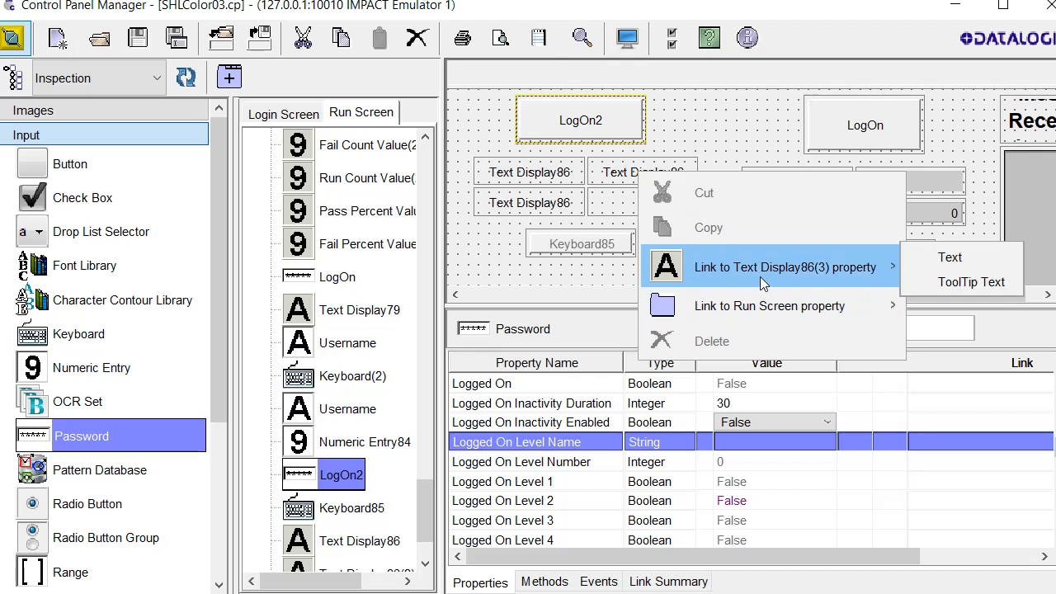
mouse_move(772, 277)
left_click(982, 262)
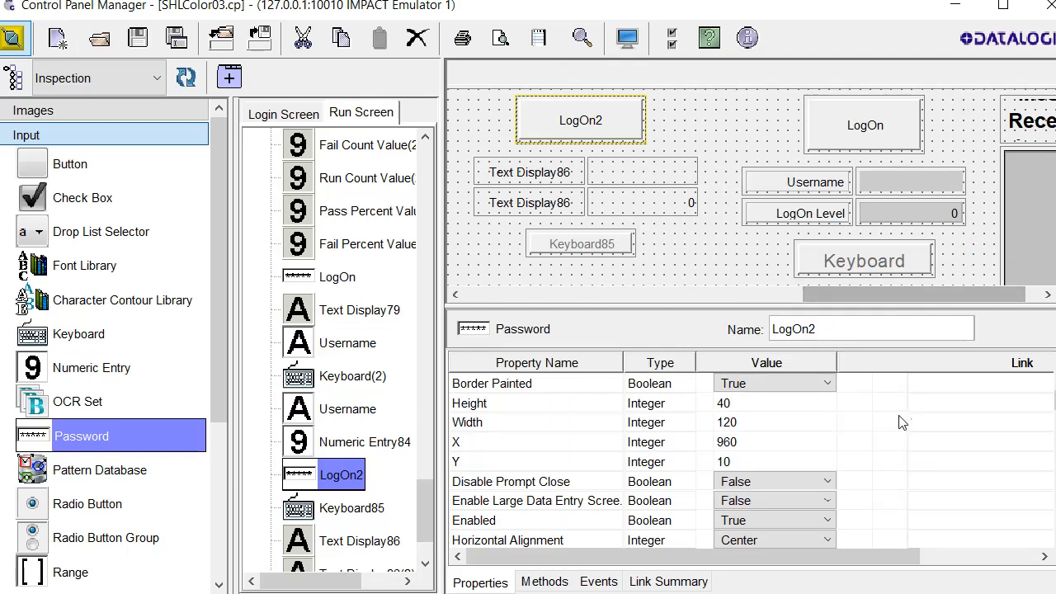
Link LogOn2's Logged On Level Number to Numeric Display89's Integer Value
scroll(900, 429, "down", 3)
scroll(898, 428, "down", 5)
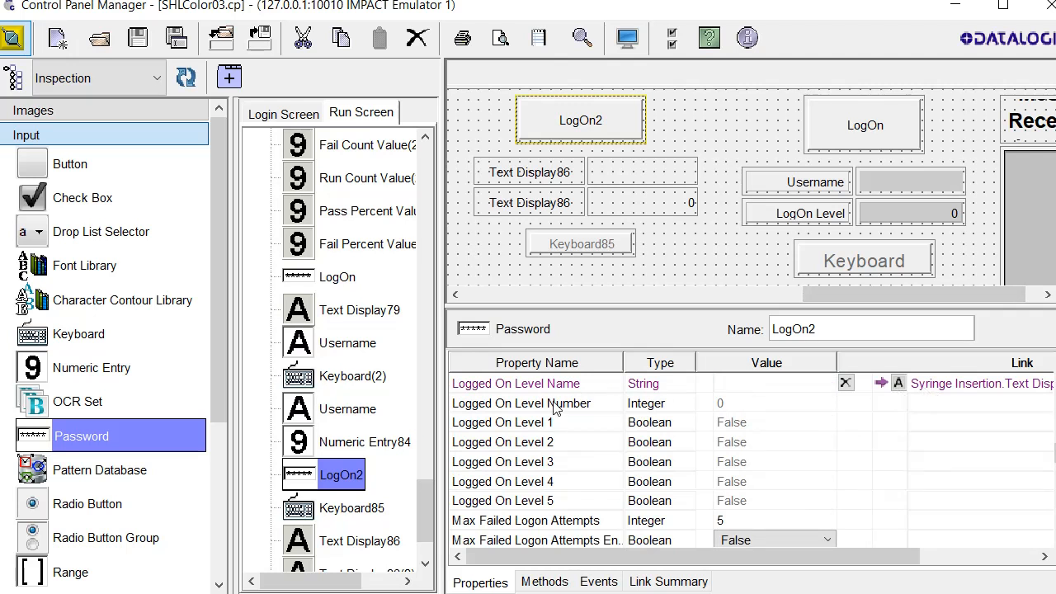
left_click(515, 404)
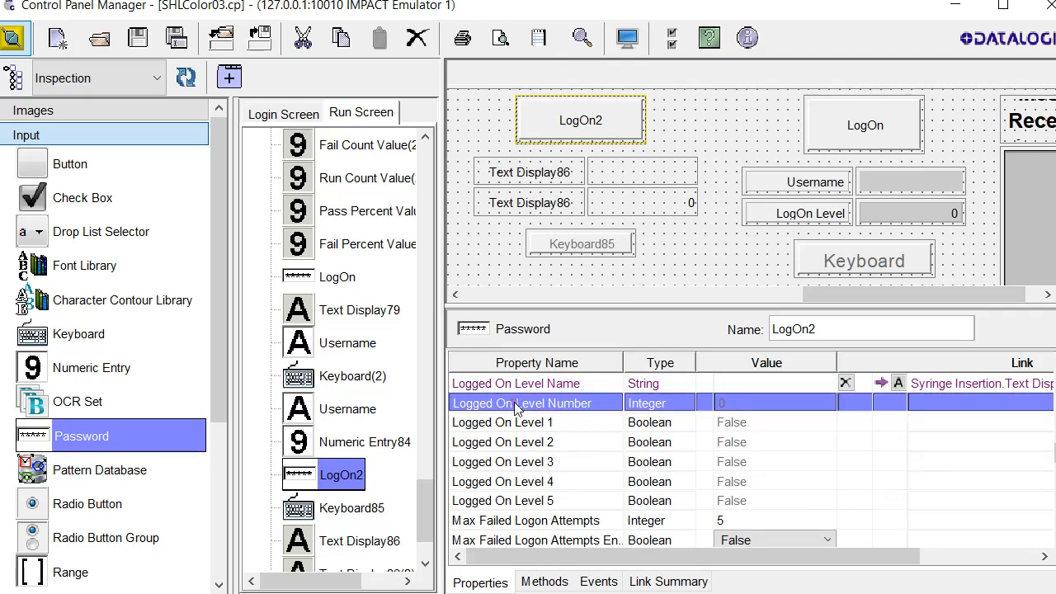
right_click(607, 406)
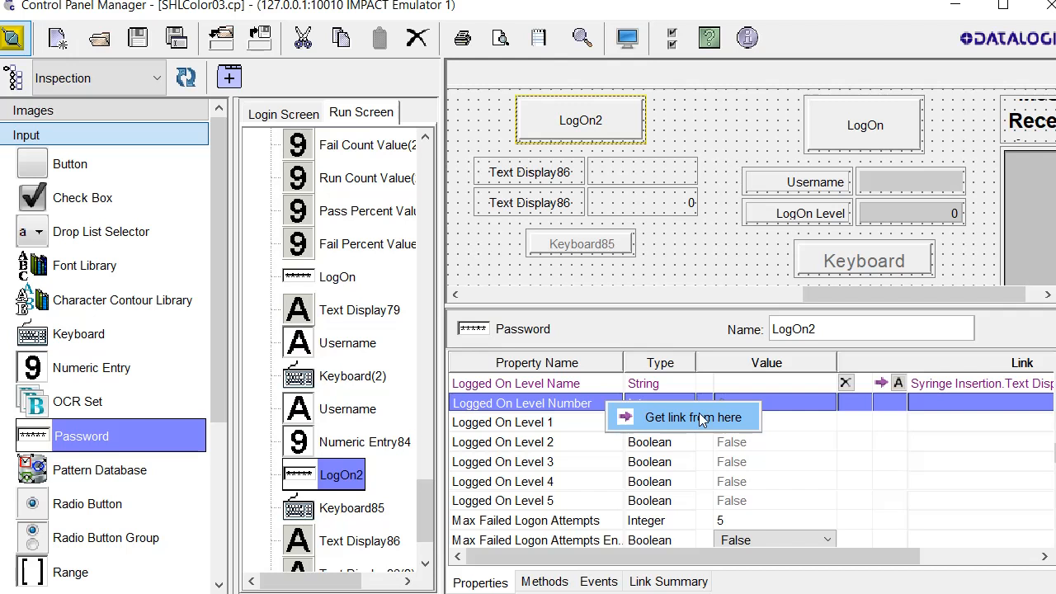
left_click(700, 418)
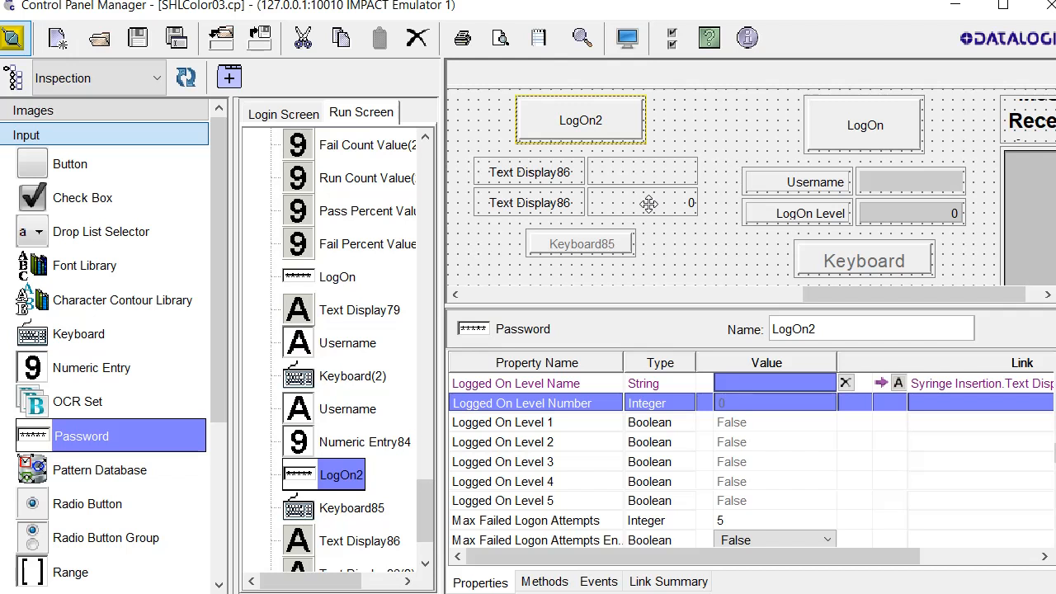
right_click(650, 203)
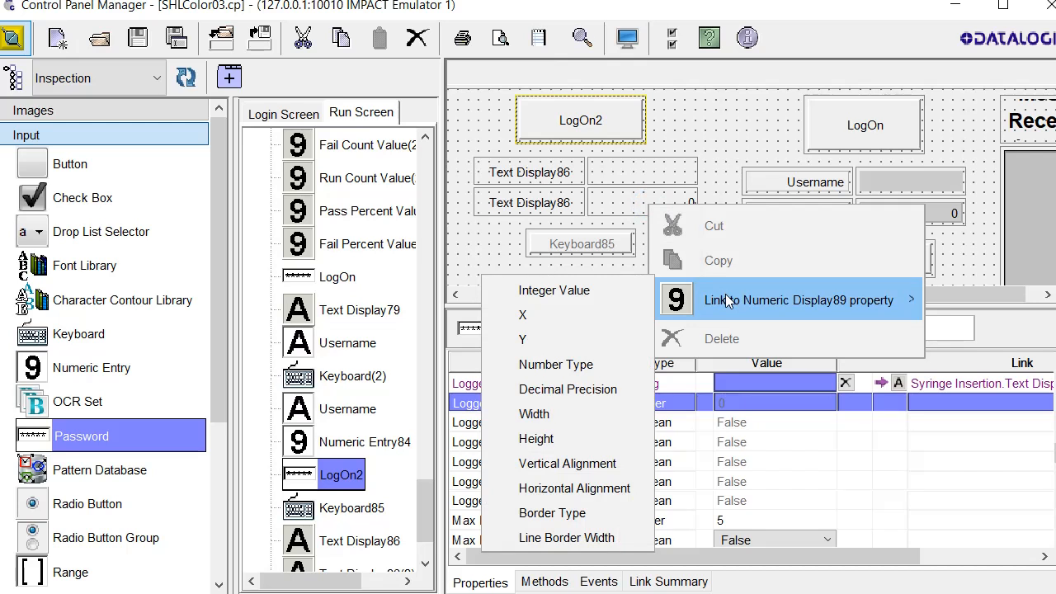
left_click(590, 293)
scroll(854, 443, "down", 2)
scroll(854, 443, "down", 3)
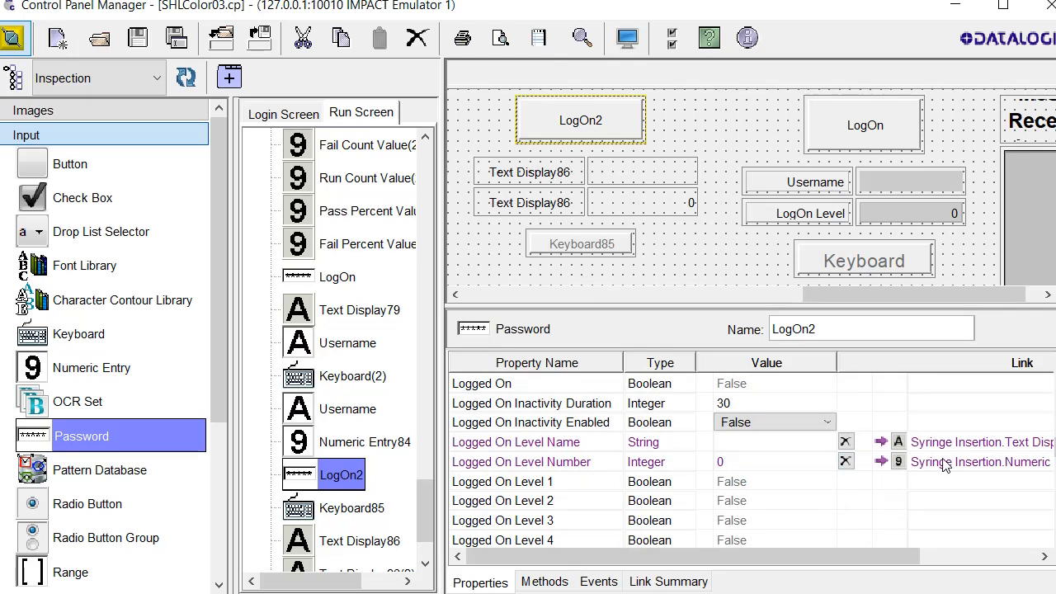
scroll(945, 465, "down", 1)
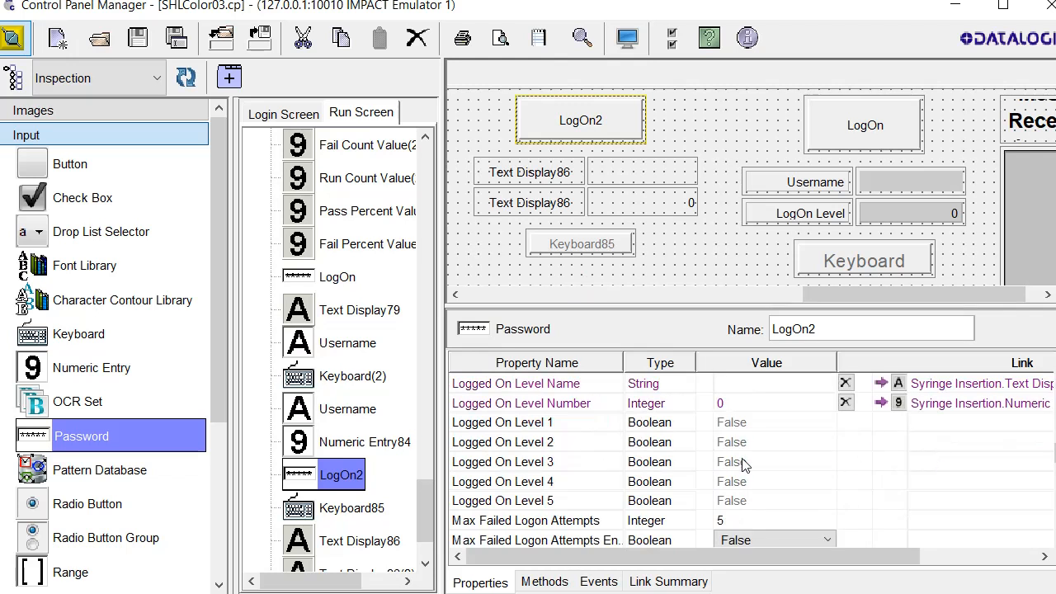
Link LogOn2's Logged On Level 2 to Keyboard85's Enabled property
left_click(550, 443)
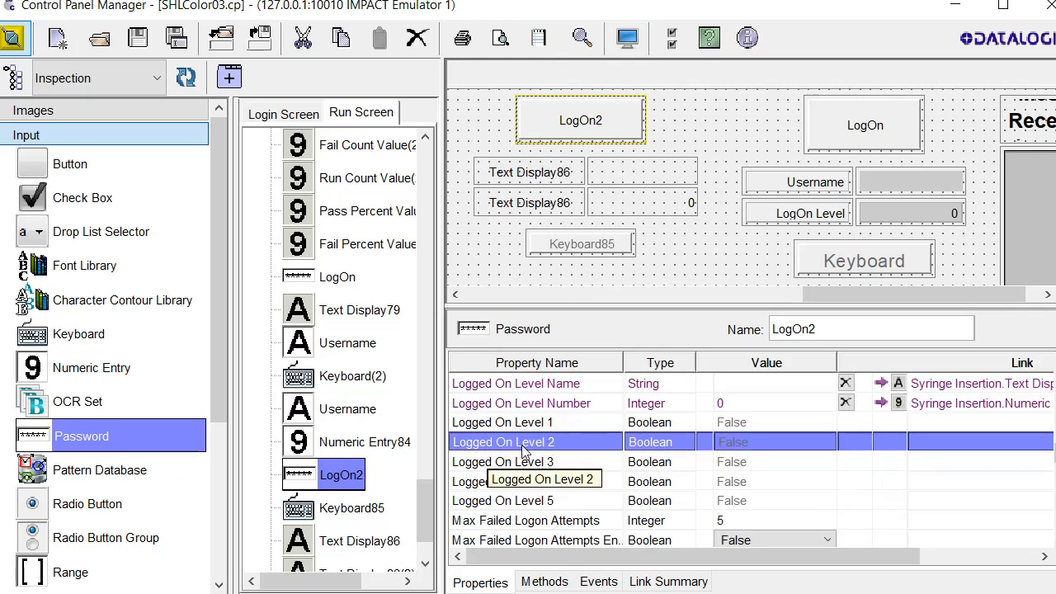
left_click(765, 479)
left_click(753, 462)
left_click(747, 442)
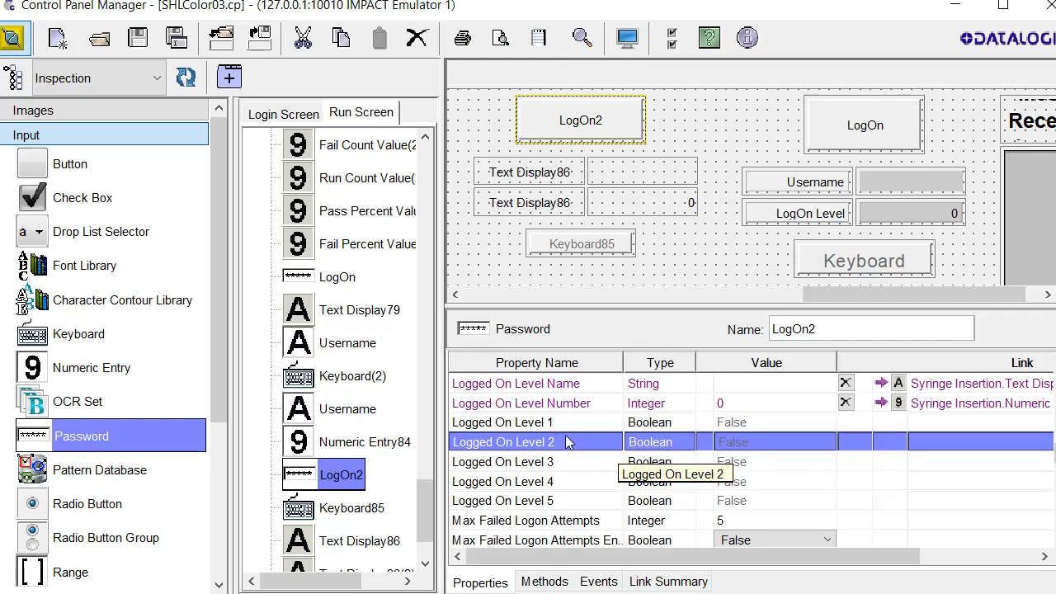
right_click(569, 440)
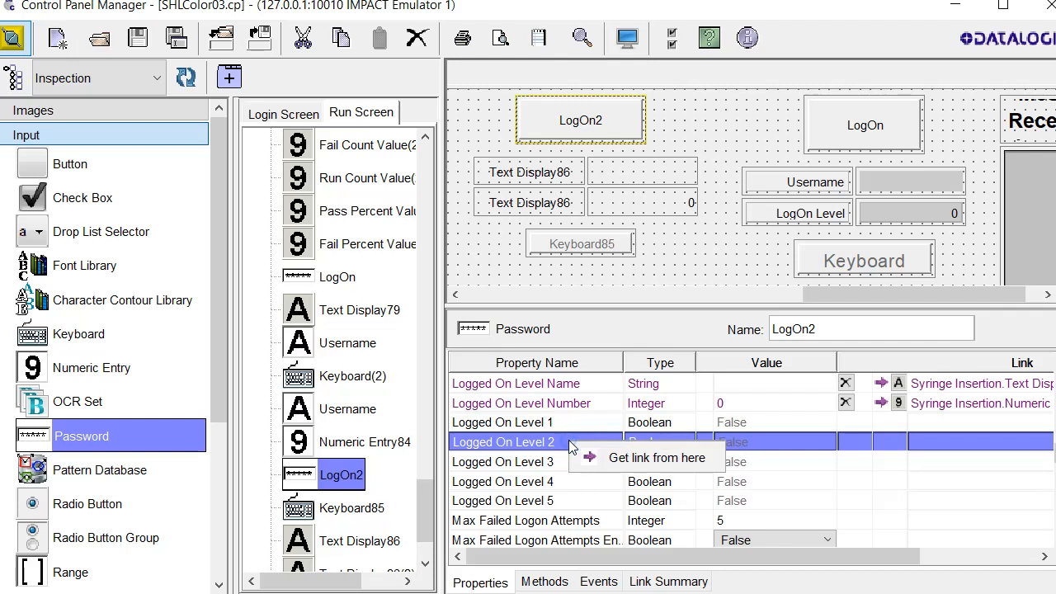
left_click(628, 459)
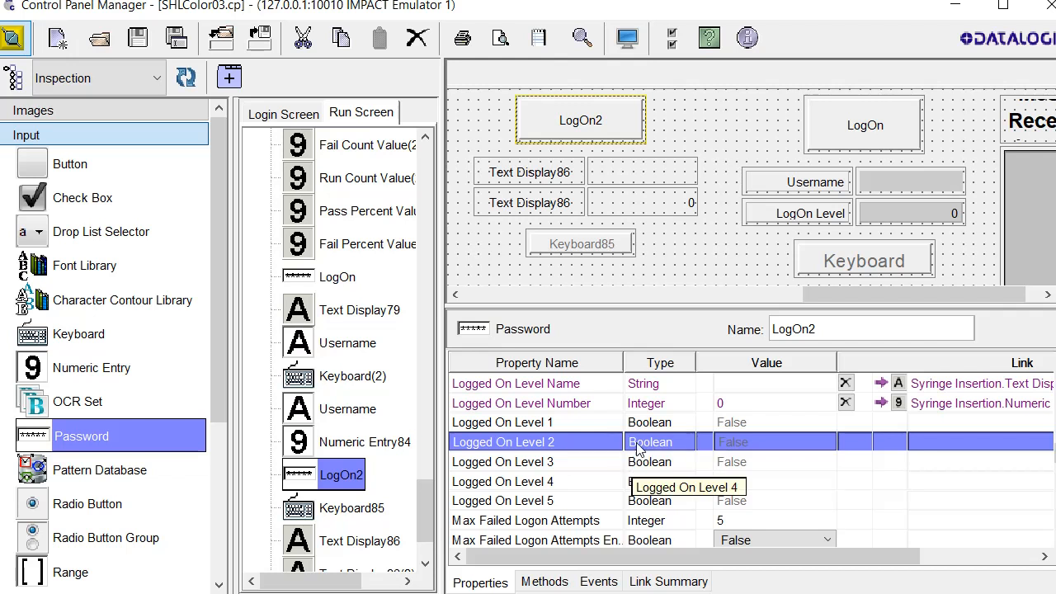
left_click(592, 245)
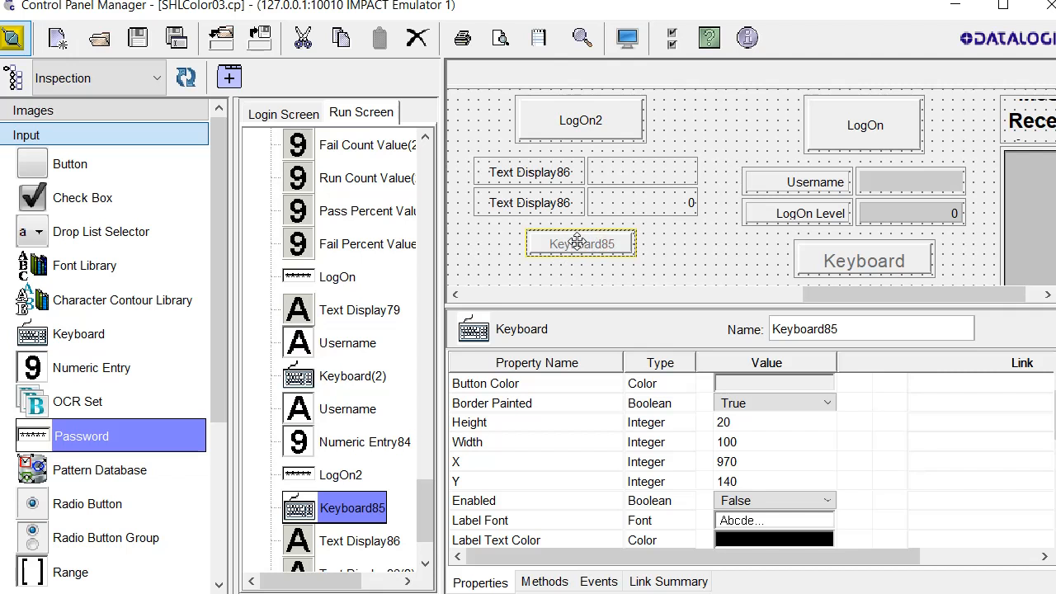
right_click(590, 246)
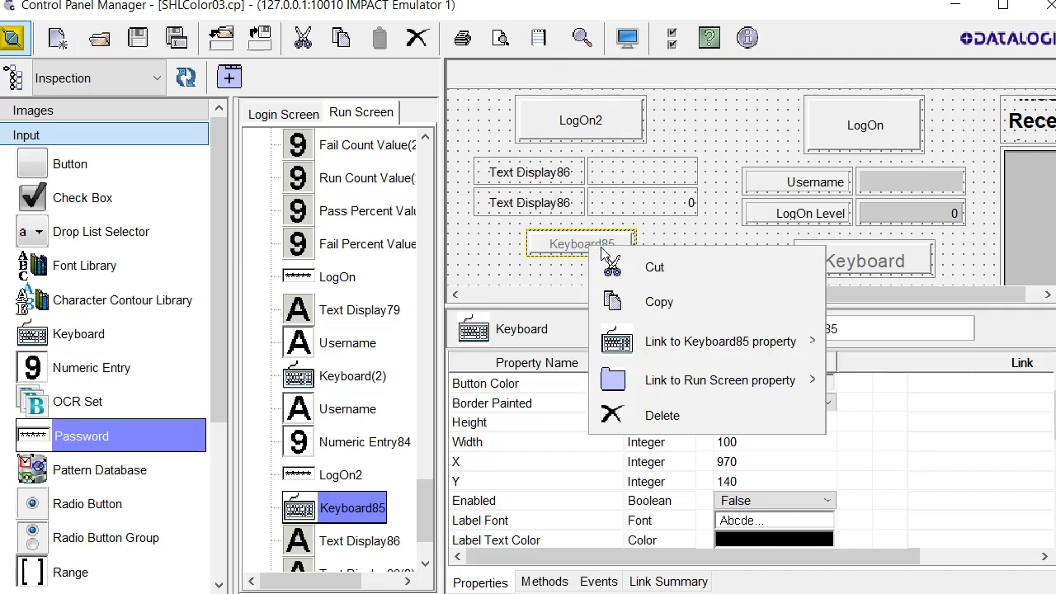
mouse_move(654, 347)
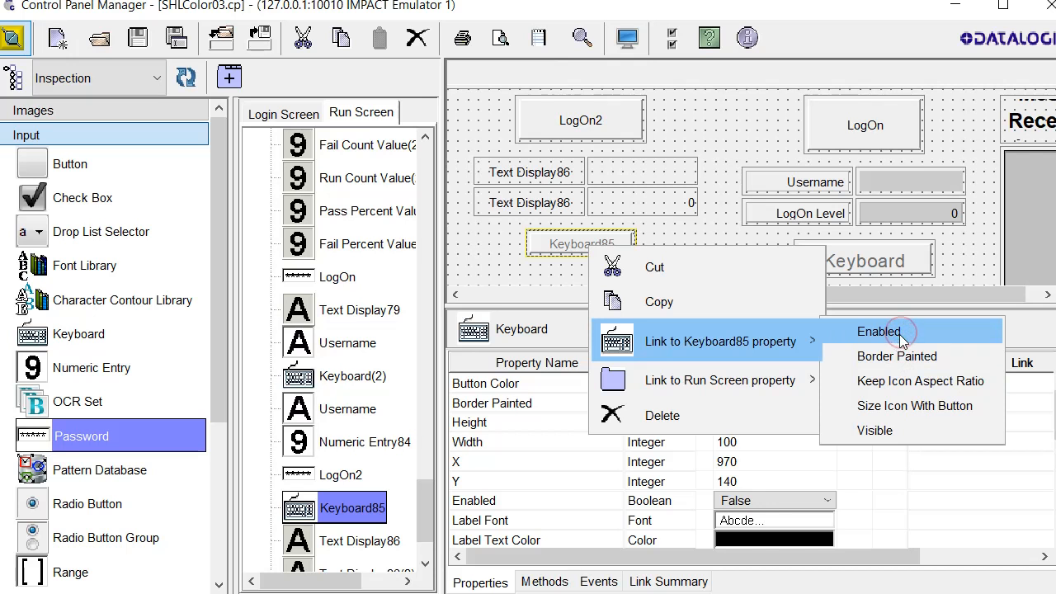
left_click(900, 334)
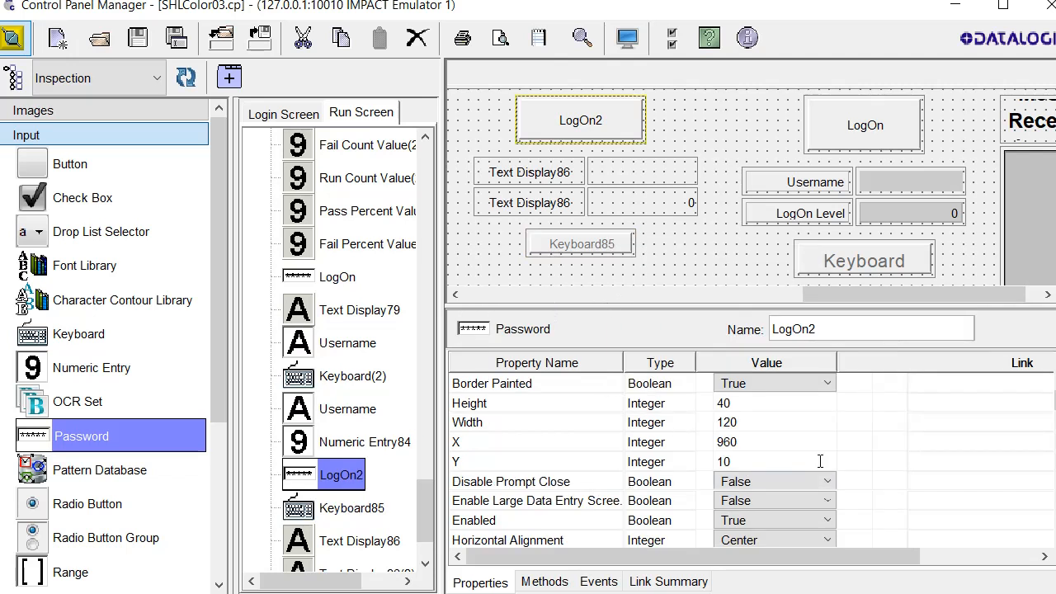
Select Keyboard85 and scroll its properties to see the Enabled link from LogOn2
scroll(821, 462, "down", 10)
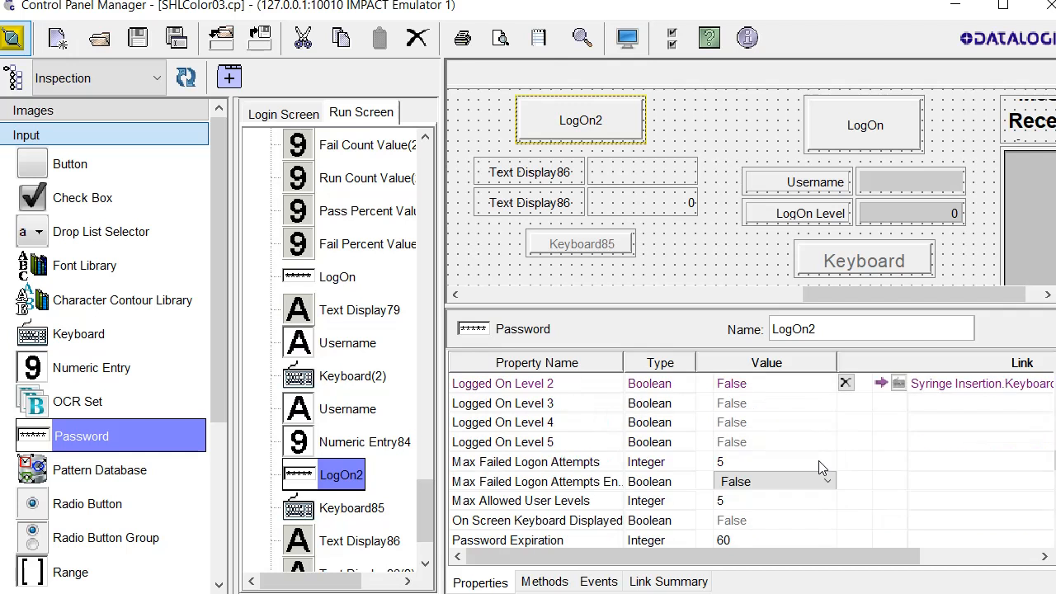
left_click_drag(870, 557, 914, 560)
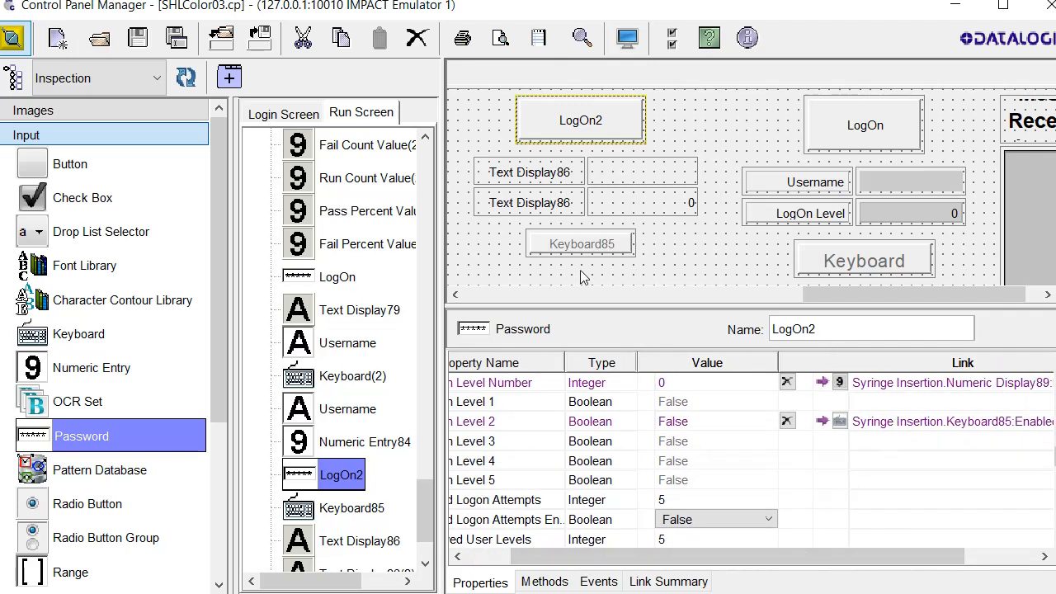
left_click(570, 241)
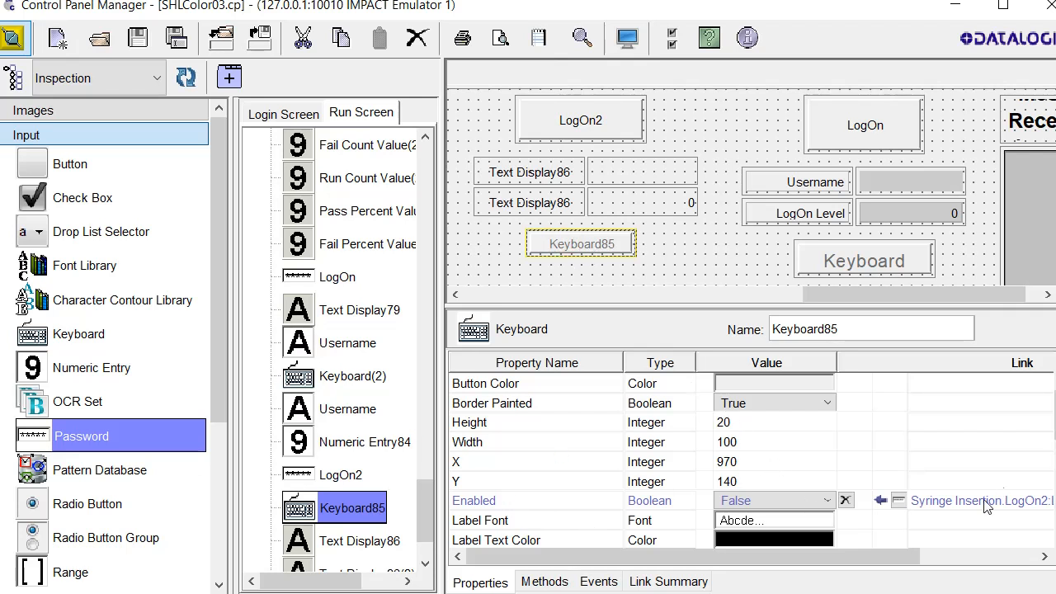
left_click_drag(827, 559, 917, 546)
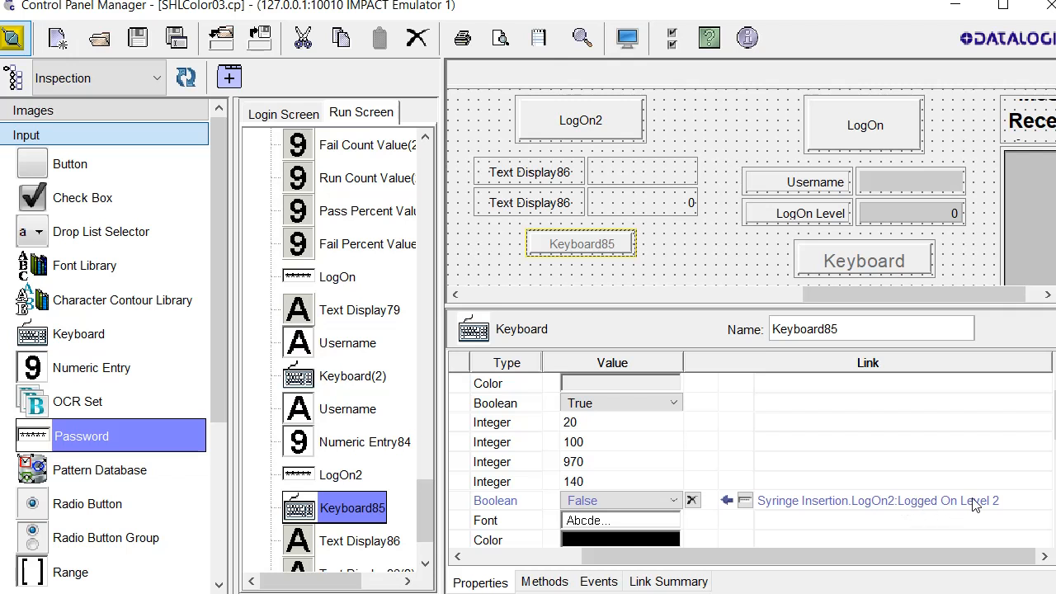
Check Numeric Display89's Integer Value link from LogOn2's Logged On Level Number
left_click(660, 201)
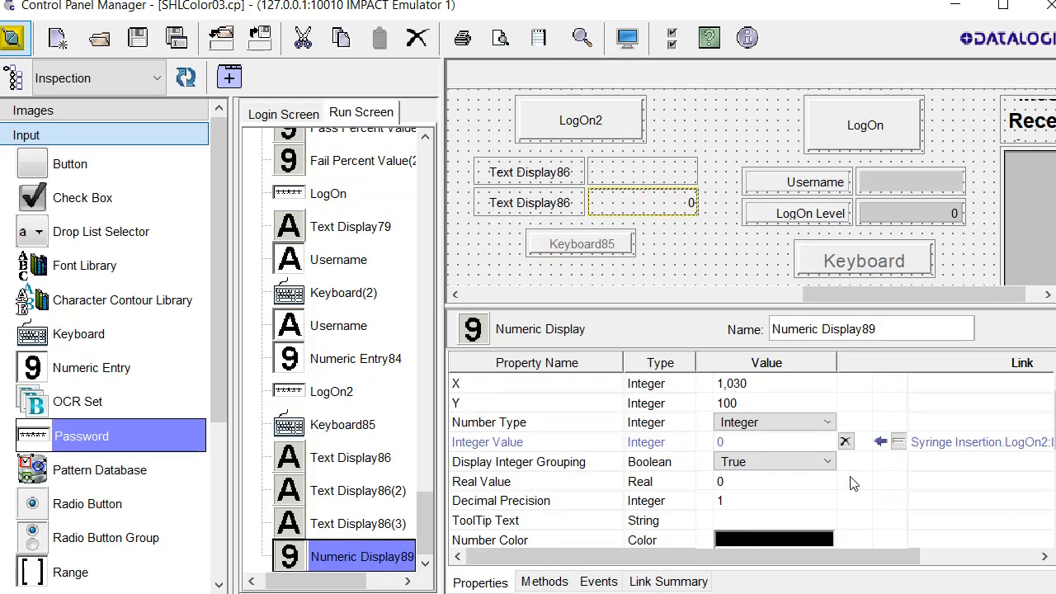
left_click_drag(889, 558, 813, 558)
left_click(500, 438)
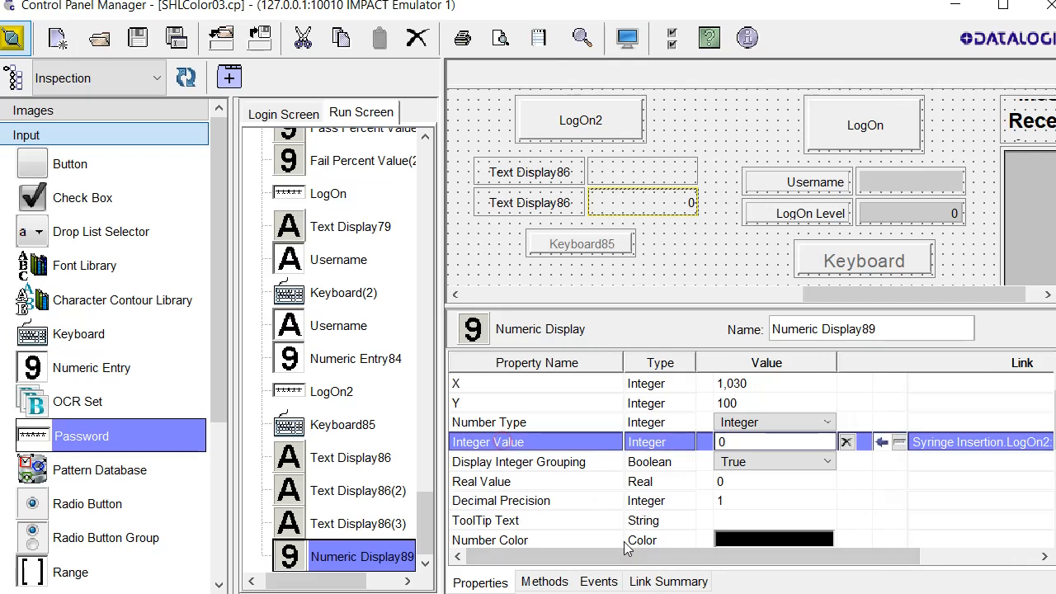
left_click_drag(621, 556, 867, 588)
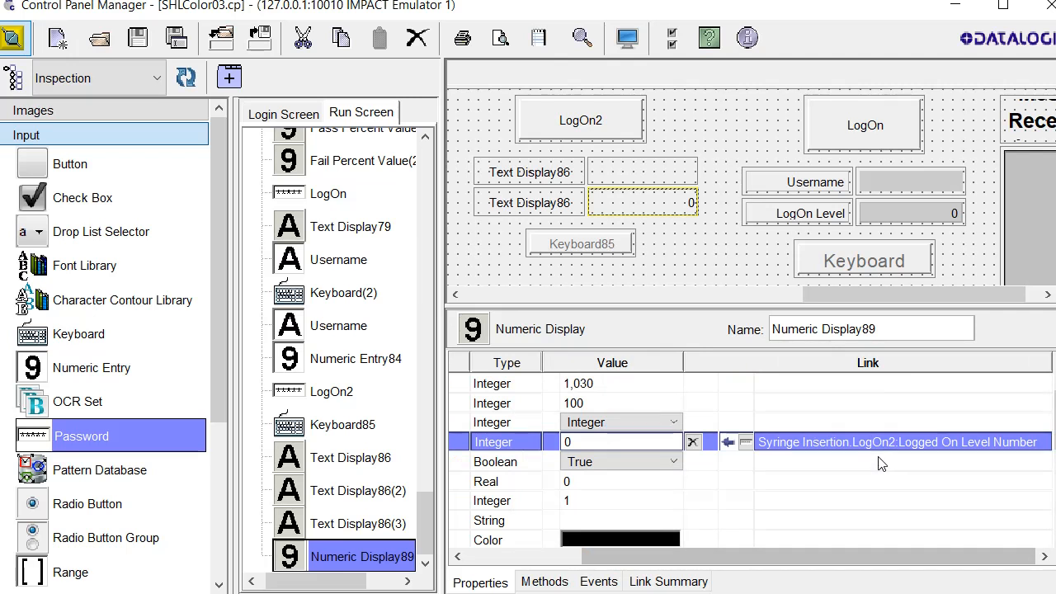
Check Text Display86(3)'s Text link from LogOn2's Logged On Level Name
left_click(664, 173)
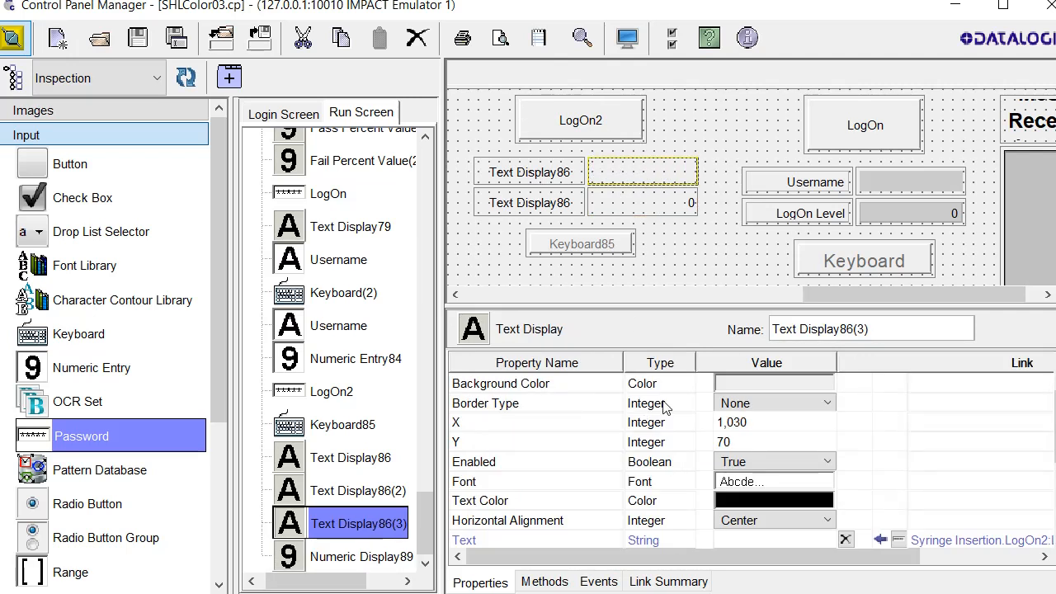
left_click_drag(625, 566, 816, 570)
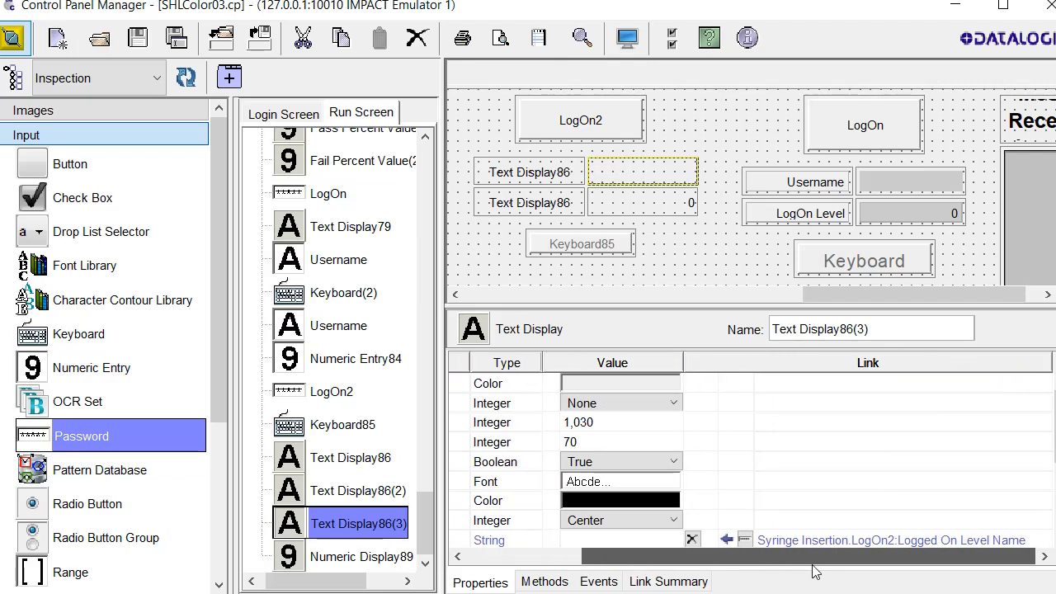
scroll(814, 528, "down", 1)
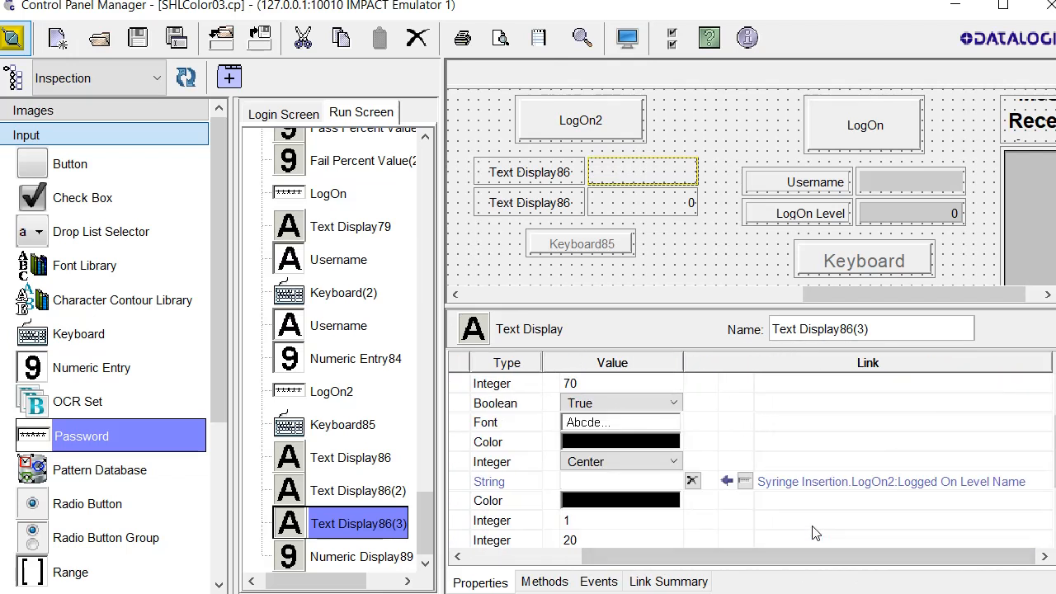
left_click(467, 483)
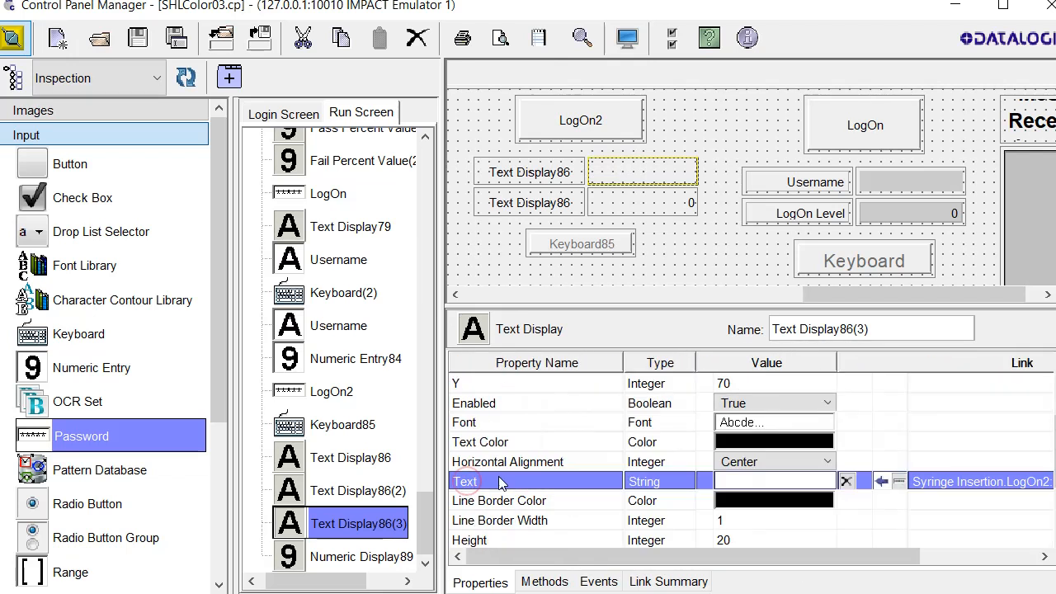
left_click_drag(689, 552, 809, 553)
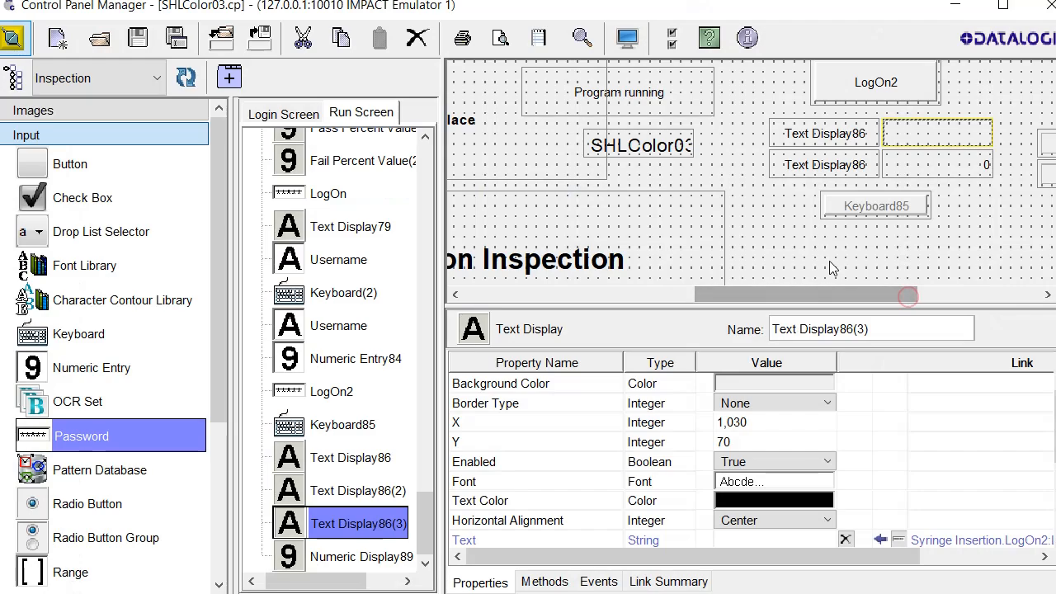
Run the screen, log LogOn2 on as the operator user, and test Keyboard85
left_click(627, 43)
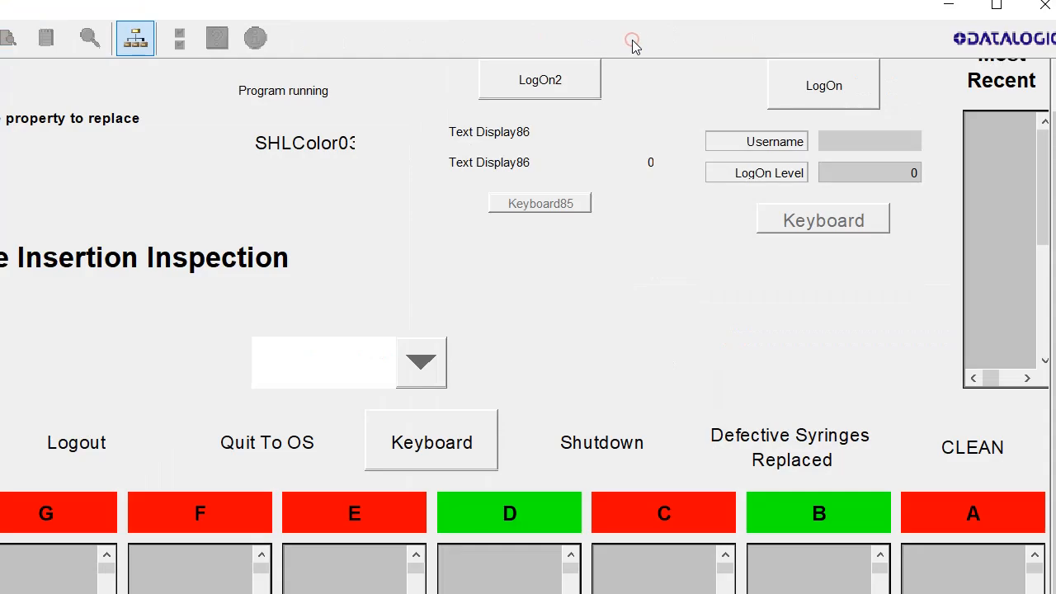
left_click(561, 90)
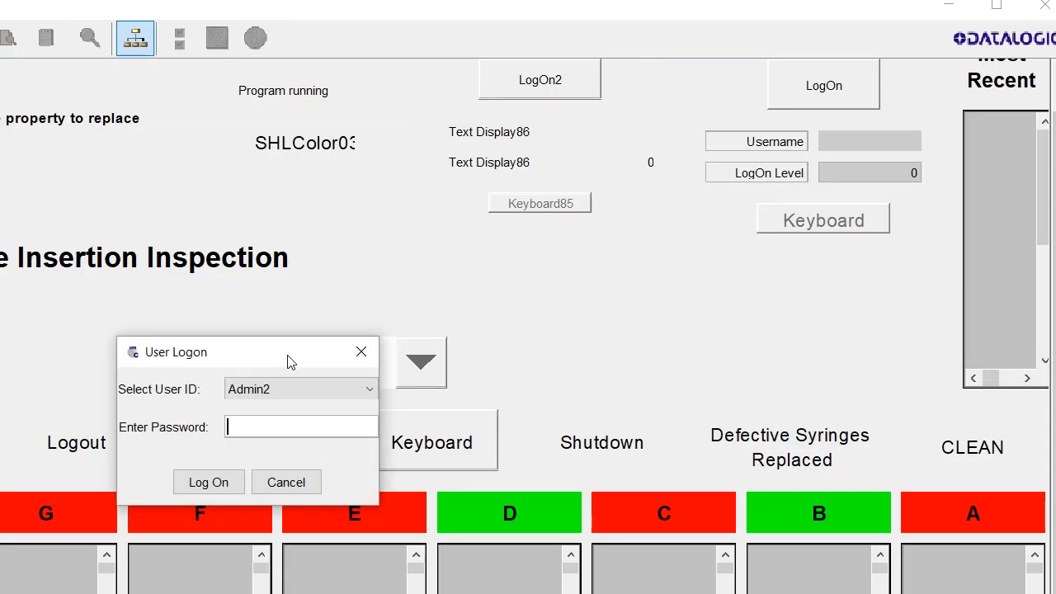
left_click(292, 389)
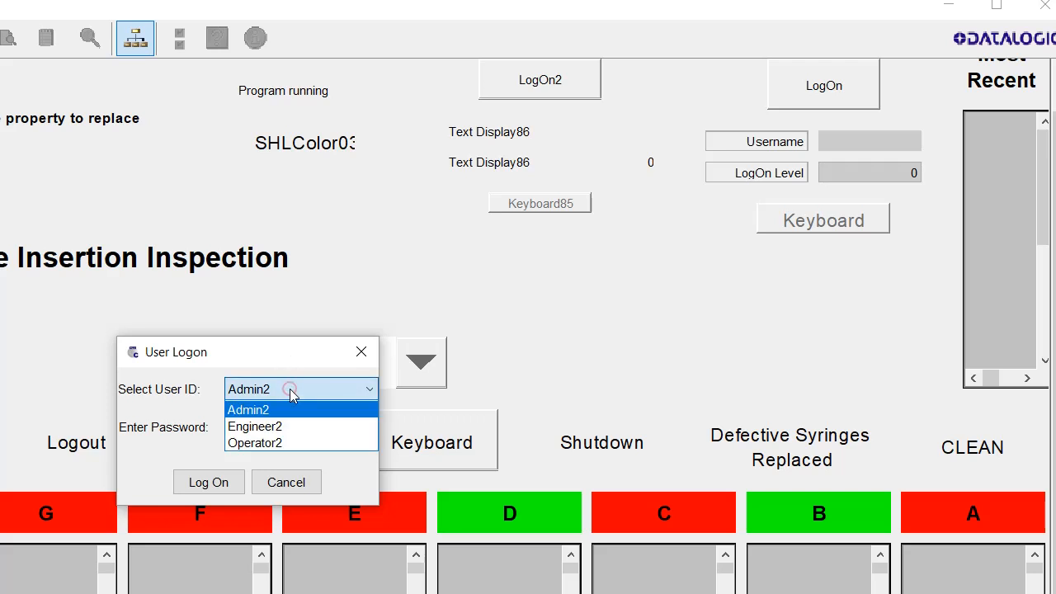
left_click(285, 444)
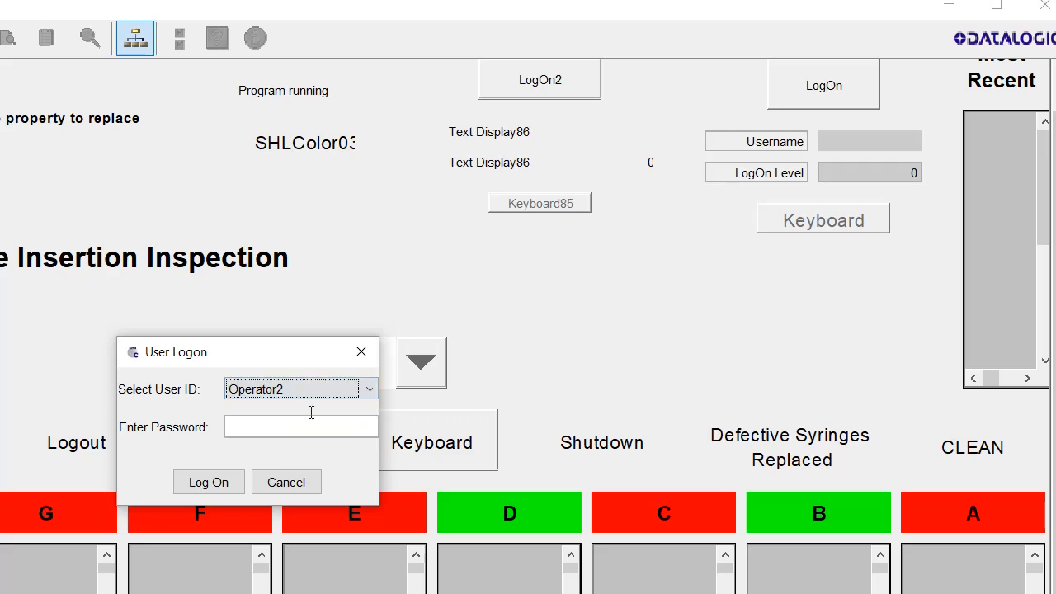
left_click(253, 430)
type("••••••")
left_click(208, 483)
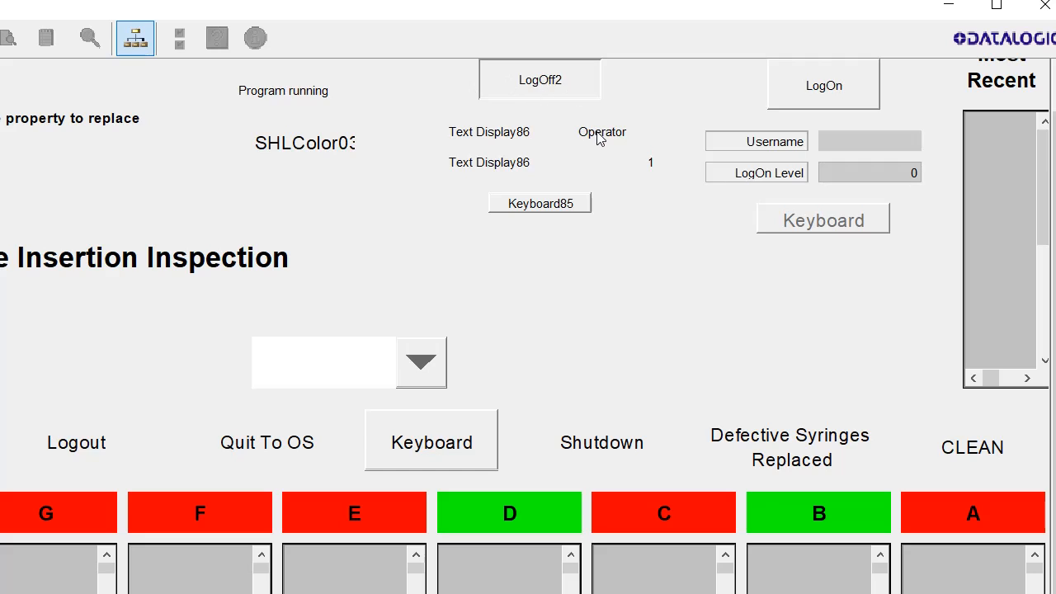
left_click(544, 207)
left_click(539, 83)
Log on as the engineer user; level 2 shows and Keyboard85 becomes usable
left_click(535, 203)
left_click(535, 203)
left_click(536, 203)
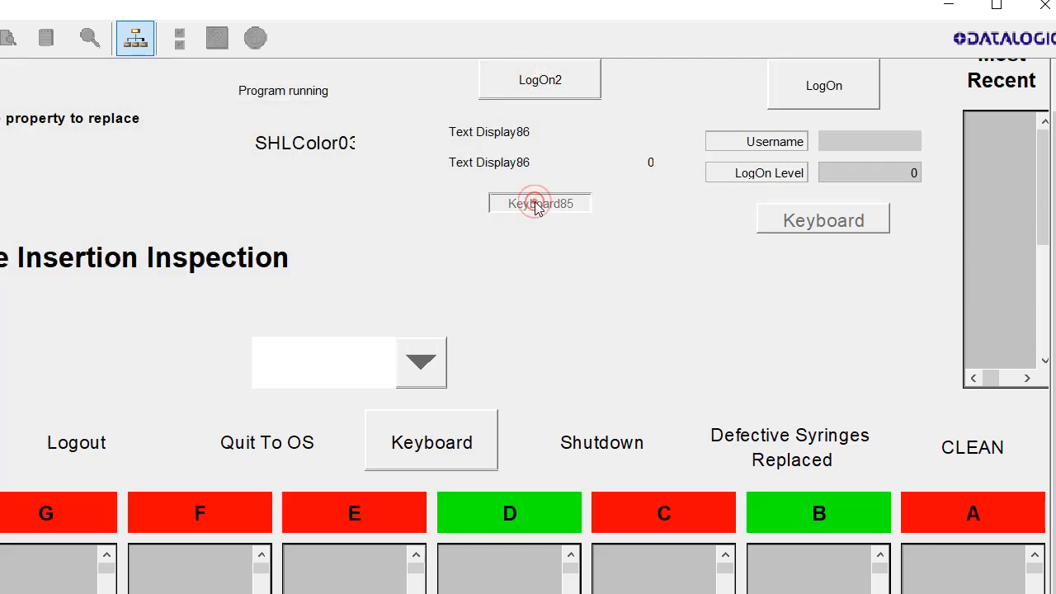
left_click(548, 80)
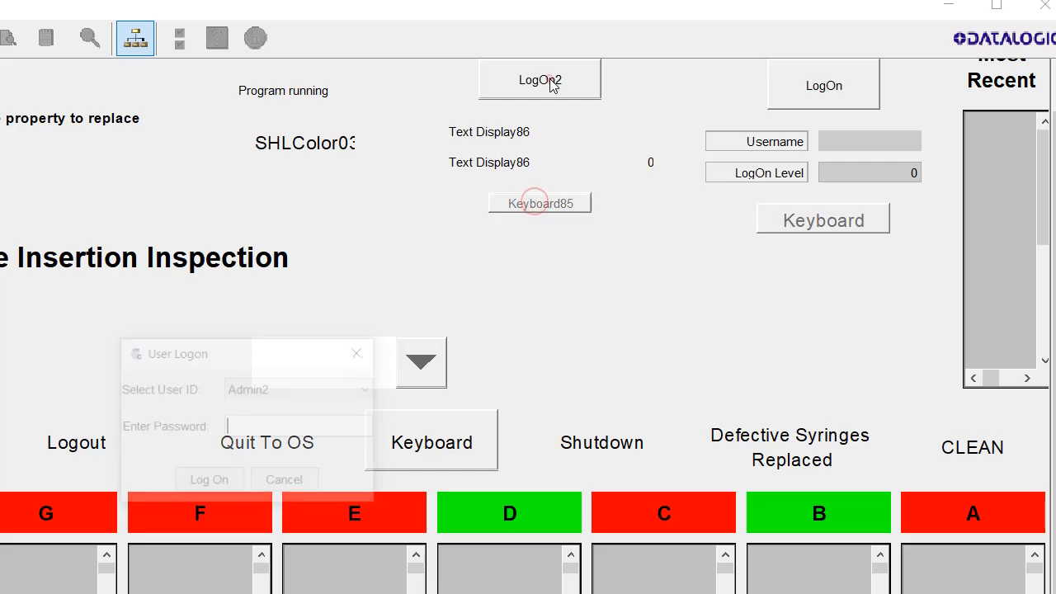
left_click(322, 387)
left_click(300, 427)
left_click(298, 429)
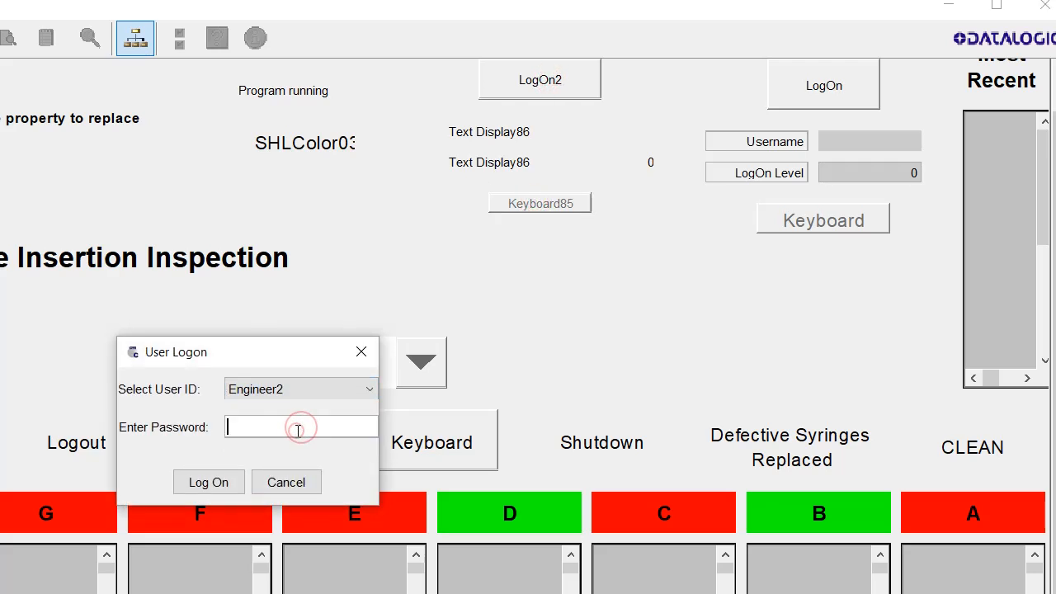
type("*****")
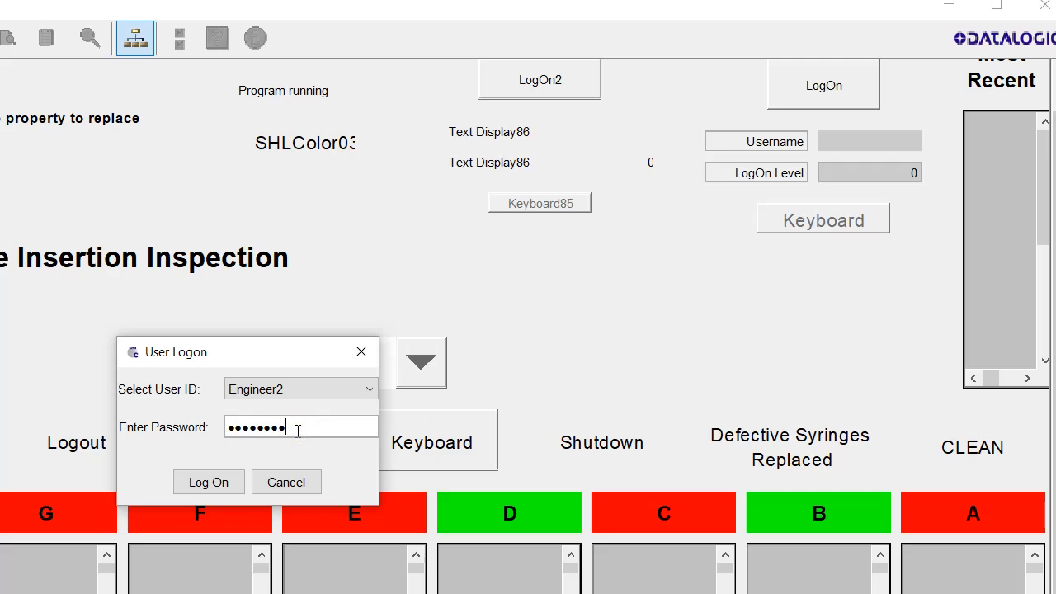
type("***")
key("Return")
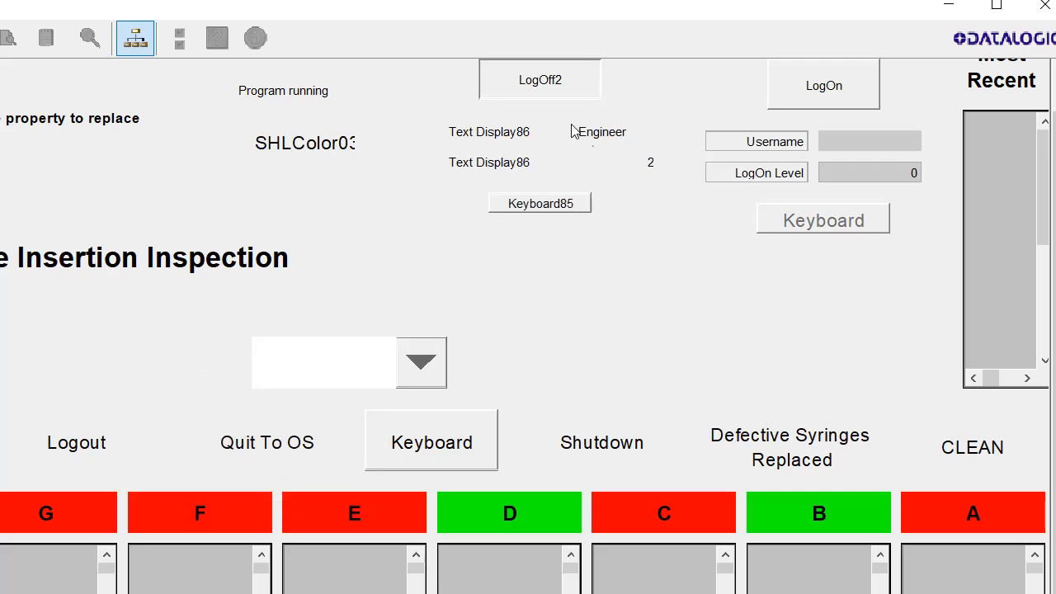
left_click(655, 162)
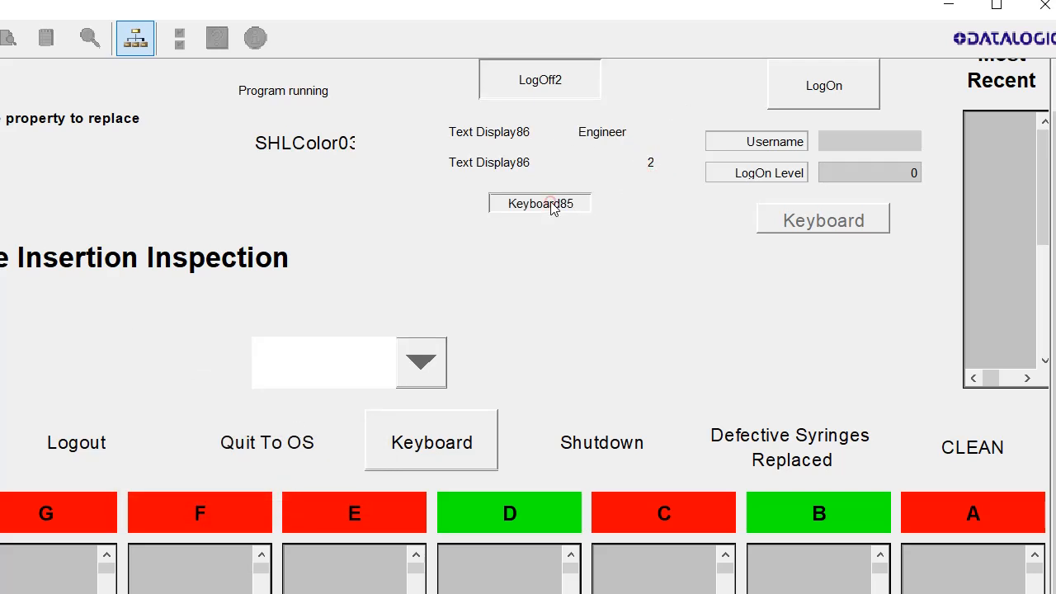
left_click(552, 204)
left_click(568, 110)
Log off, log on as the admin user; level 3 shows and Keyboard85 stays disabled
left_click(532, 73)
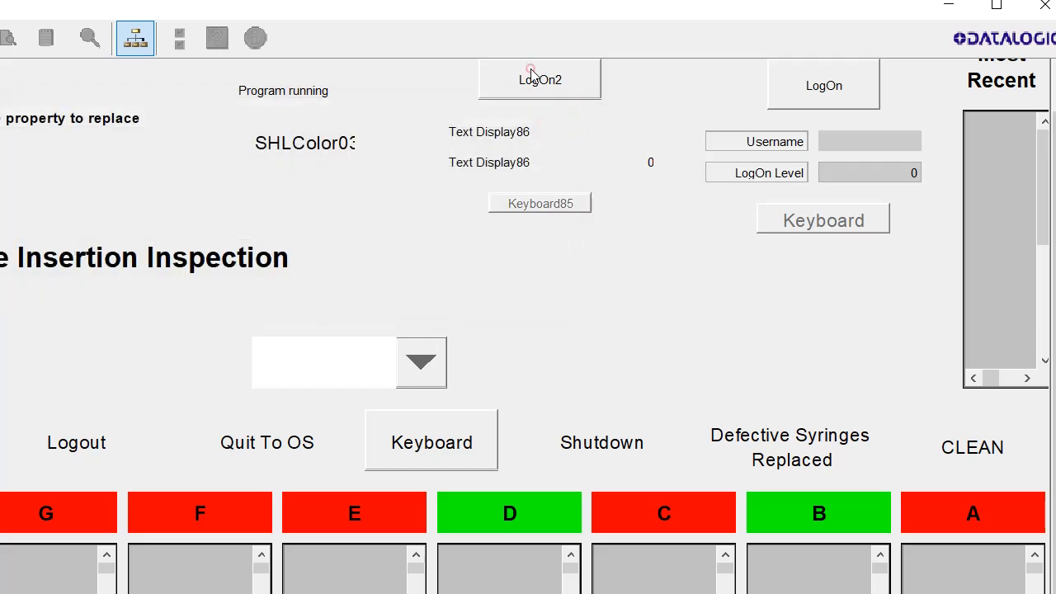
left_click(511, 97)
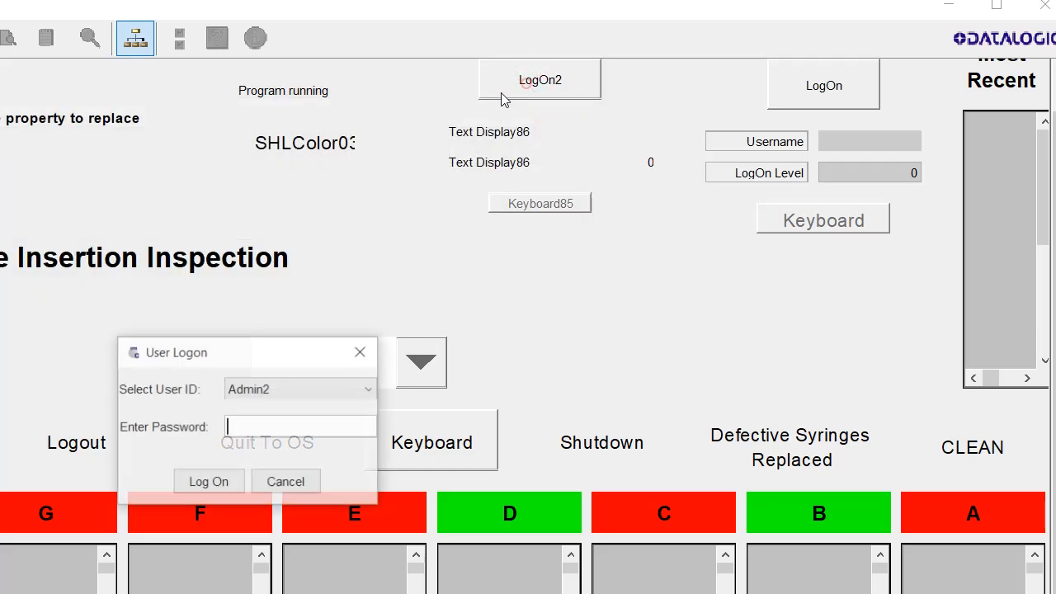
left_click(258, 429)
type("*****")
key("Return")
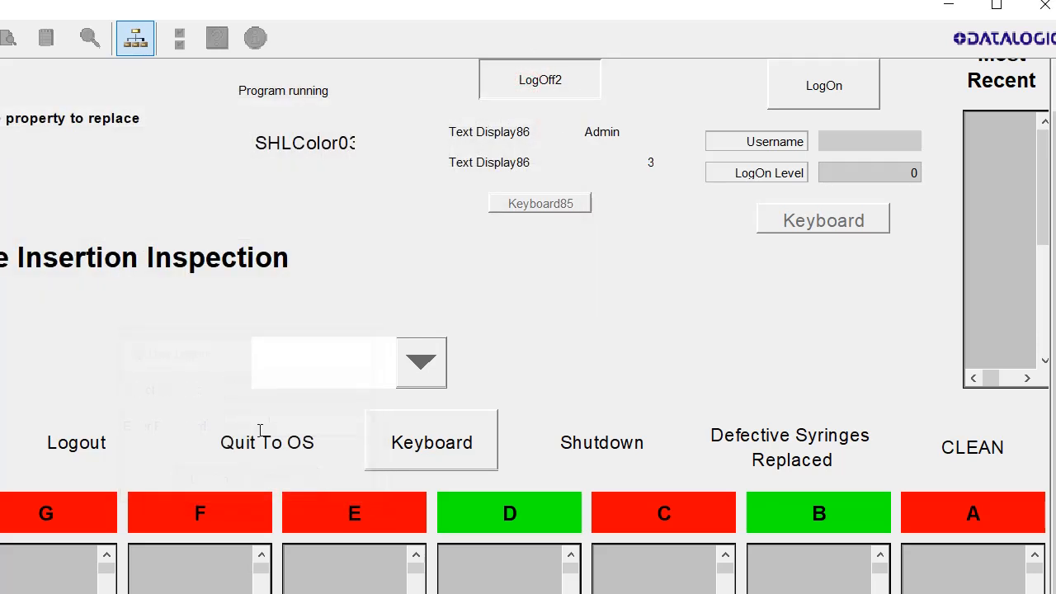
left_click(545, 204)
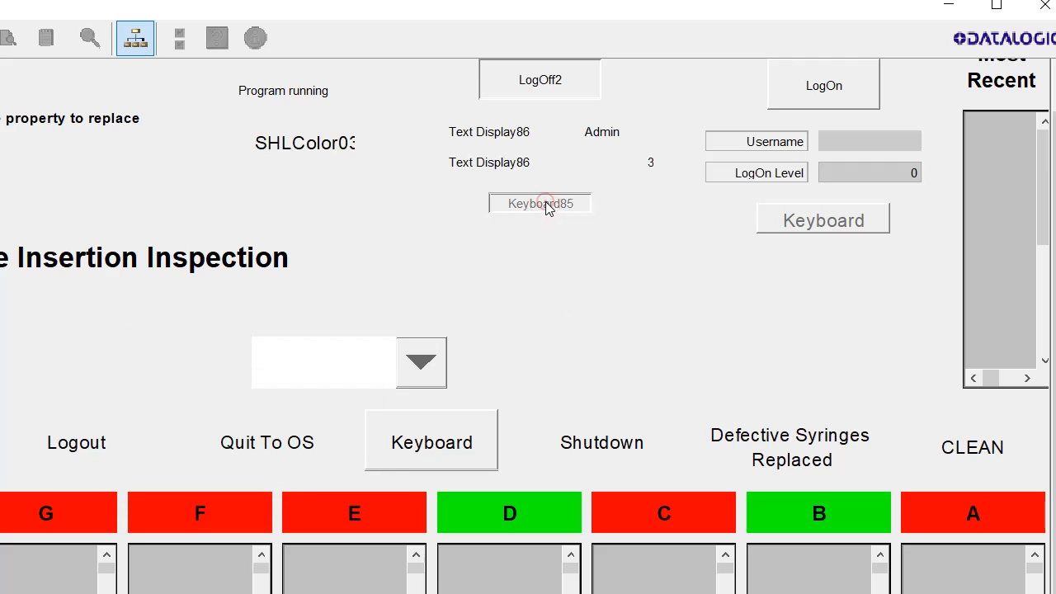
left_click(649, 162)
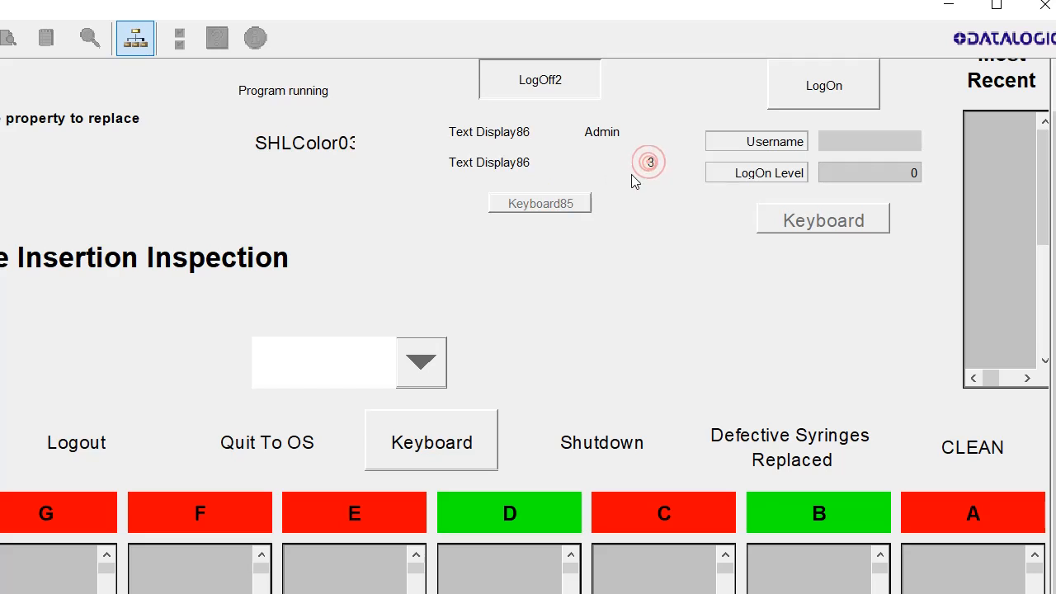
left_click(562, 204)
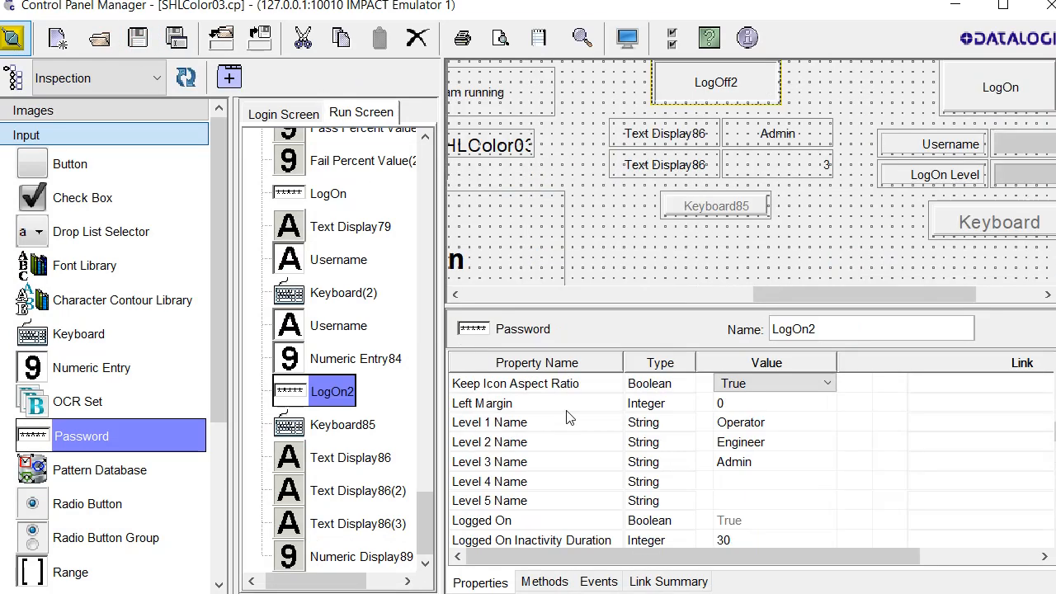
Step through LogOn2's Level 1 to Level 5 Name properties
left_click(529, 407)
left_click(525, 418)
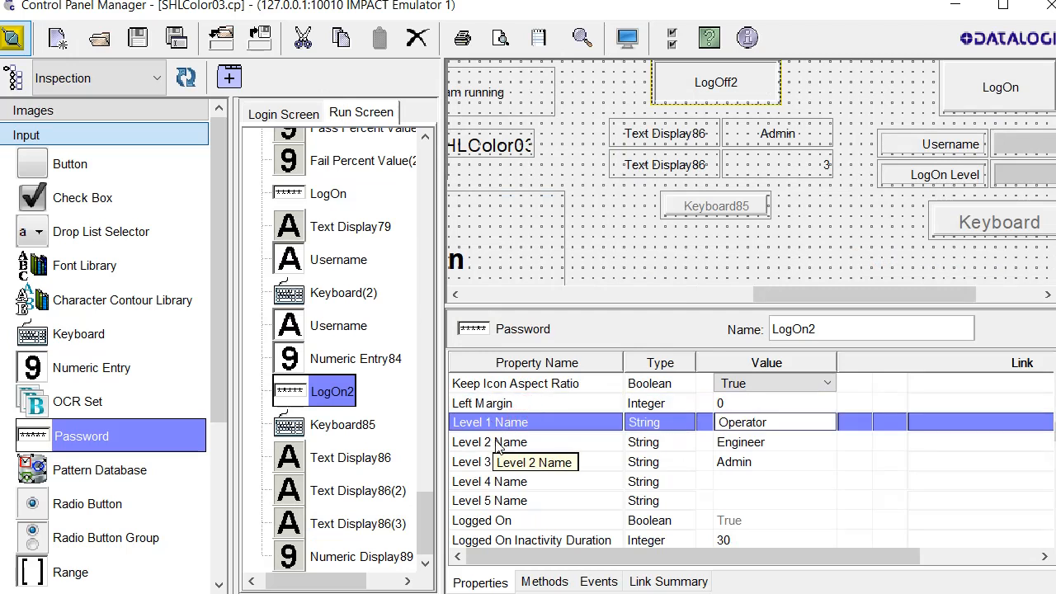
left_click(495, 503)
left_click(513, 422)
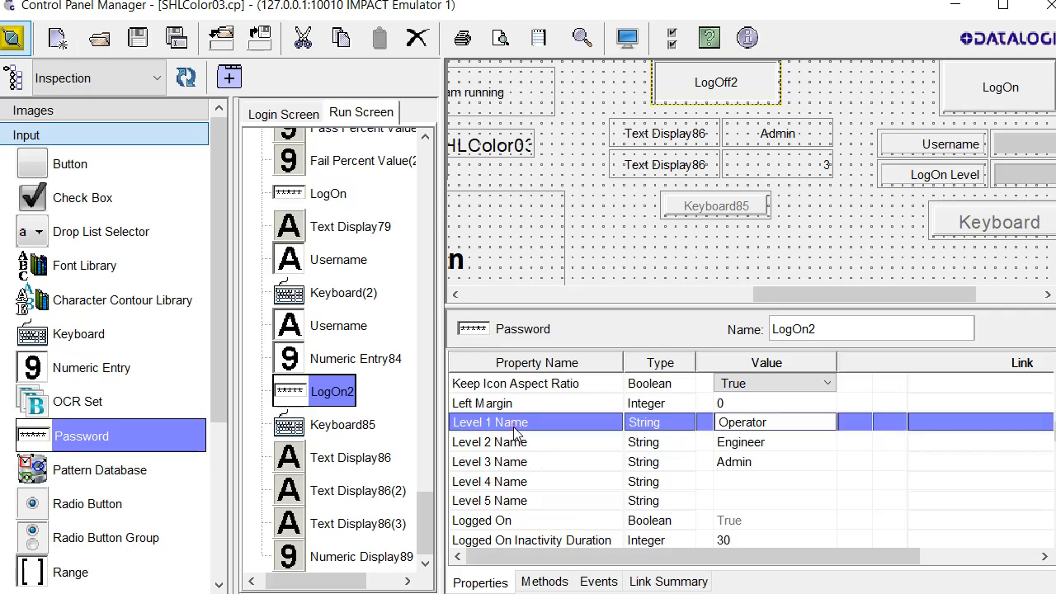
left_click(522, 443)
left_click(520, 462)
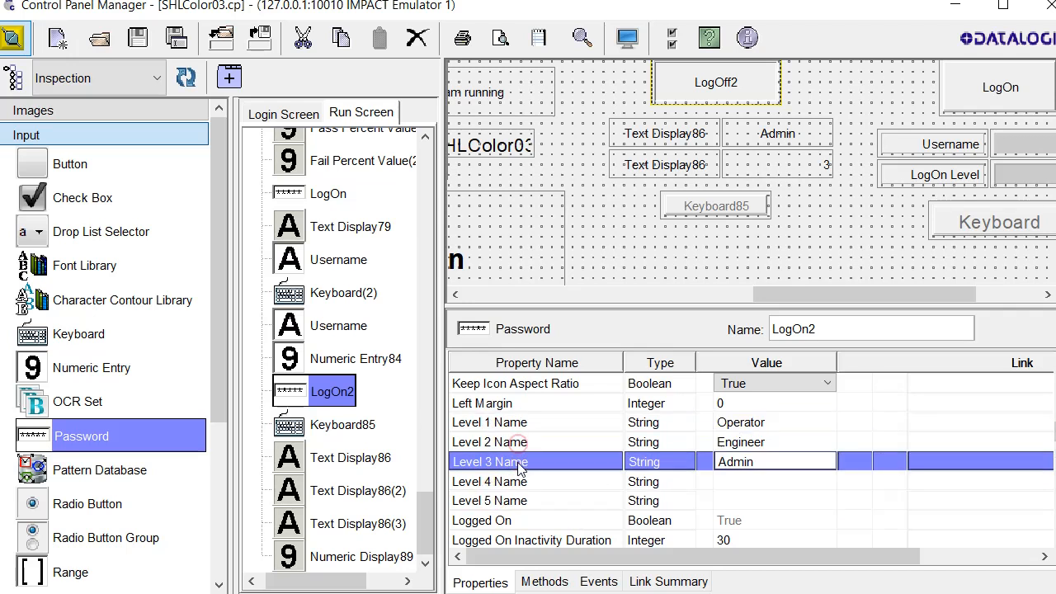
left_click(519, 482)
left_click(518, 501)
left_click(509, 423)
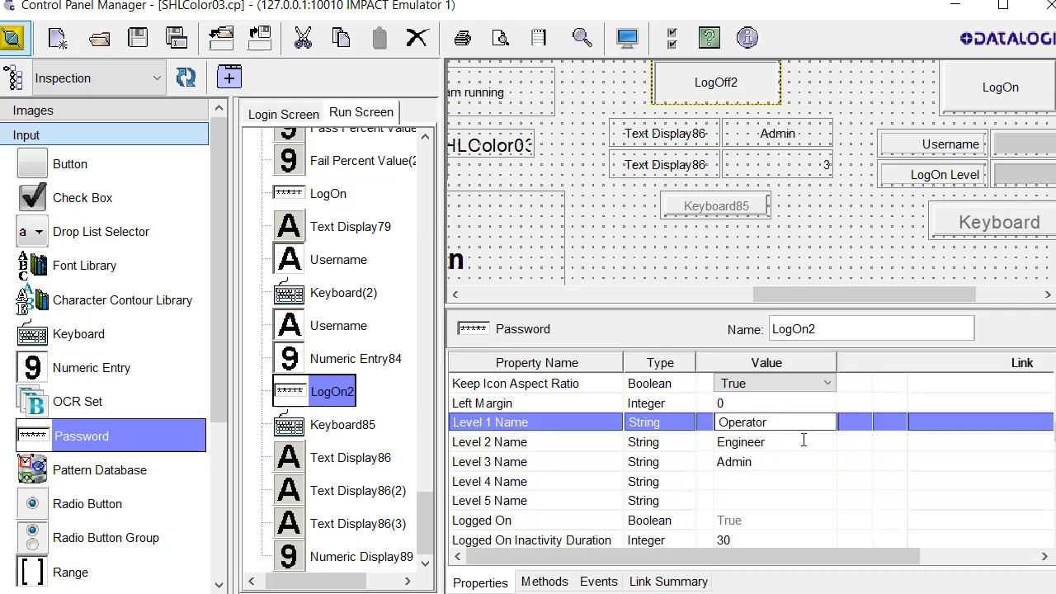
Confirm the level names read Operator, Engineer and Admin for levels 1–3
double_click(762, 467)
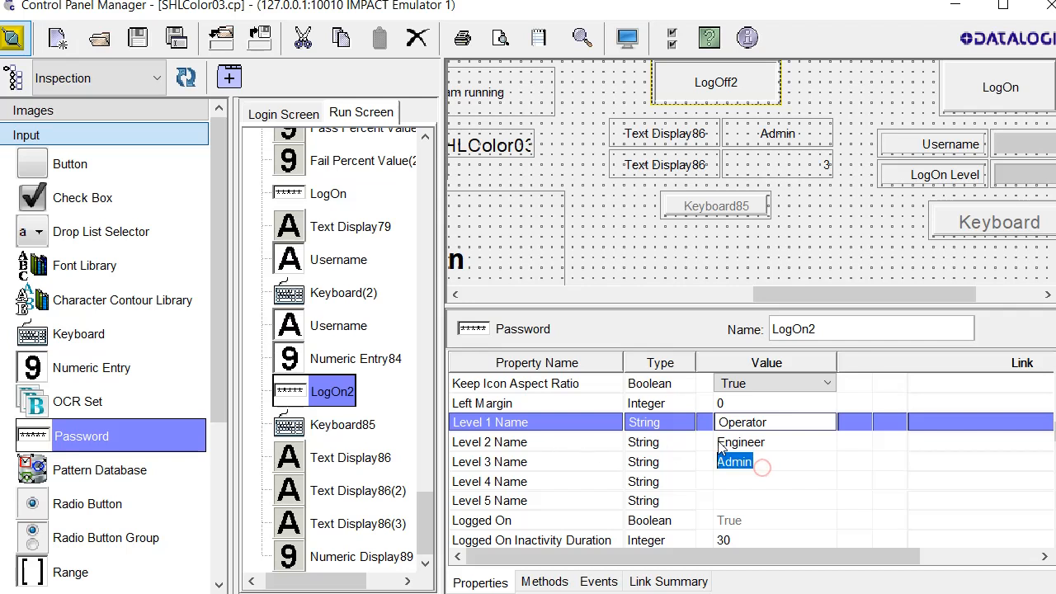
left_click(744, 486)
left_click(745, 470)
left_click(759, 444)
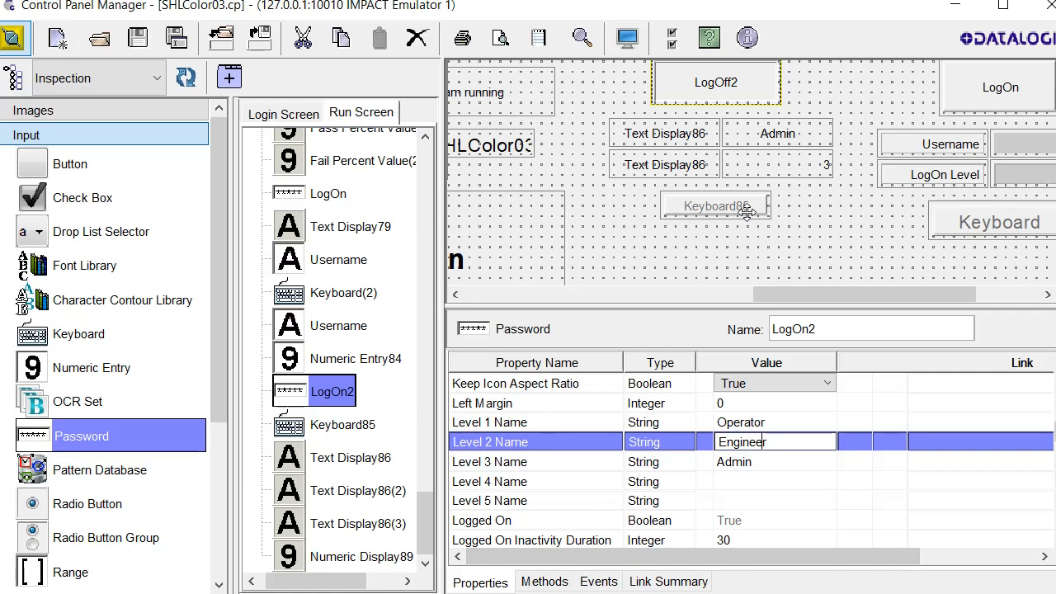
left_click(505, 425)
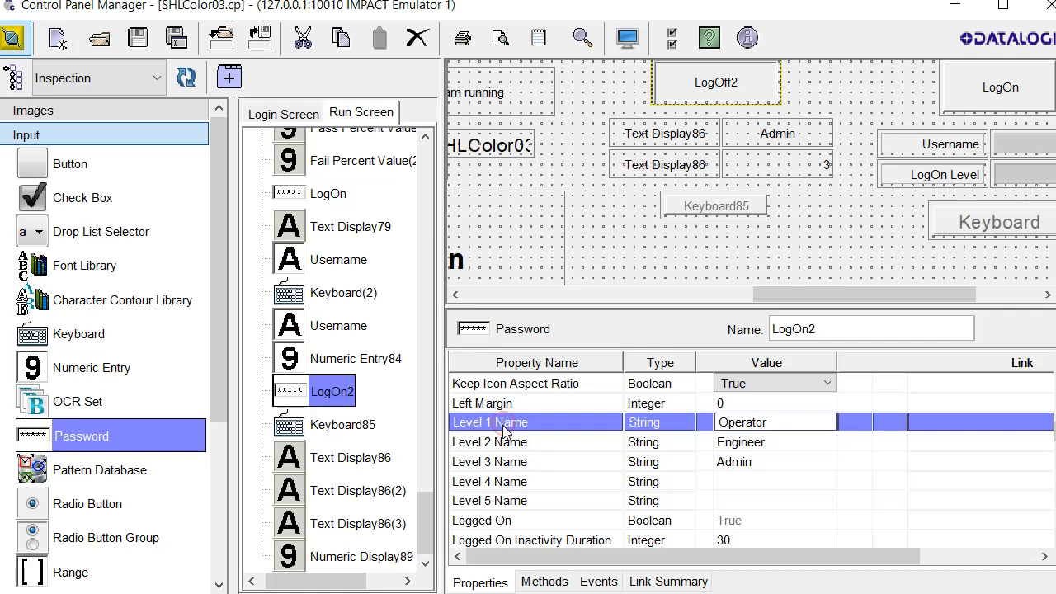
left_click(508, 443)
left_click(507, 423)
left_click(516, 443)
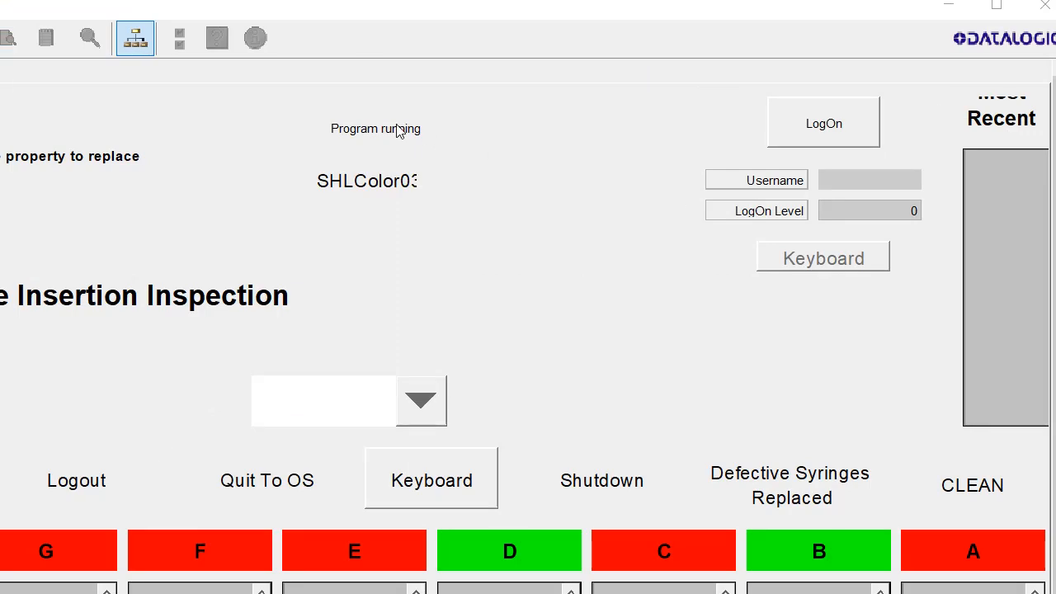
Return to the design editor and browse the Images and Input tool categories
left_click(135, 39)
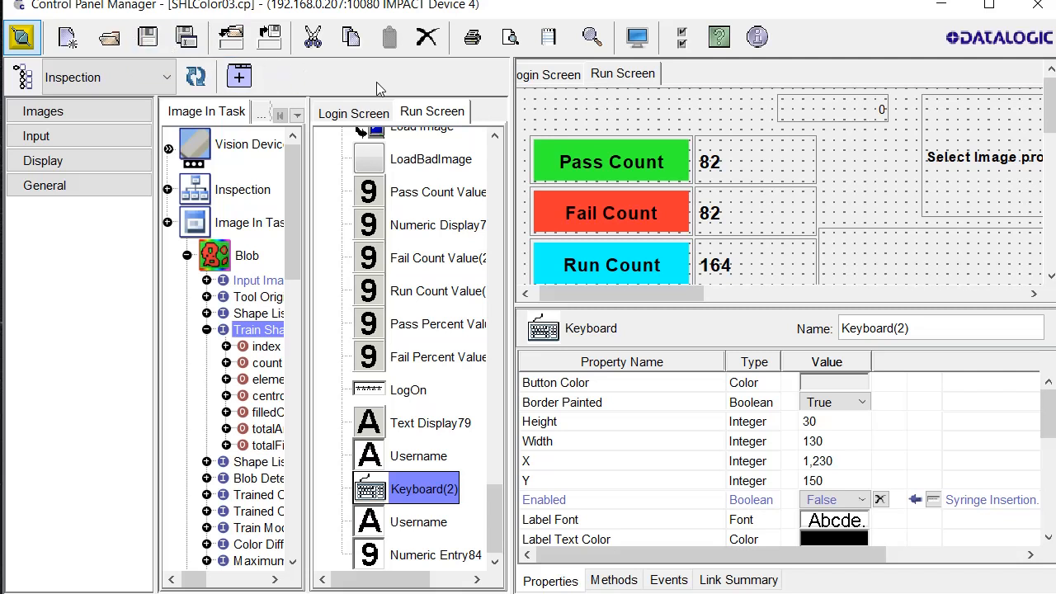
left_click(82, 111)
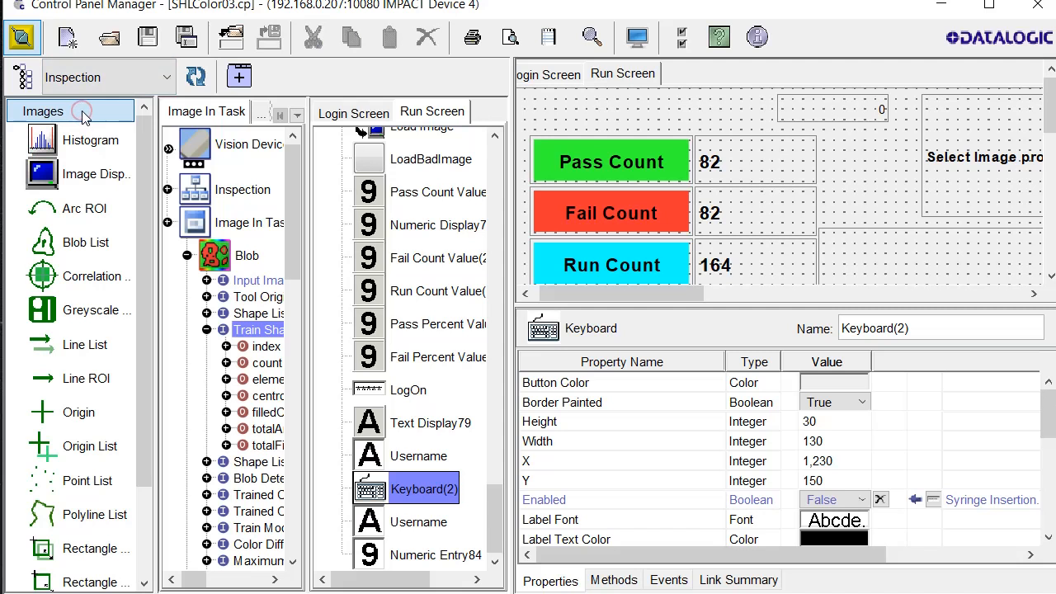
left_click(82, 111)
left_click(72, 135)
left_click(74, 110)
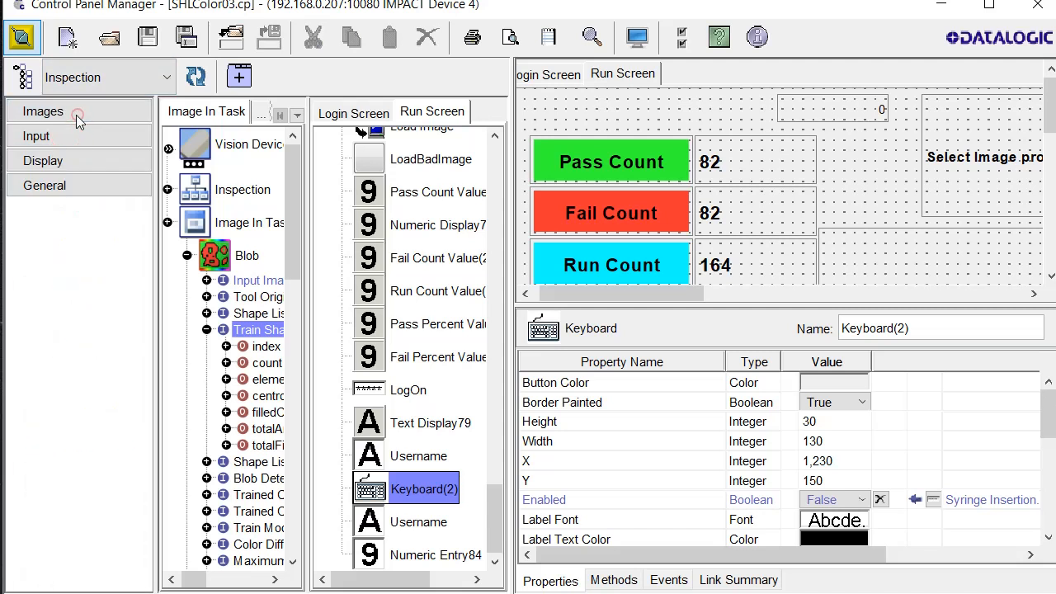
In the Image In Task tree, expand the count node and select its first child
left_click(221, 120)
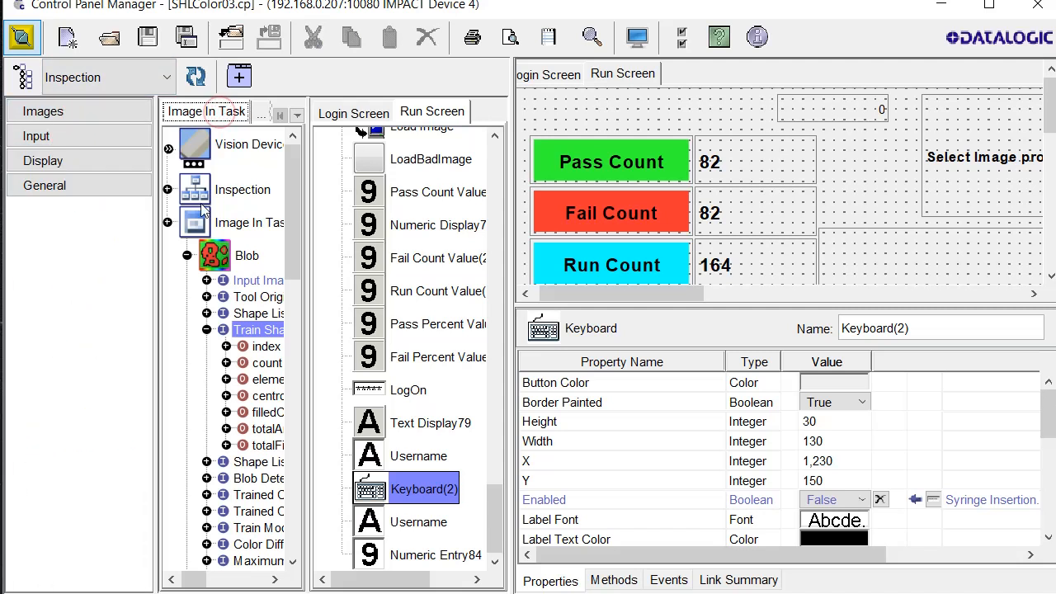
left_click_drag(296, 246, 296, 279)
left_click(226, 256)
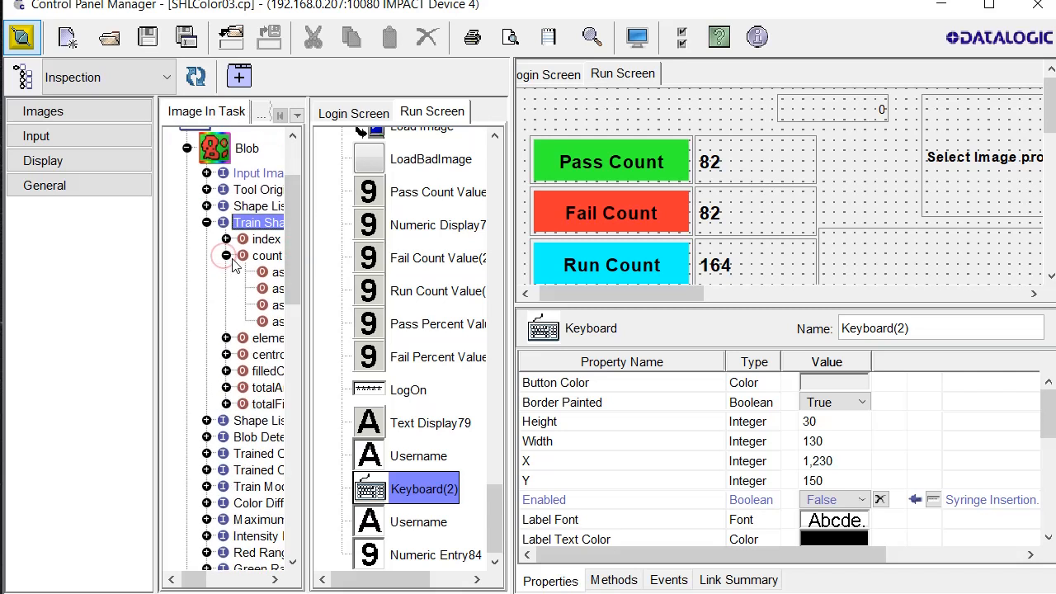
left_click(277, 273)
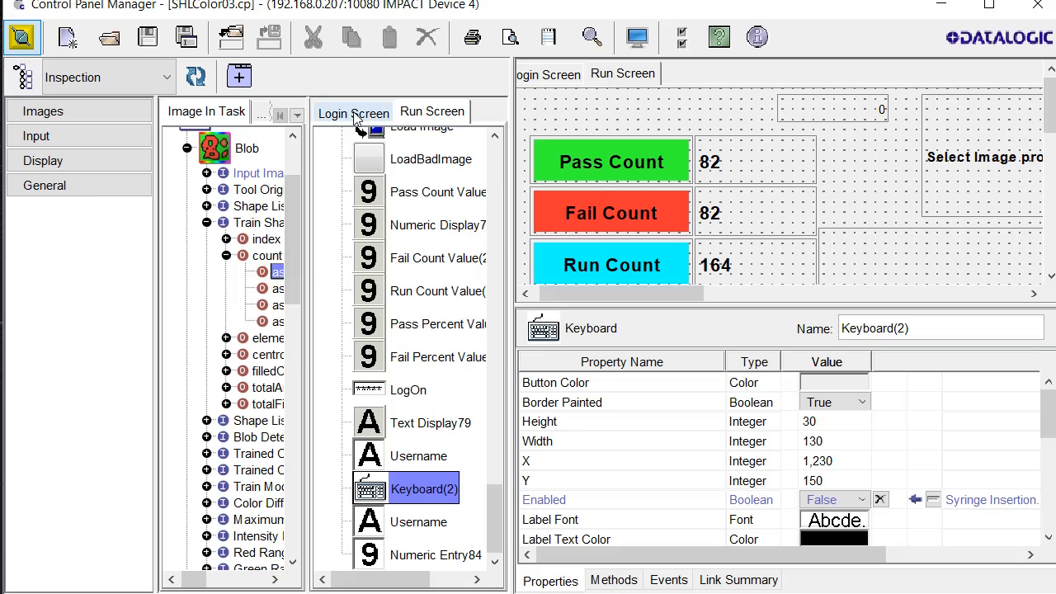
Show the Run Screen items and scroll its canvas to the LogOn area
left_click(354, 113)
left_click(405, 111)
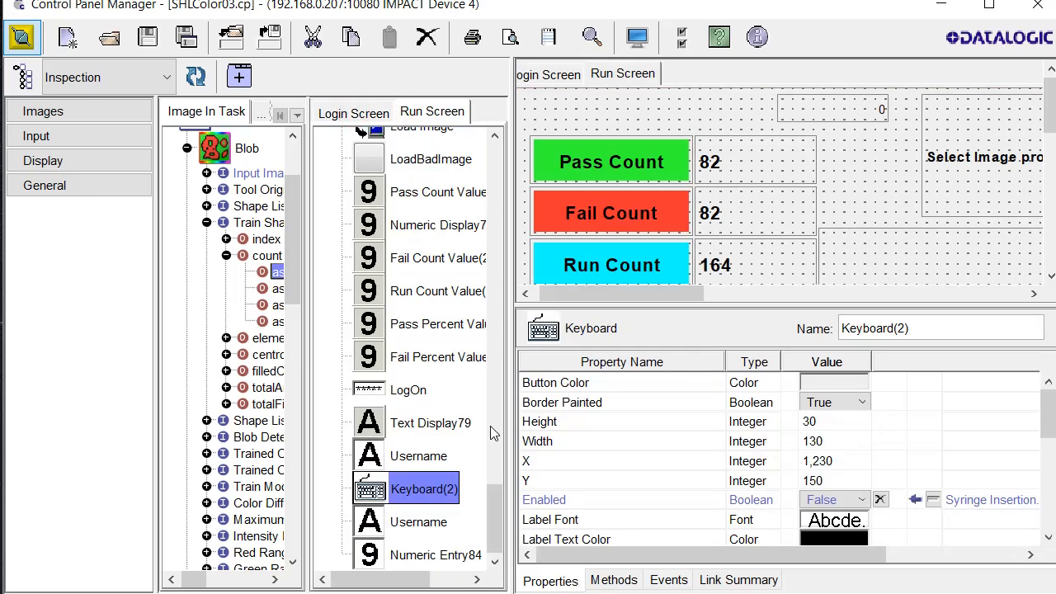
left_click(494, 502)
left_click_drag(686, 291, 1026, 292)
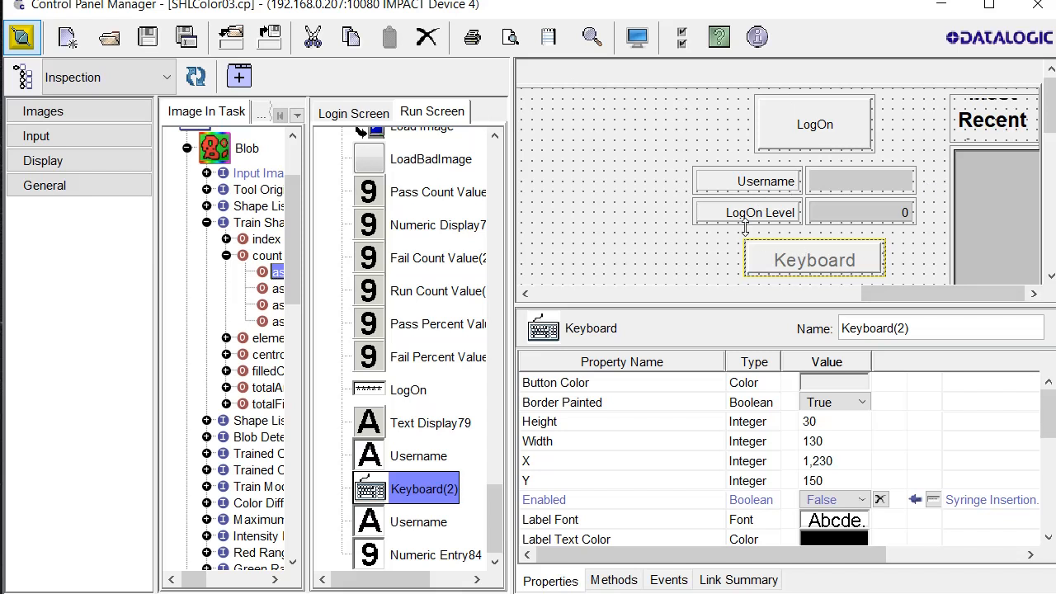
left_click(652, 422)
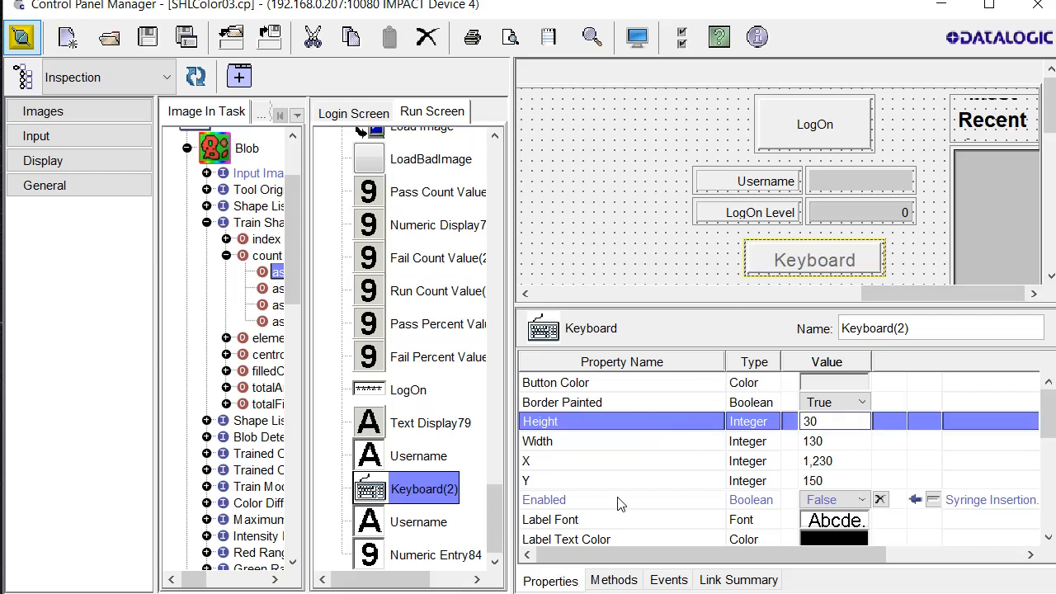
left_click(385, 396)
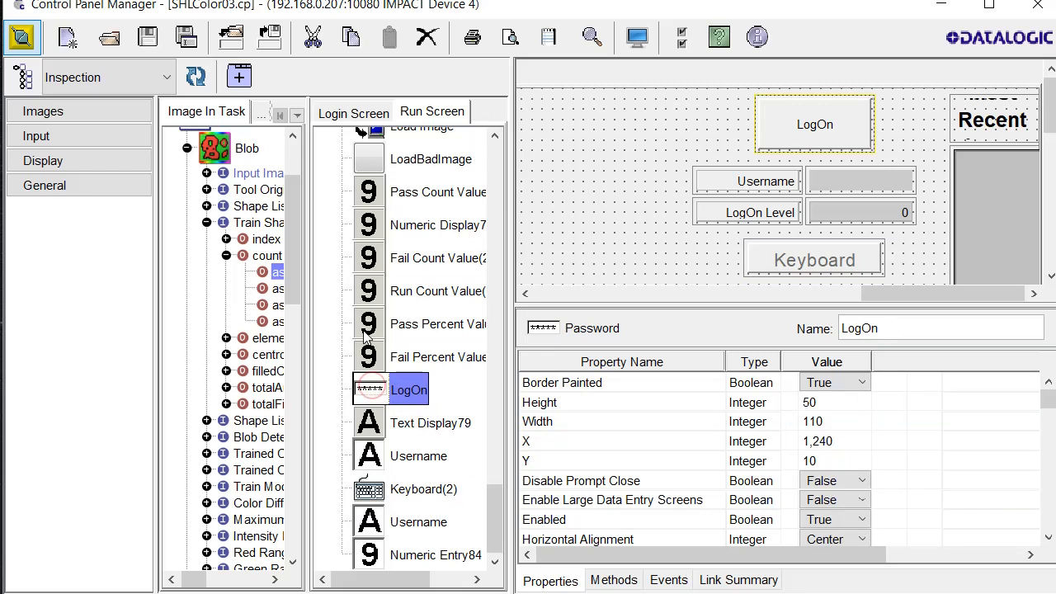
left_click(378, 362)
left_click(381, 394)
left_click_drag(1048, 399, 1052, 450)
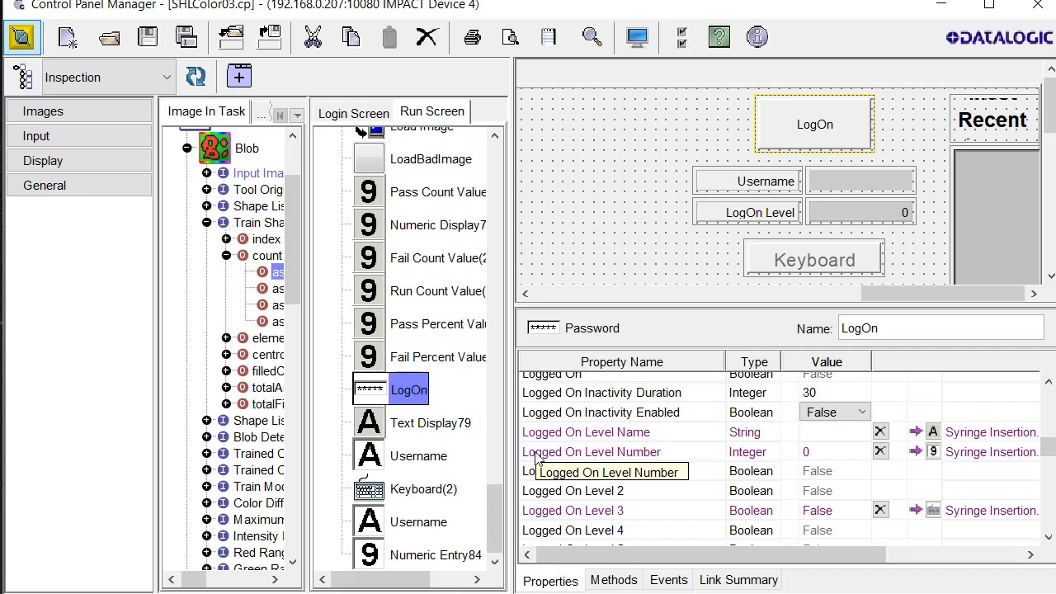
left_click_drag(1050, 449, 1050, 460)
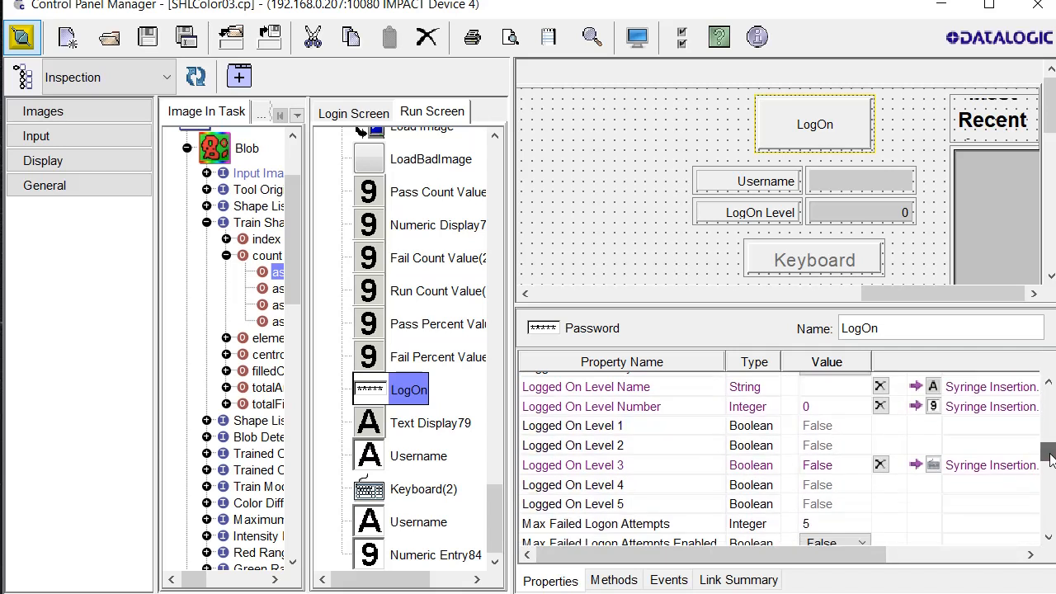
left_click_drag(721, 559, 911, 575)
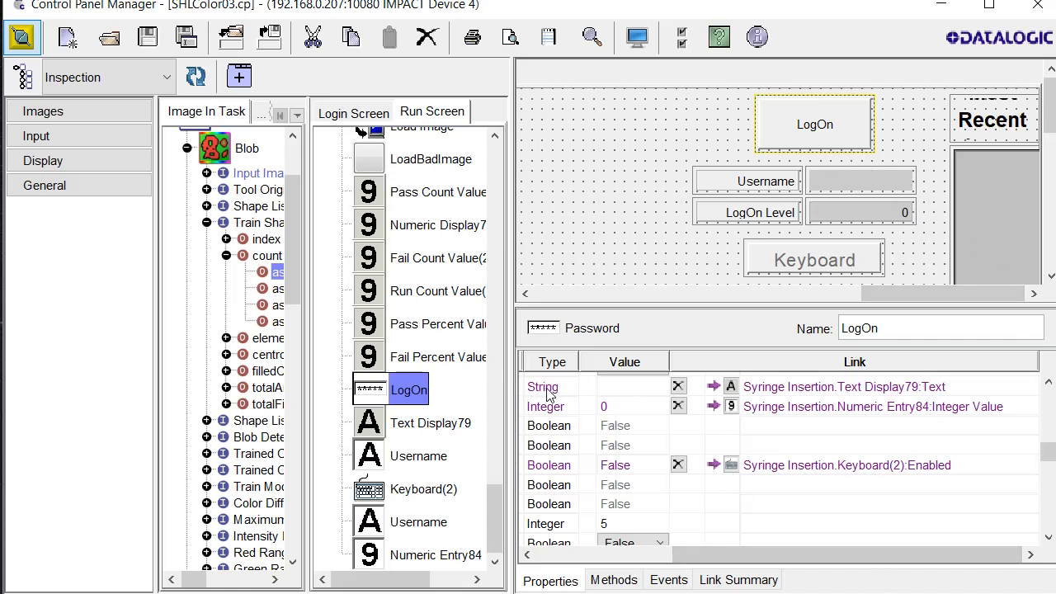
left_click_drag(799, 553, 663, 552)
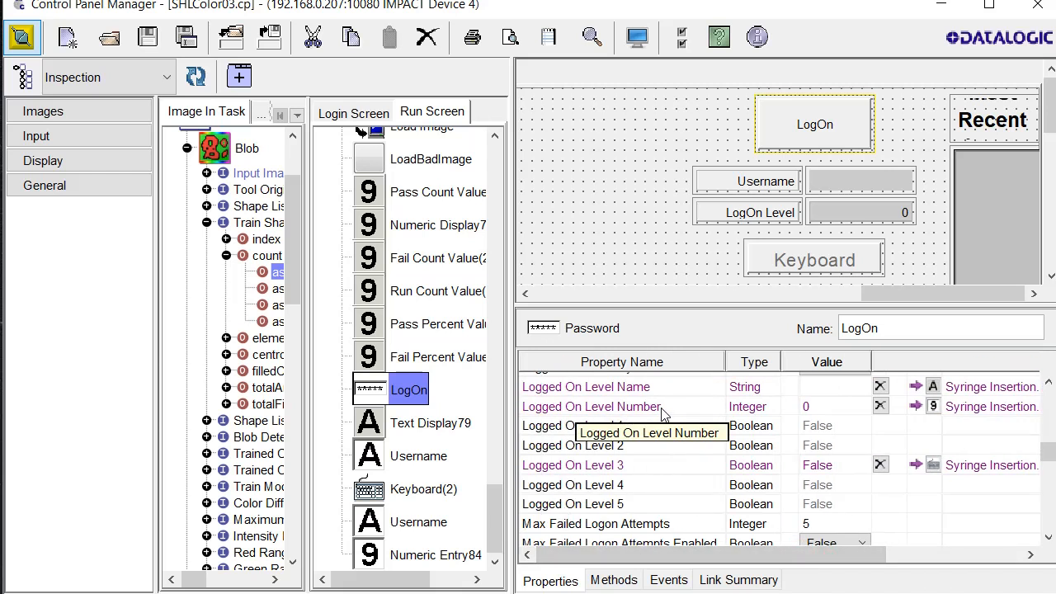
left_click_drag(695, 553, 879, 543)
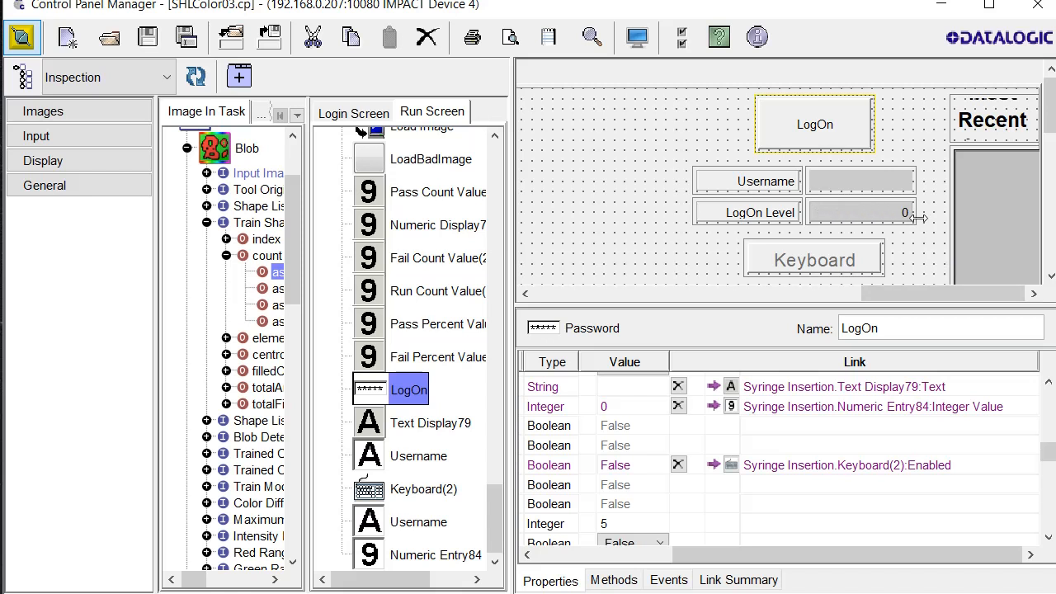
left_click_drag(1044, 466, 890, 553)
left_click_drag(1049, 526, 1045, 450)
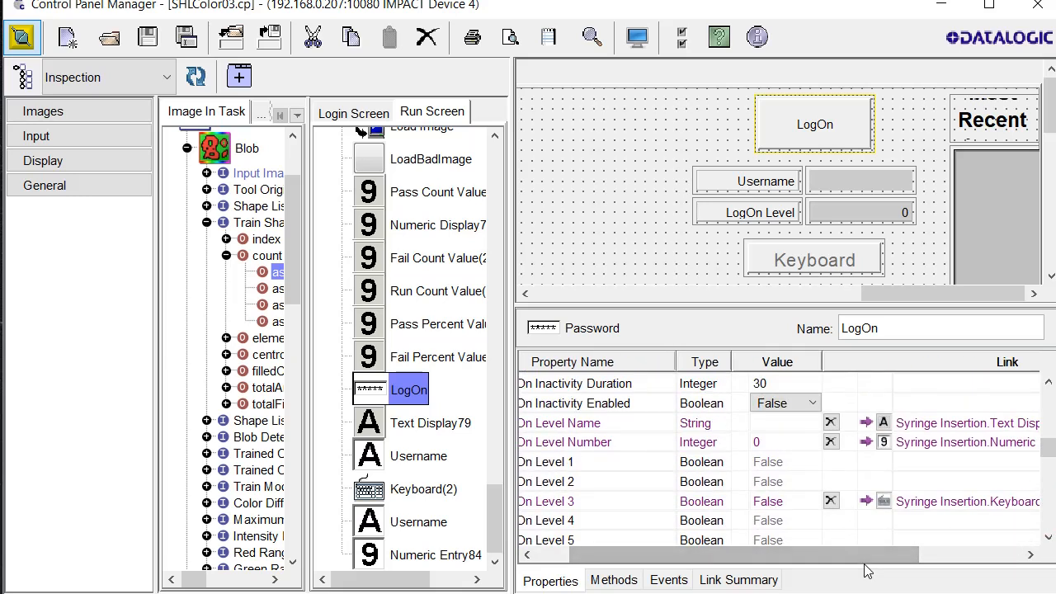
left_click_drag(863, 554, 735, 558)
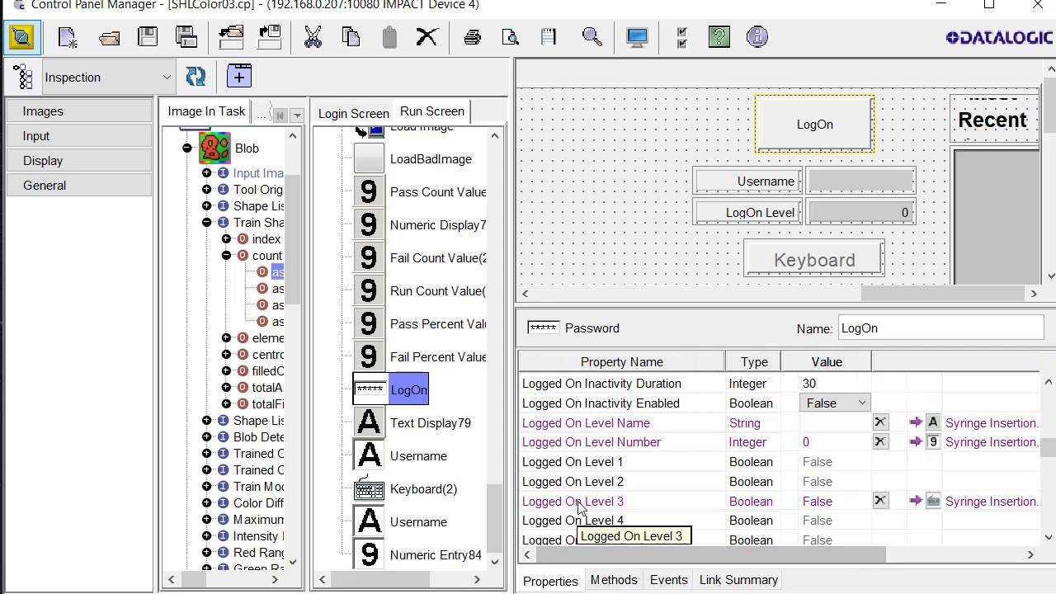
left_click_drag(840, 557, 1011, 568)
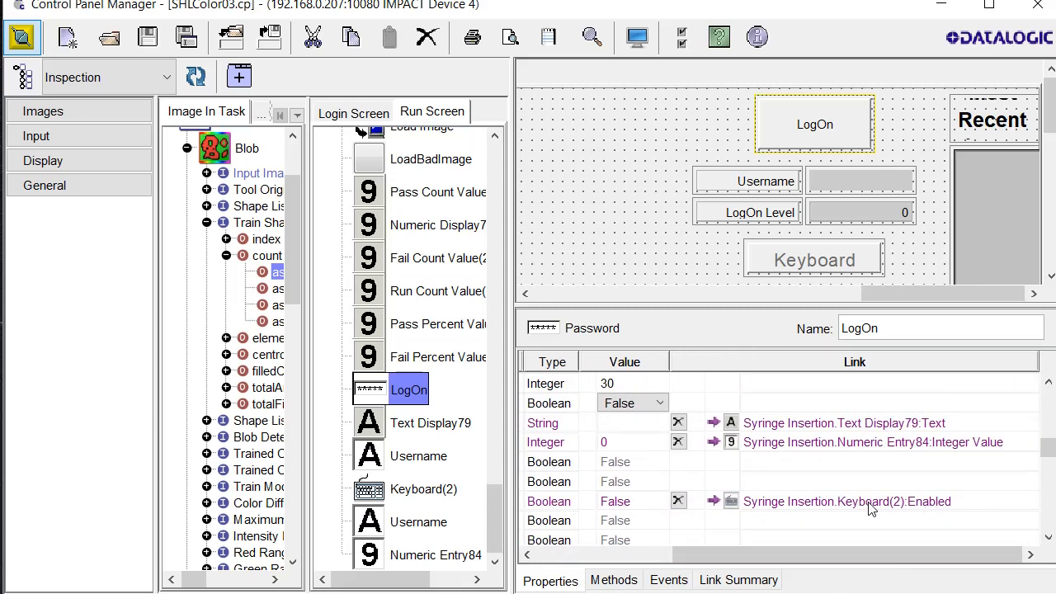
left_click(809, 261)
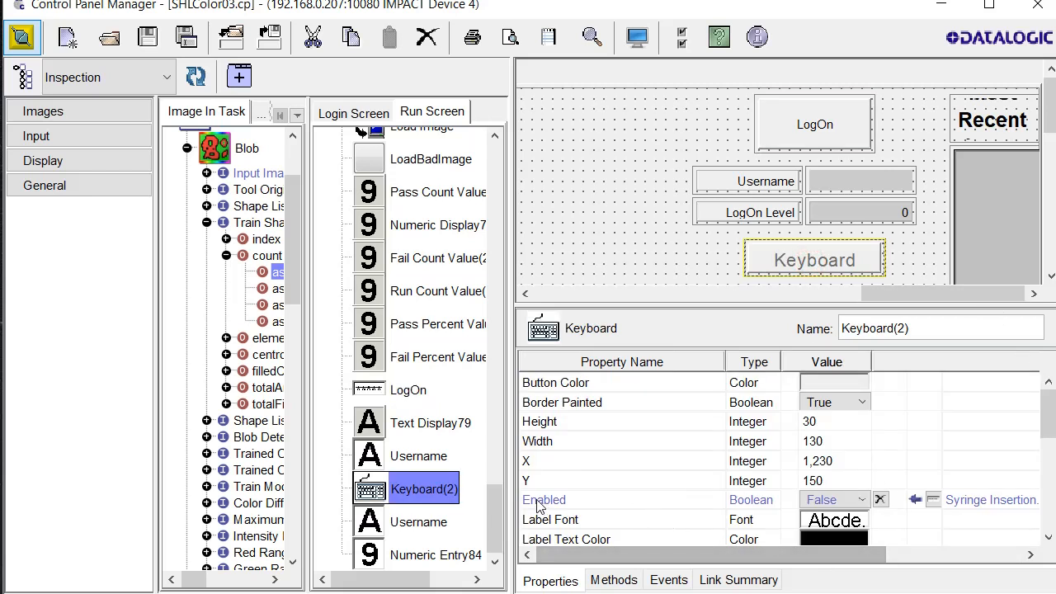
left_click_drag(716, 555, 861, 570)
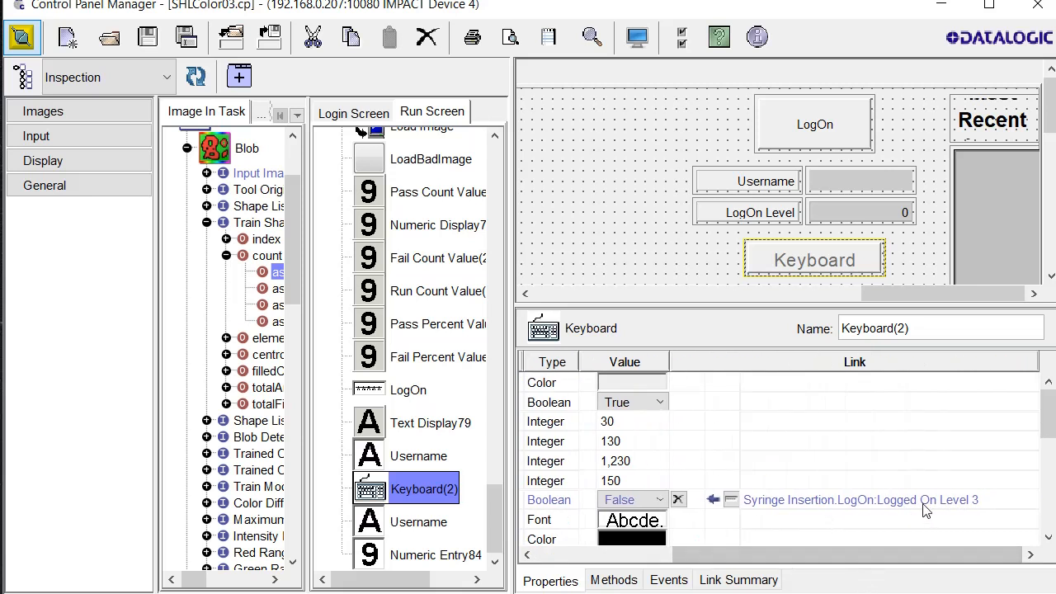